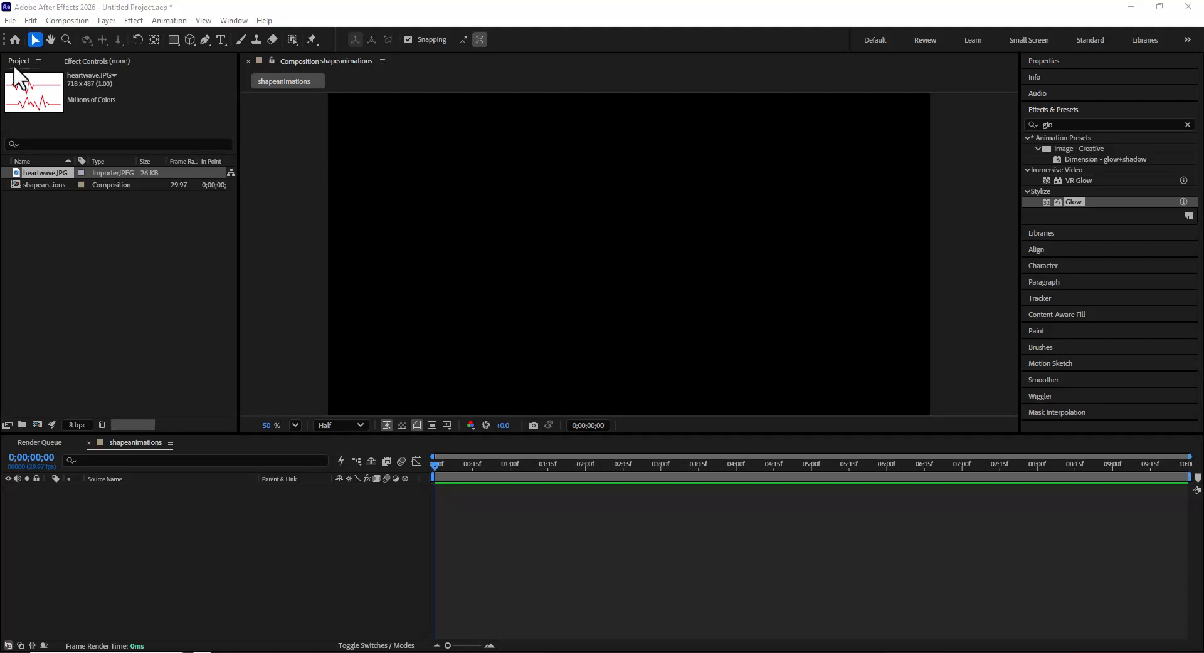
Add heartwave.JPG to the shapeanimations composition and scale the image to 199%.
click(46, 209)
click(44, 184)
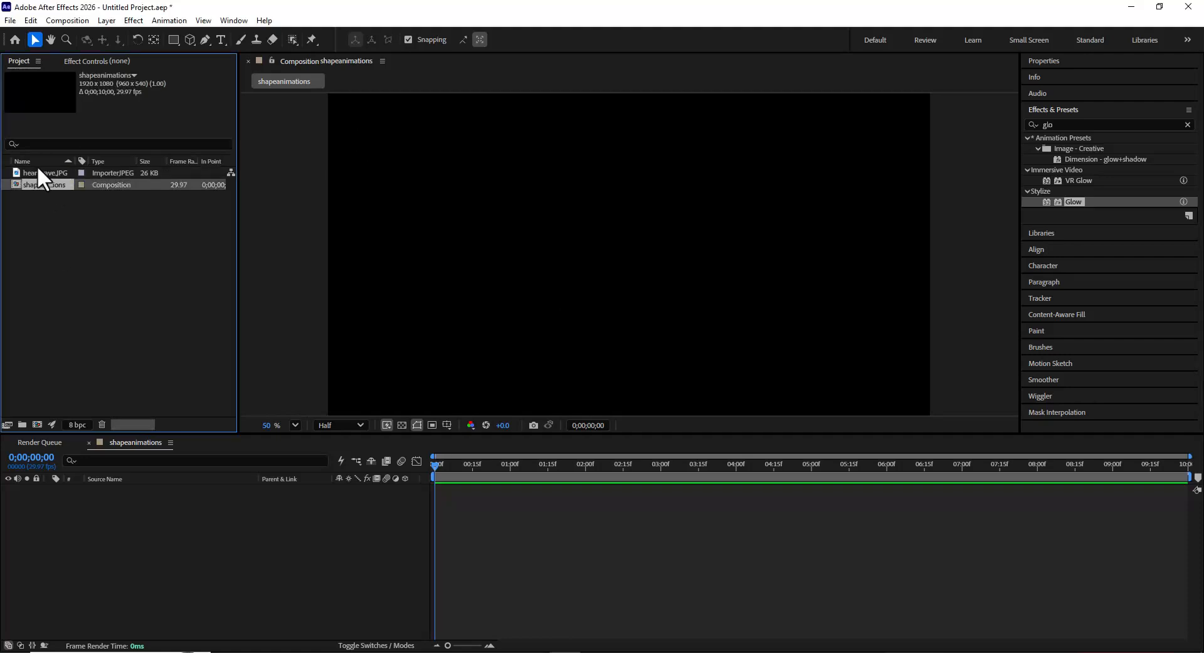
click(49, 171)
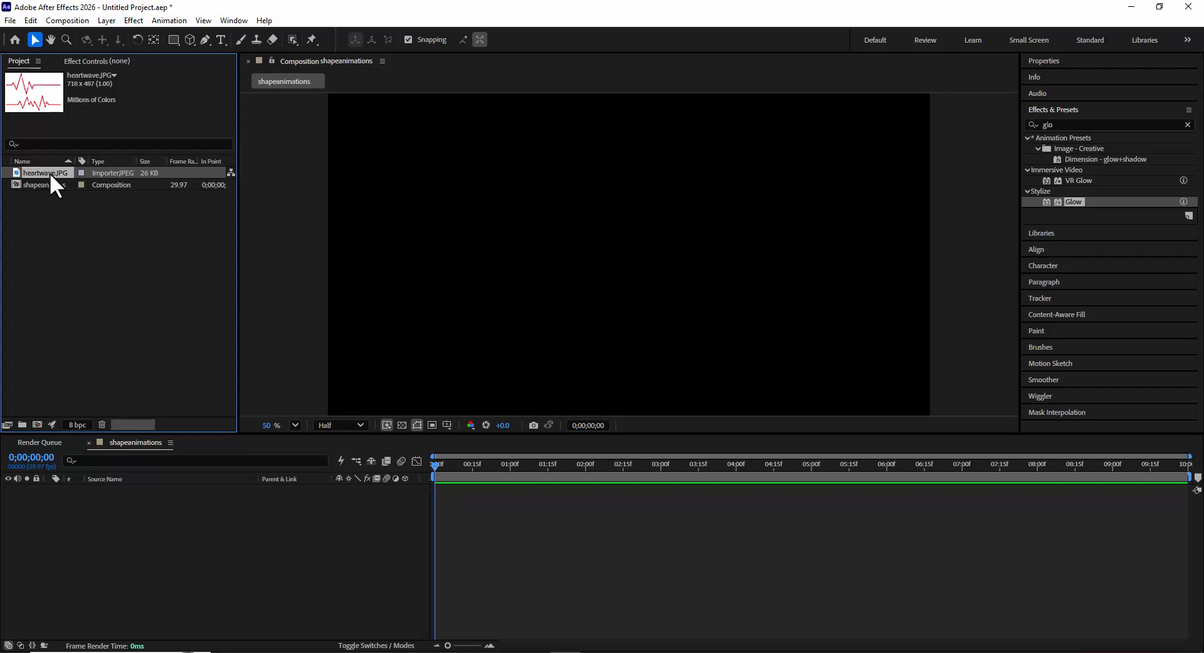
drag(99, 578, 105, 529)
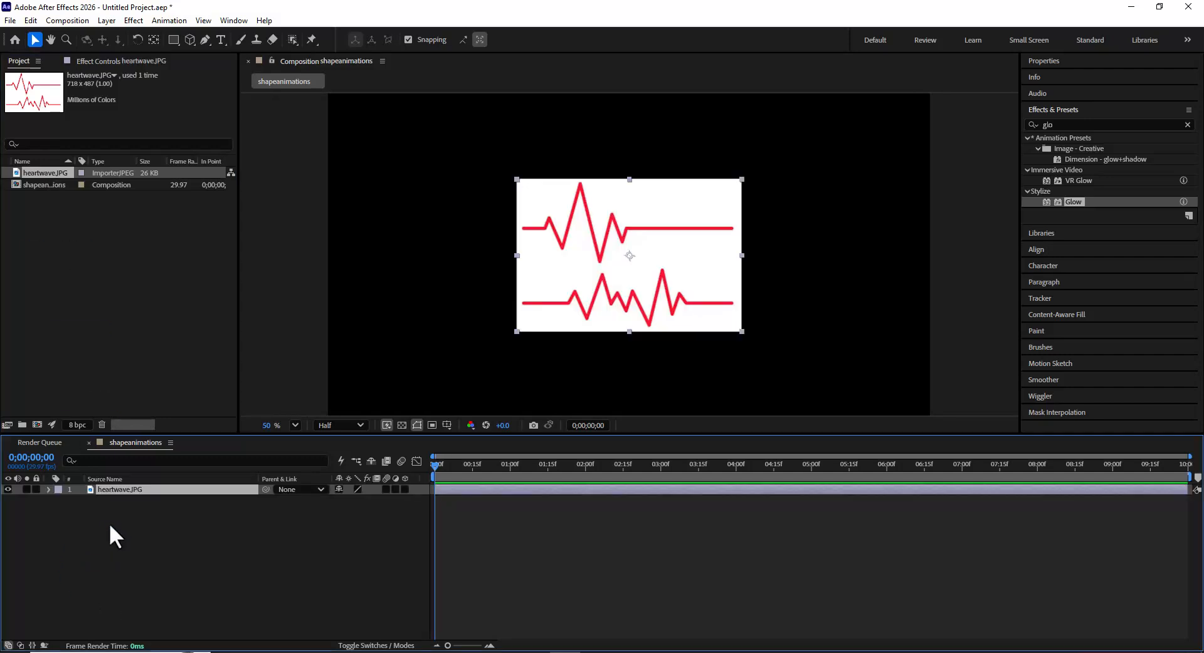
key(s)
drag(372, 502, 432, 503)
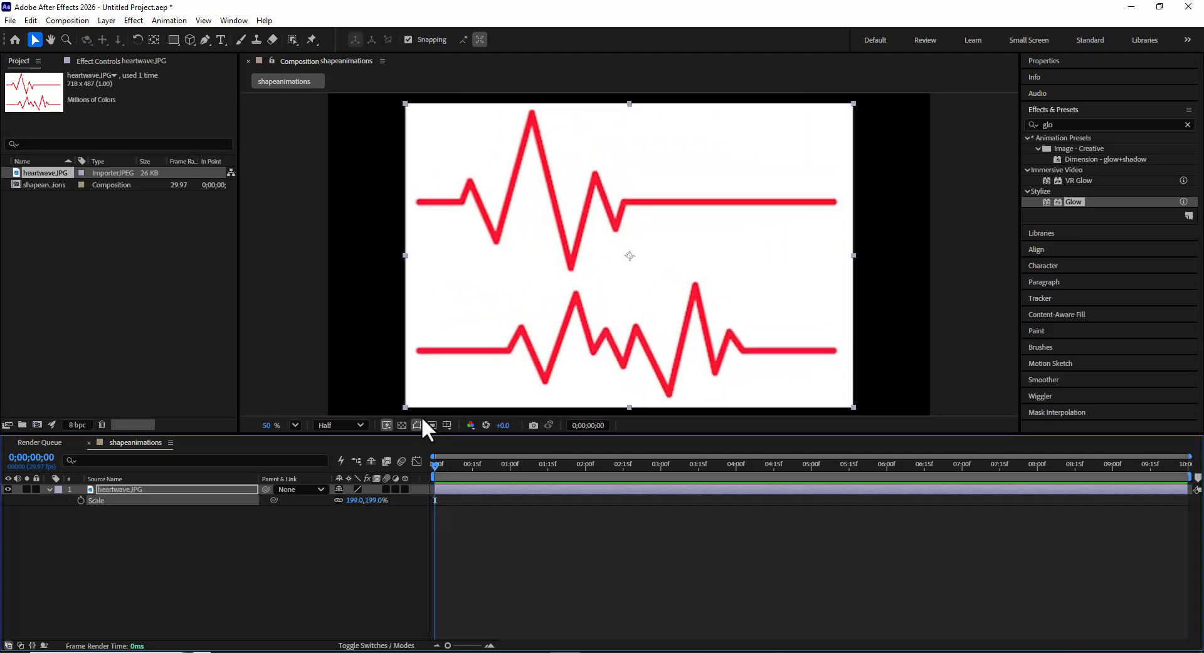
click(227, 554)
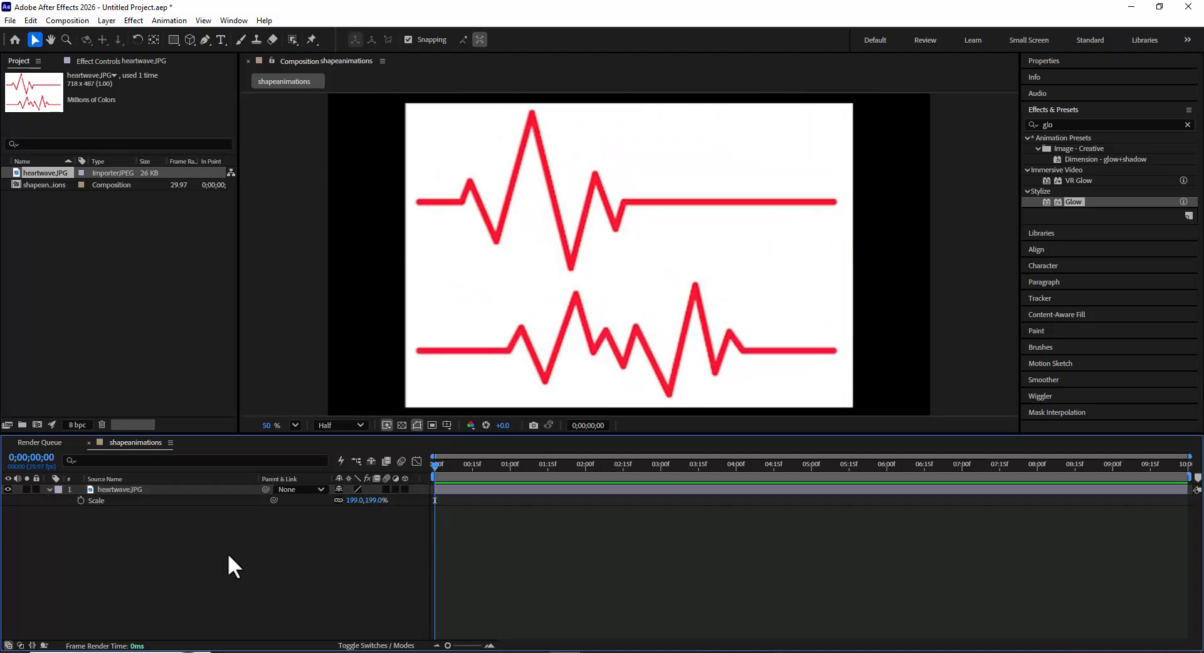
Review the Pen tool's fill type, stroke type and stroke colour settings.
click(205, 40)
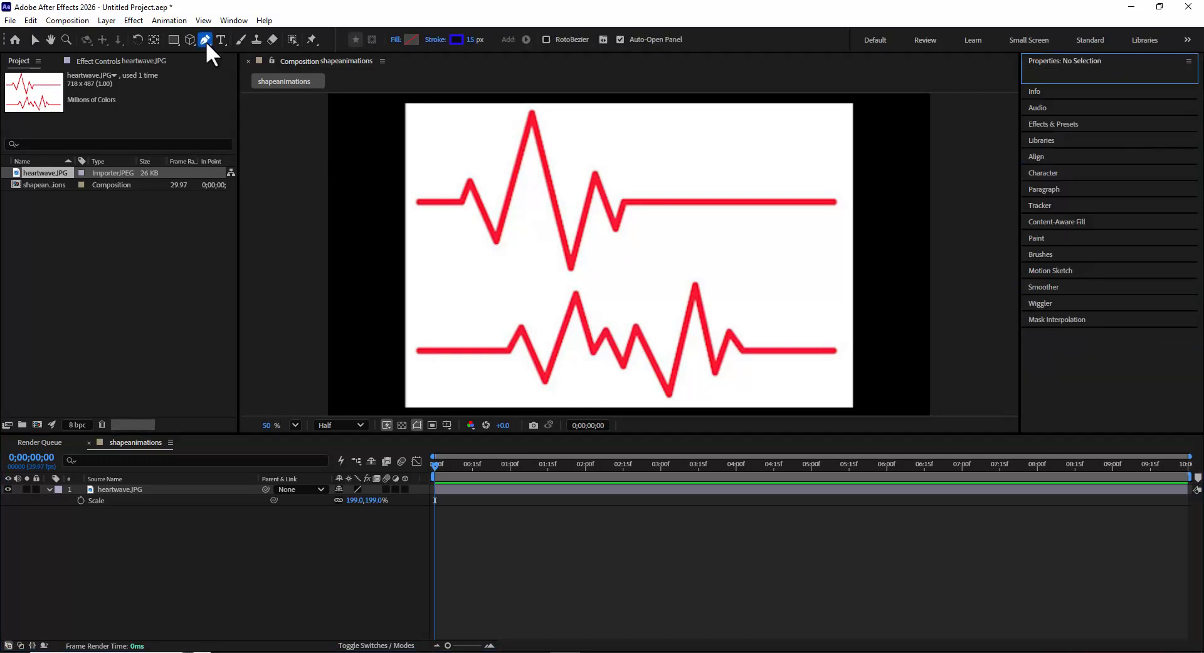
click(396, 39)
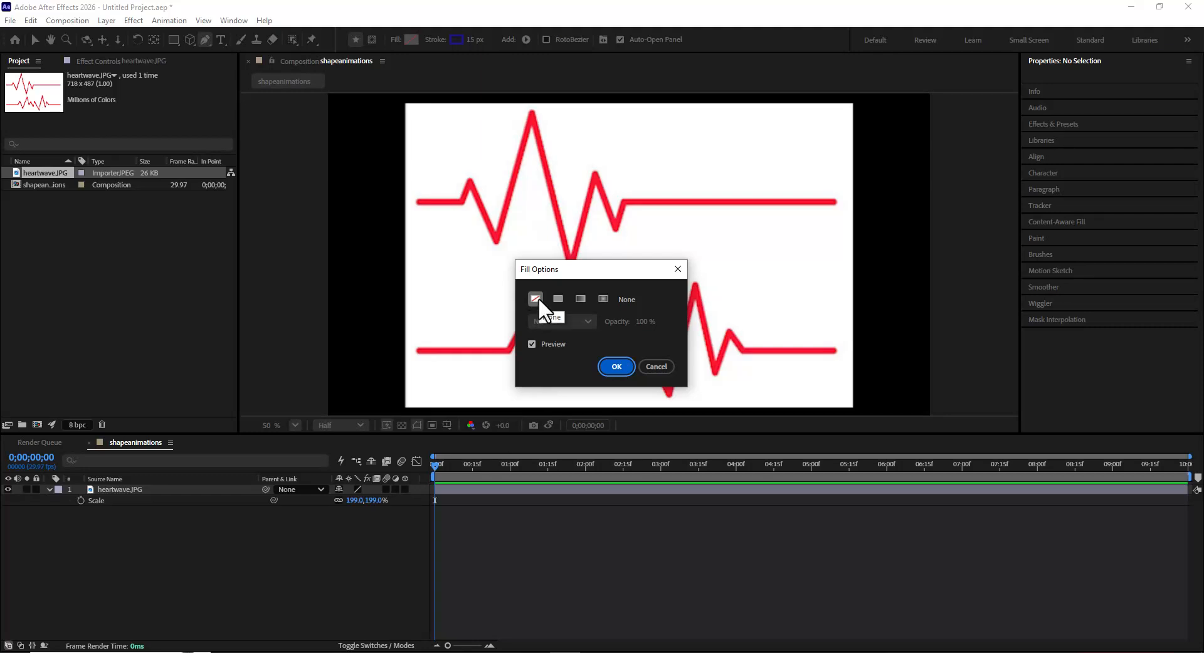
click(655, 367)
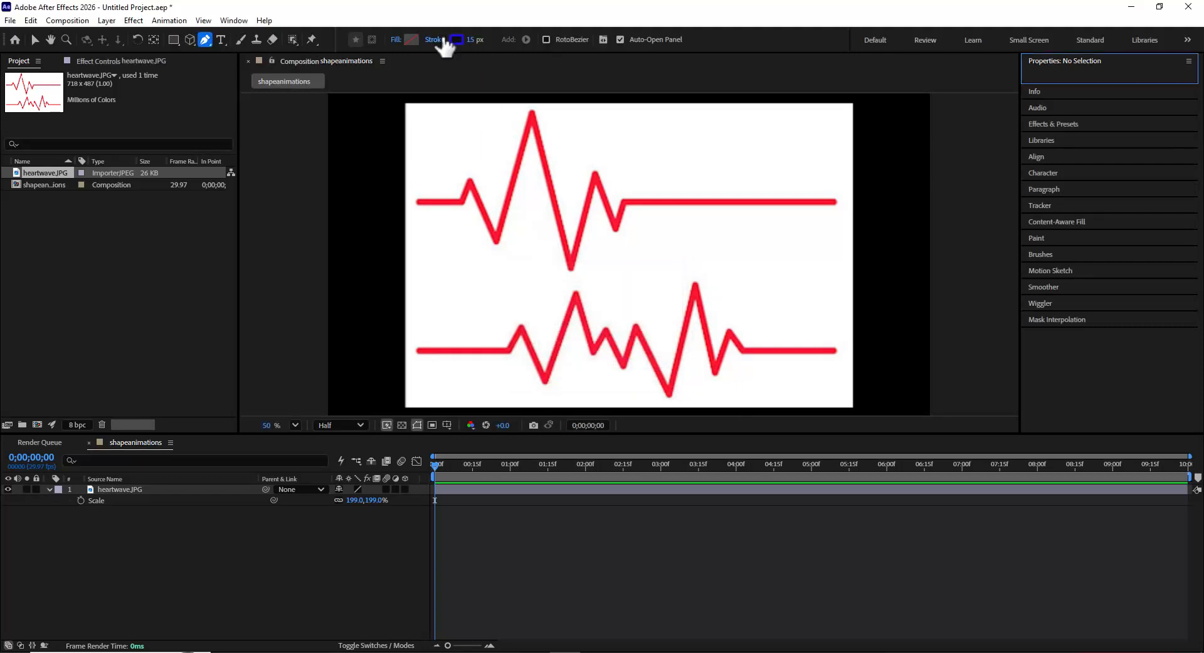
click(439, 40)
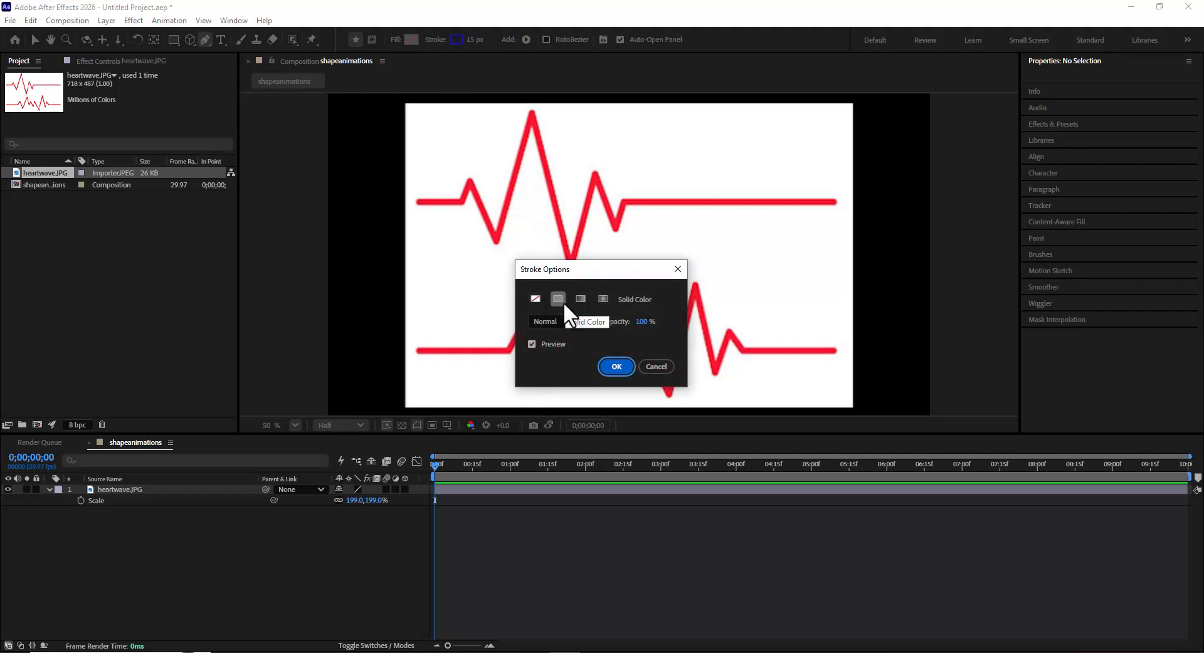
click(658, 366)
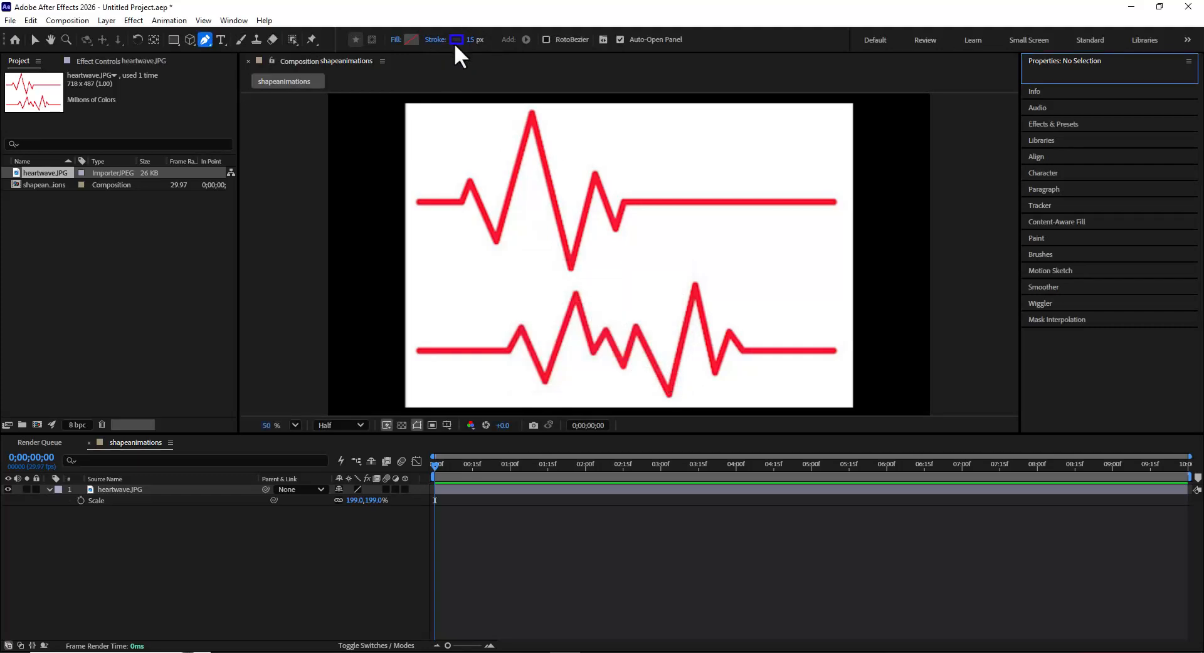
click(455, 40)
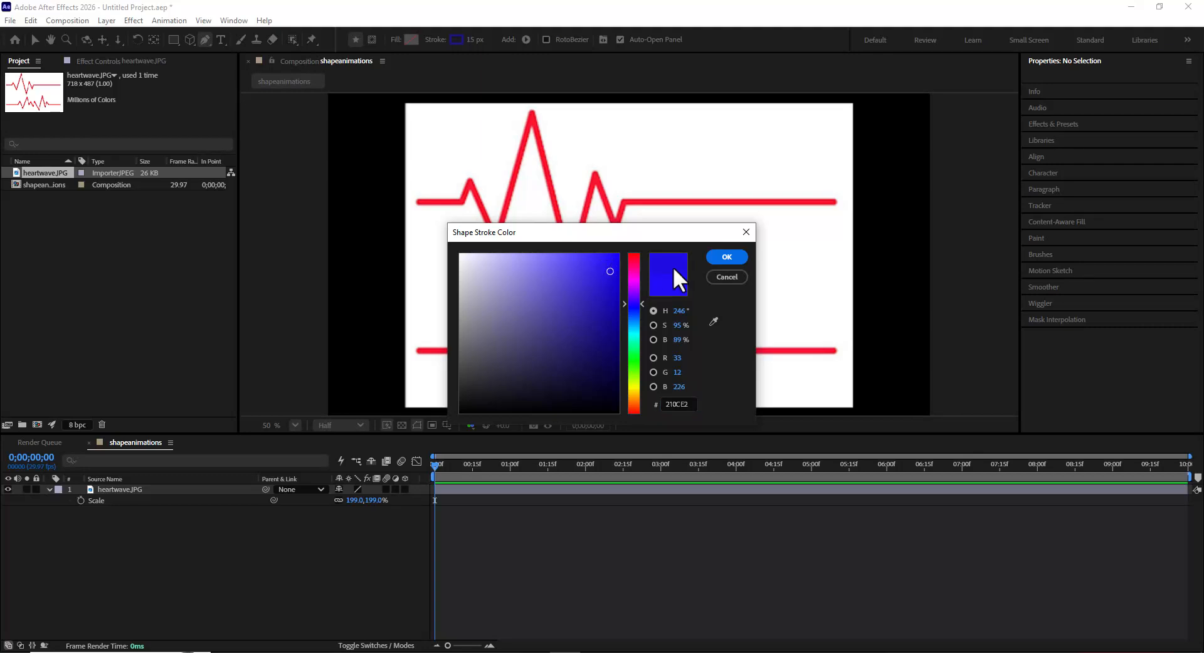
click(742, 254)
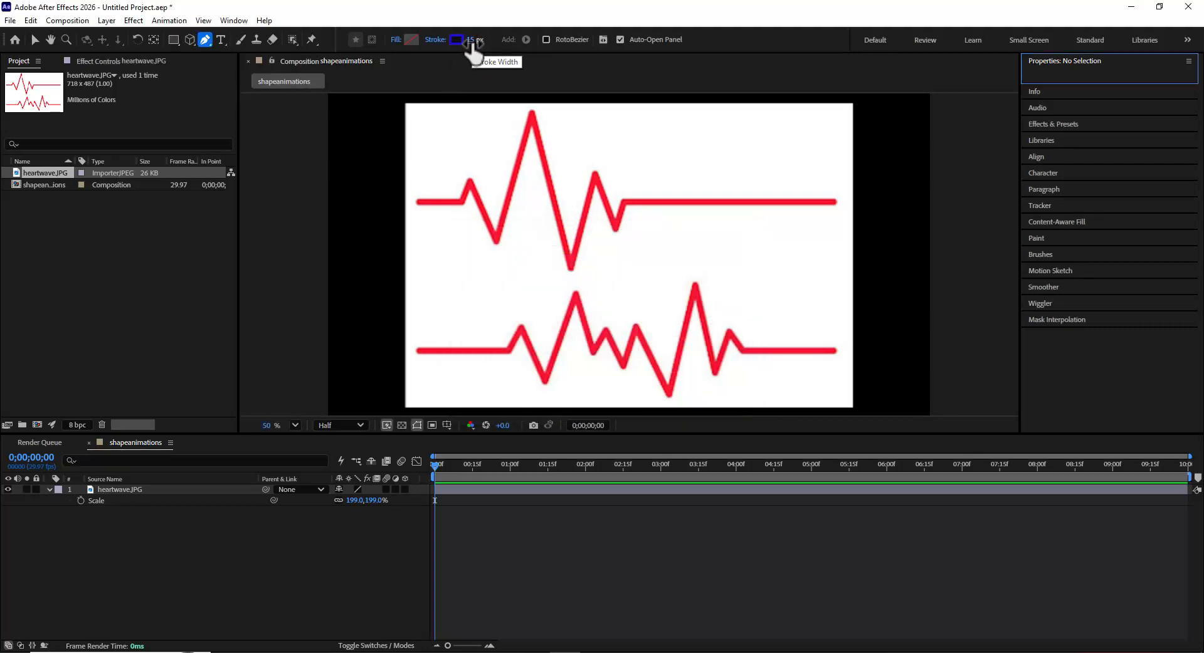
click(34, 40)
click(308, 149)
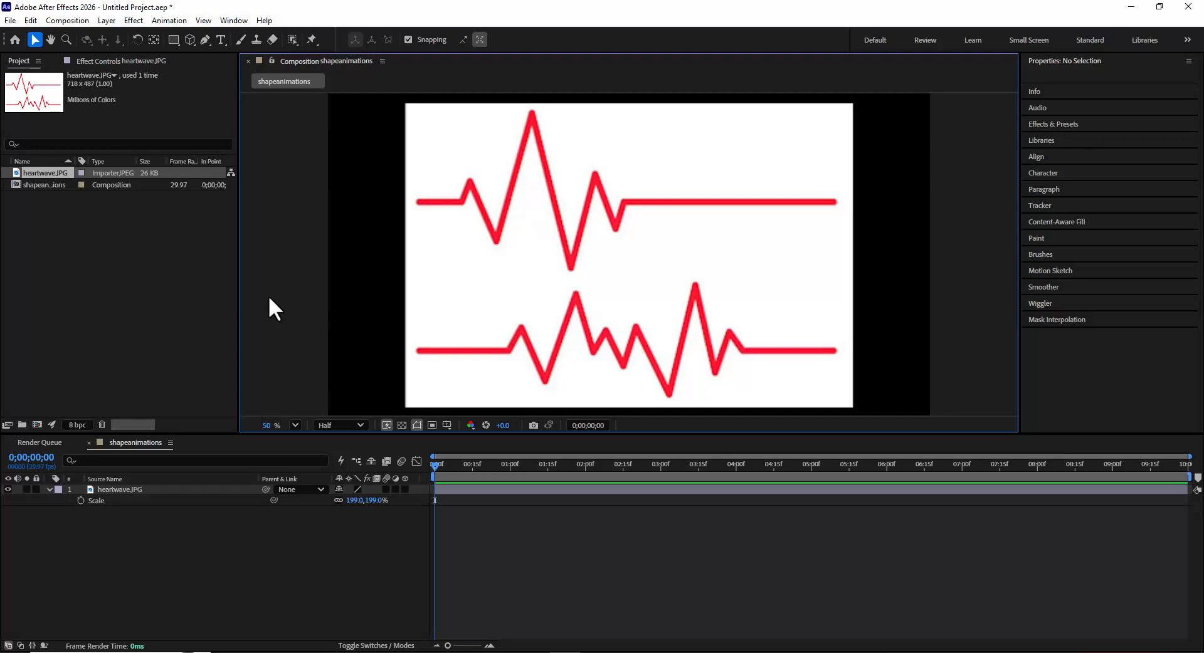
Trace the upper heartbeat line as an open path with the Pen tool, and hide the heartwave.JPG layer.
click(205, 40)
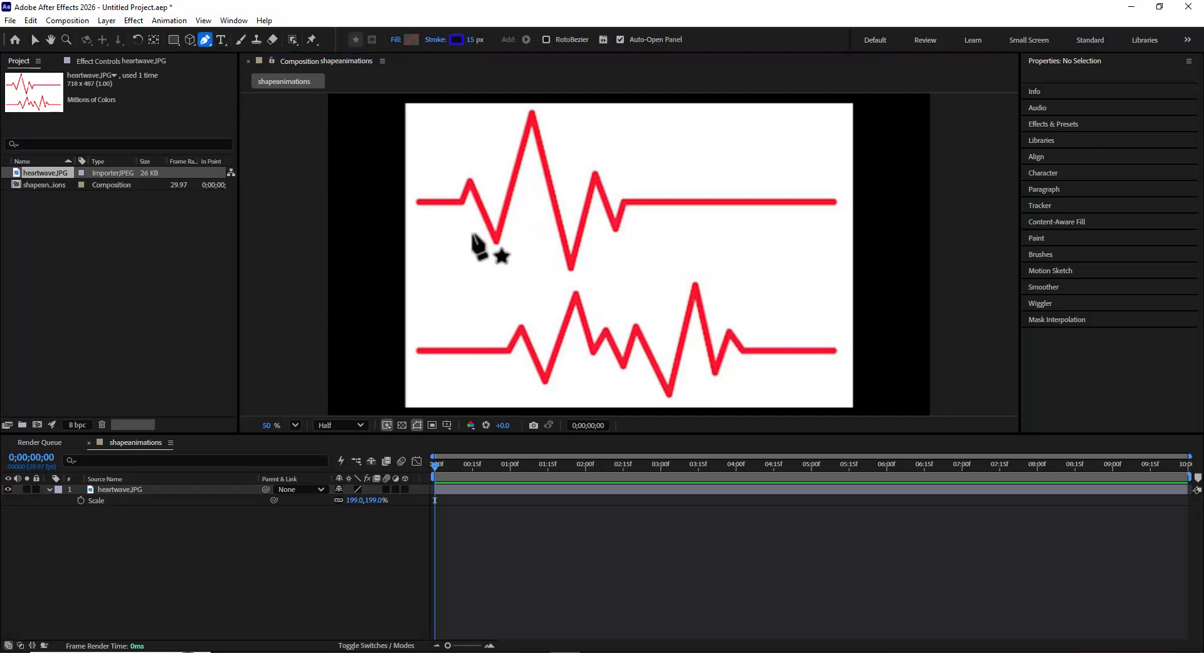
click(417, 202)
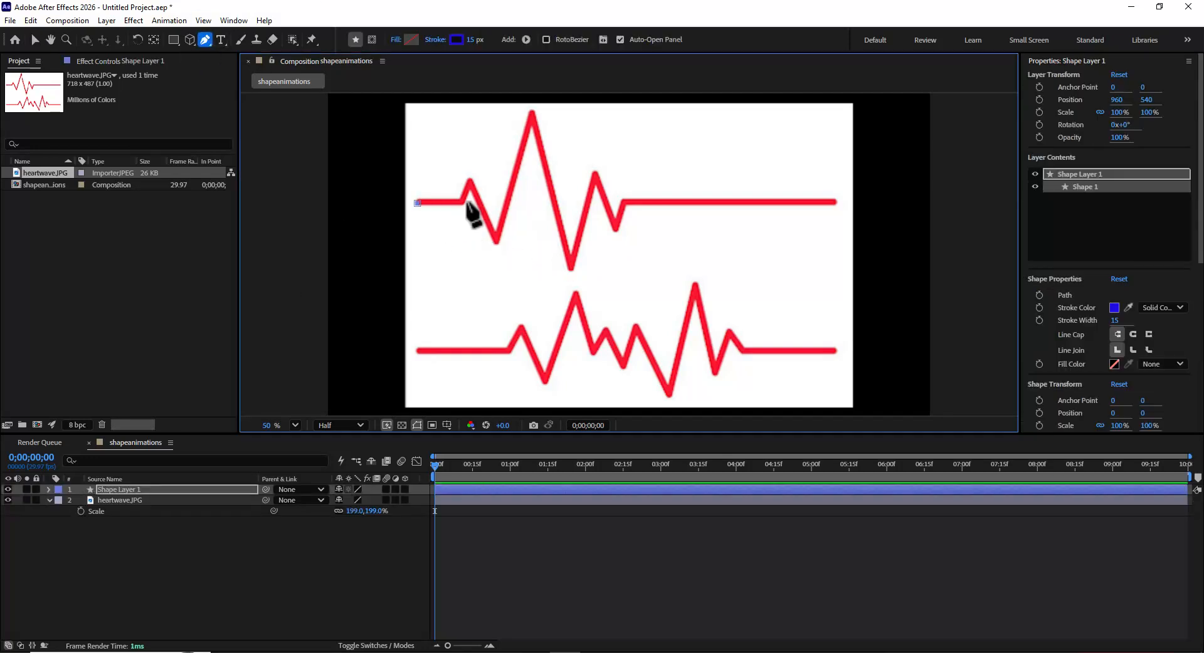
click(462, 202)
click(470, 183)
click(497, 238)
click(531, 112)
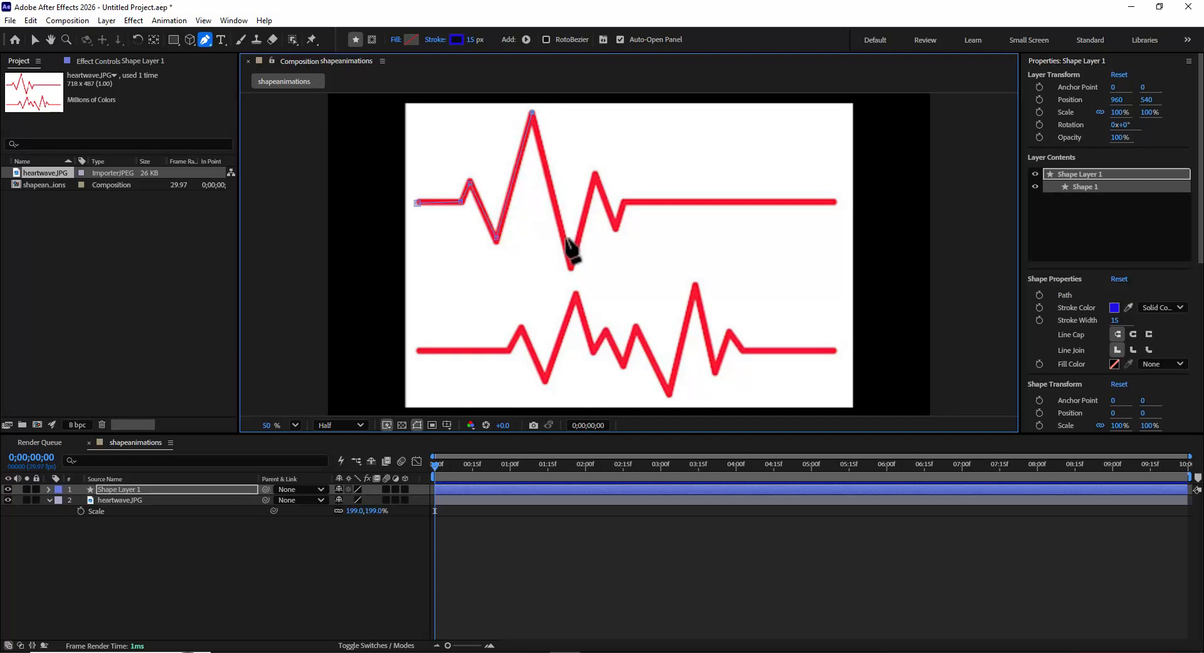
click(570, 262)
click(595, 180)
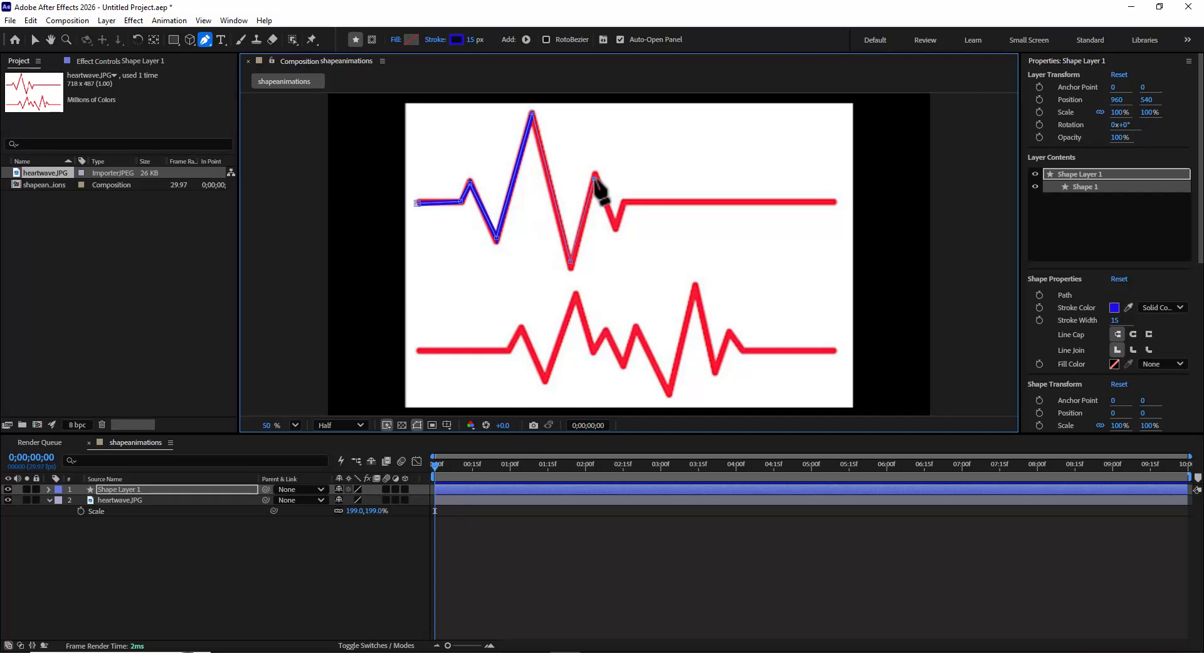
click(616, 228)
click(624, 203)
click(834, 202)
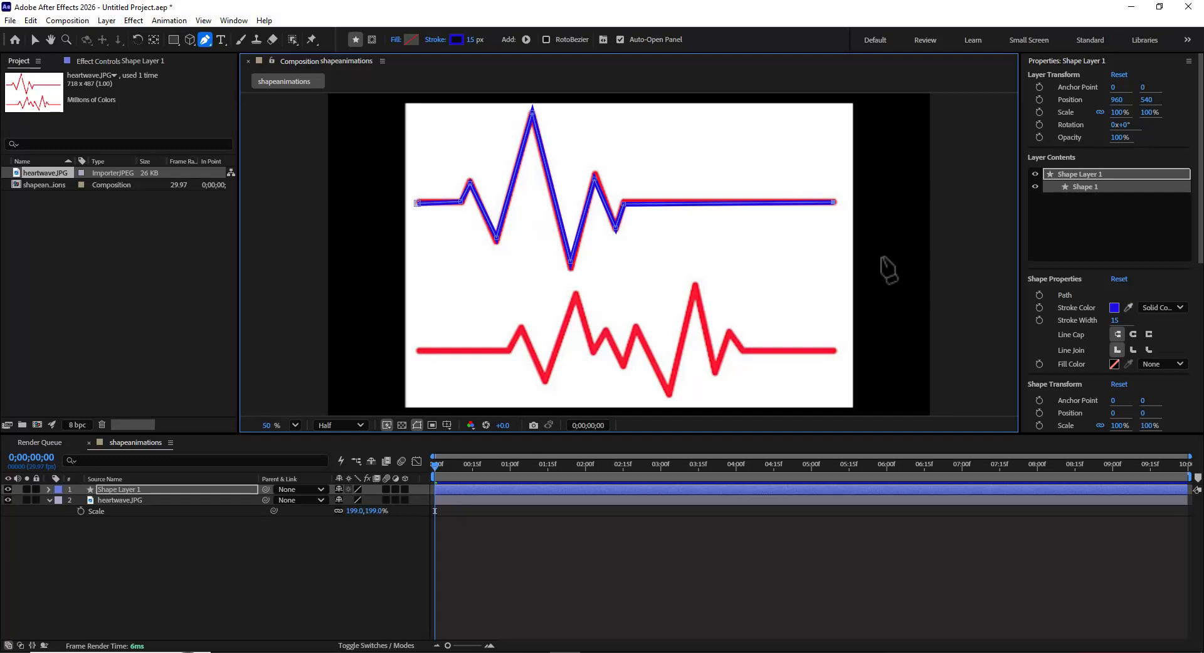
click(7, 499)
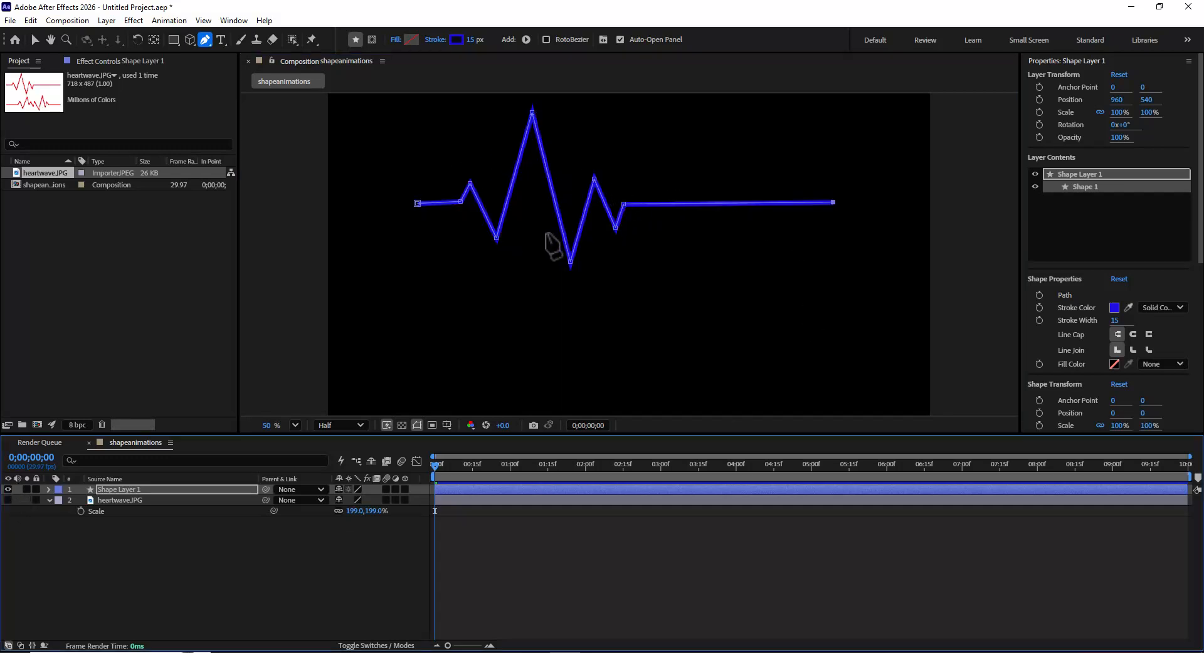
Move the traced heartbeat shape layer down to position 958, 750 in the composition.
click(35, 41)
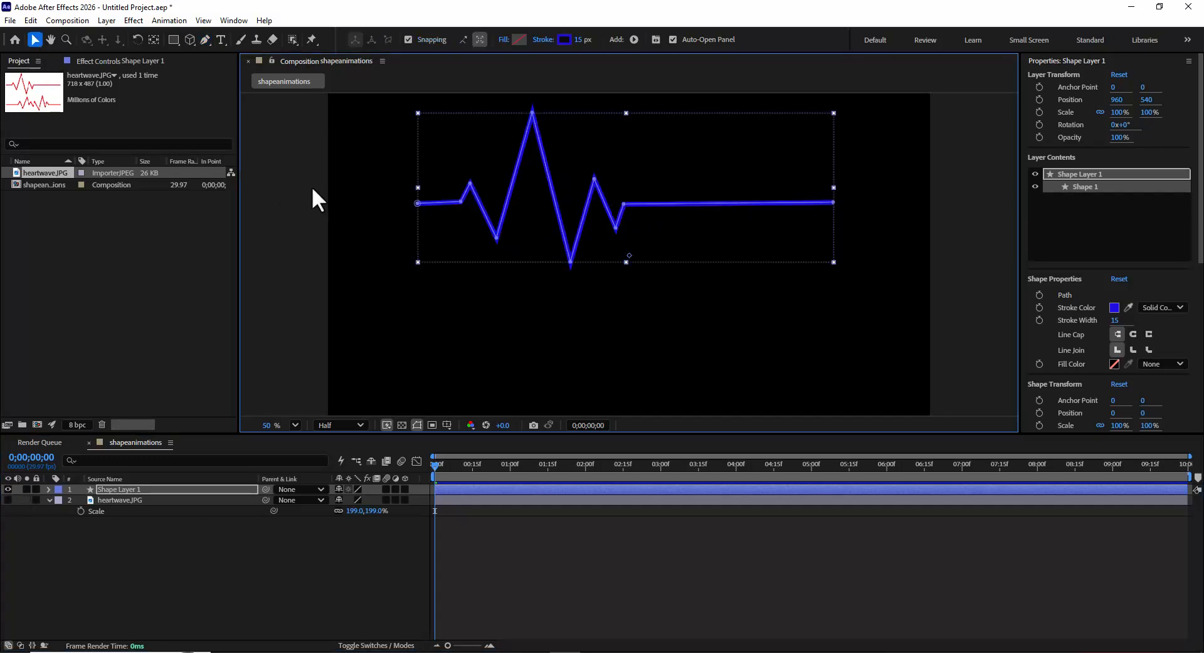
mouse_move(541, 161)
mouse_down()
mouse_move(546, 188)
mouse_move(560, 165)
mouse_move(549, 173)
mouse_up()
key(ctrl+z)
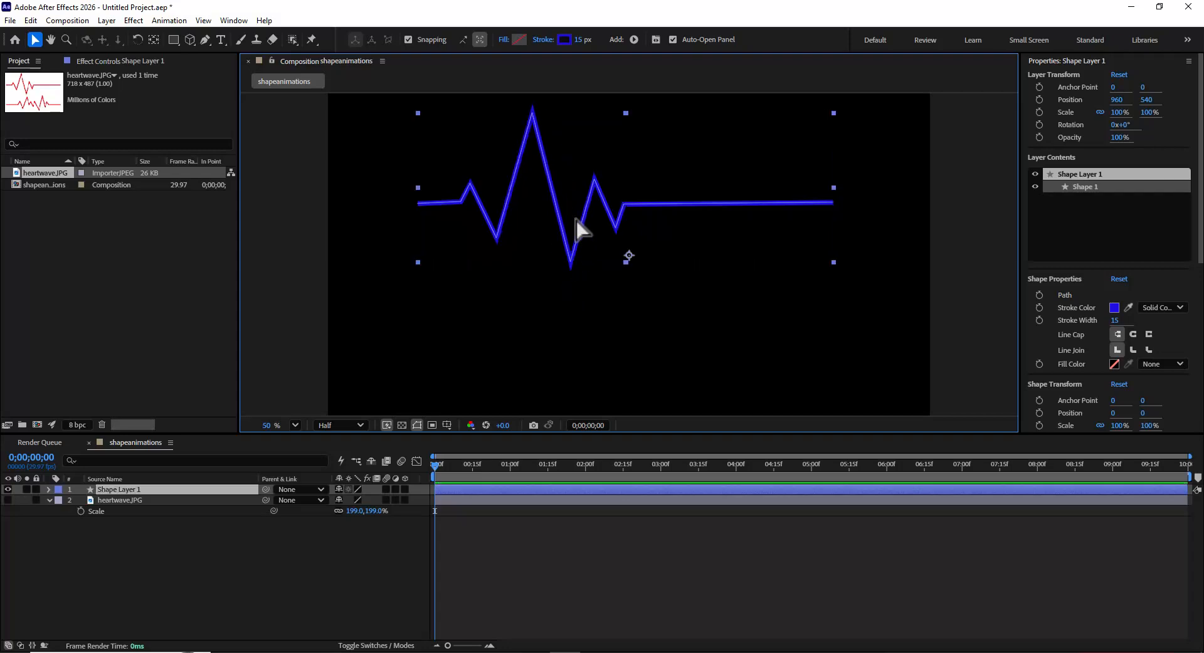
click(167, 545)
click(533, 148)
drag(537, 153, 539, 219)
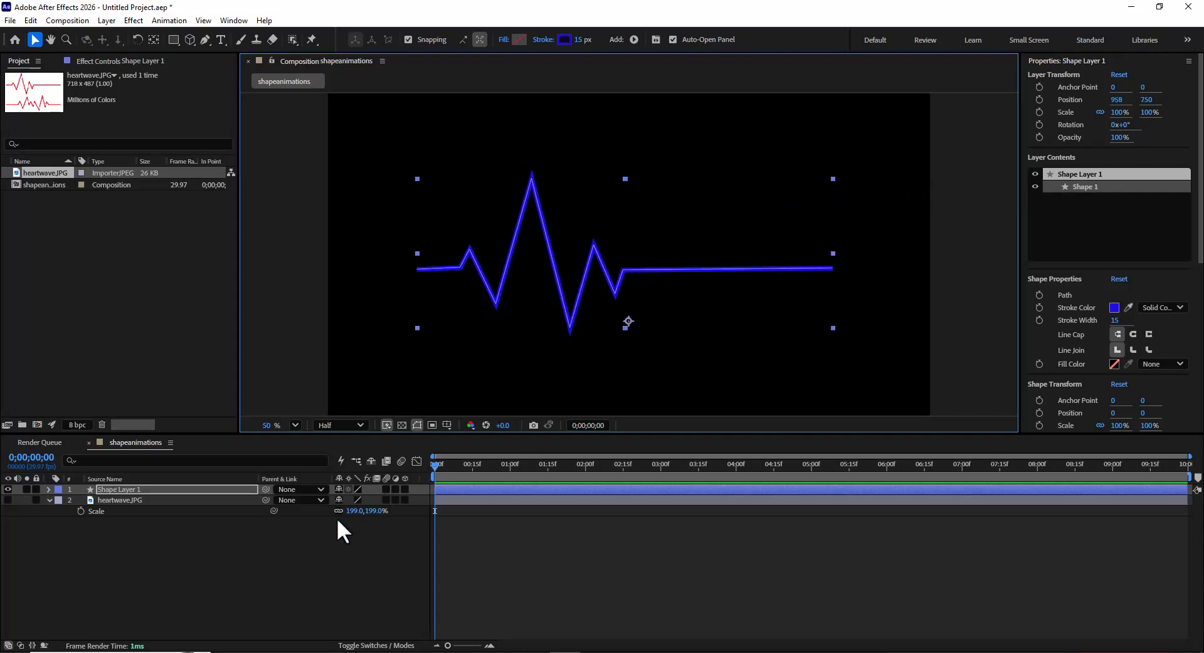
Scale the heartbeat shape layer up to 137%.
key(s)
drag(377, 501, 399, 500)
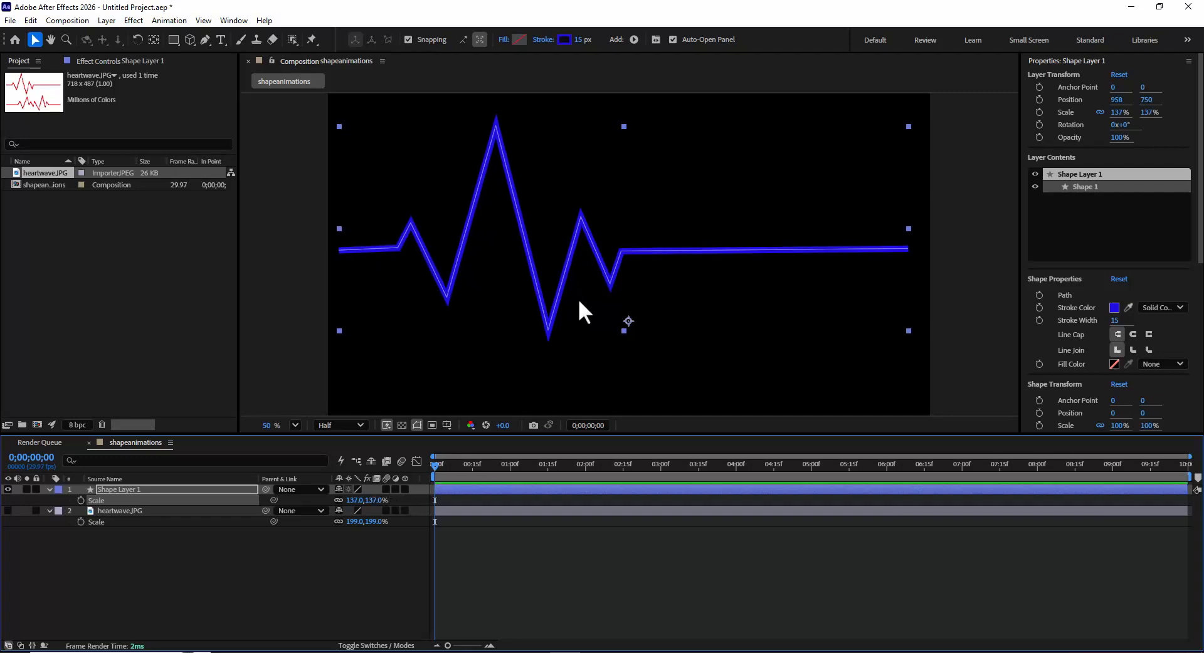
click(135, 532)
Add Trim Paths to the heartbeat shape layer and set its End value to 0%.
click(127, 480)
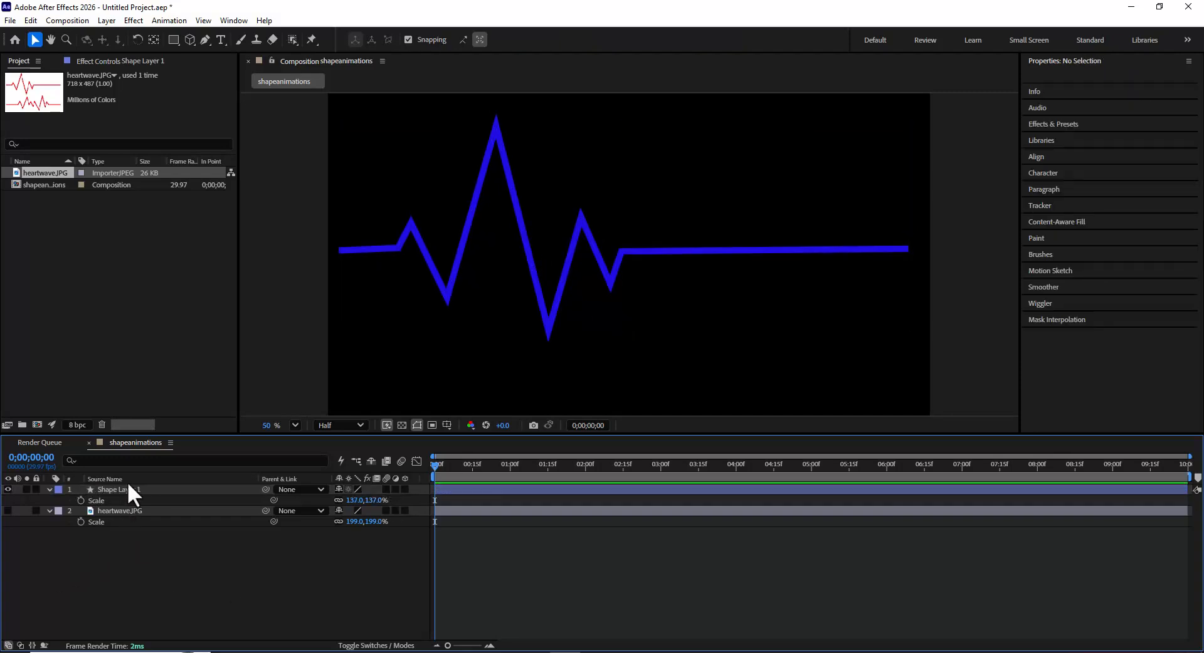
click(126, 489)
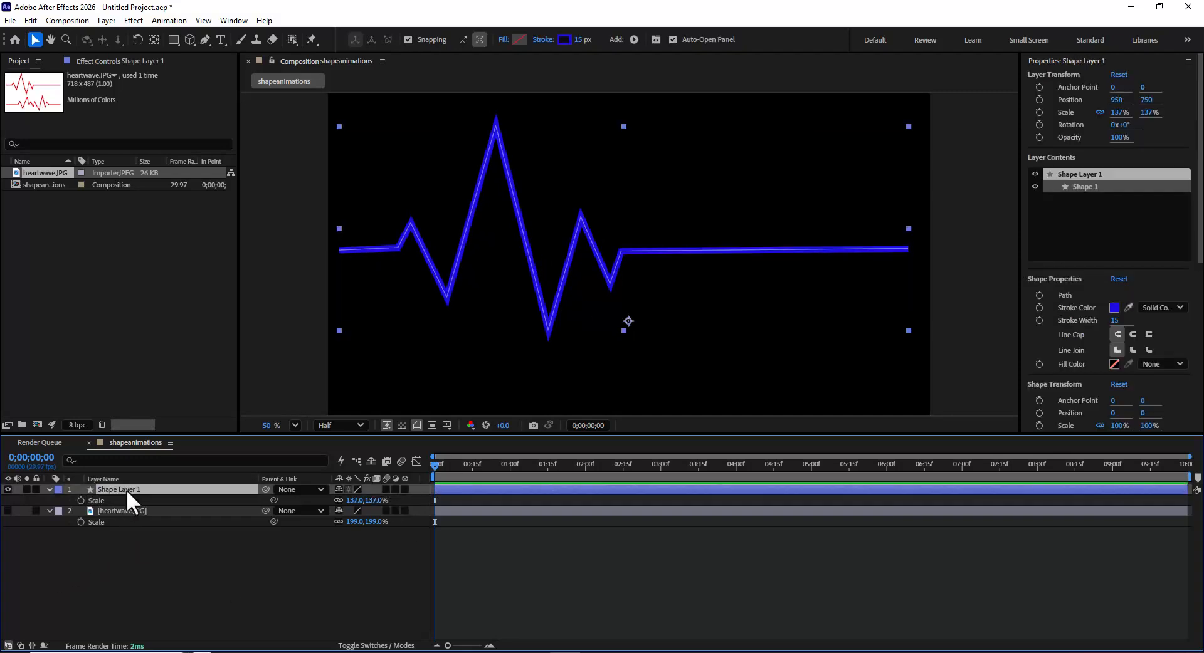
click(48, 489)
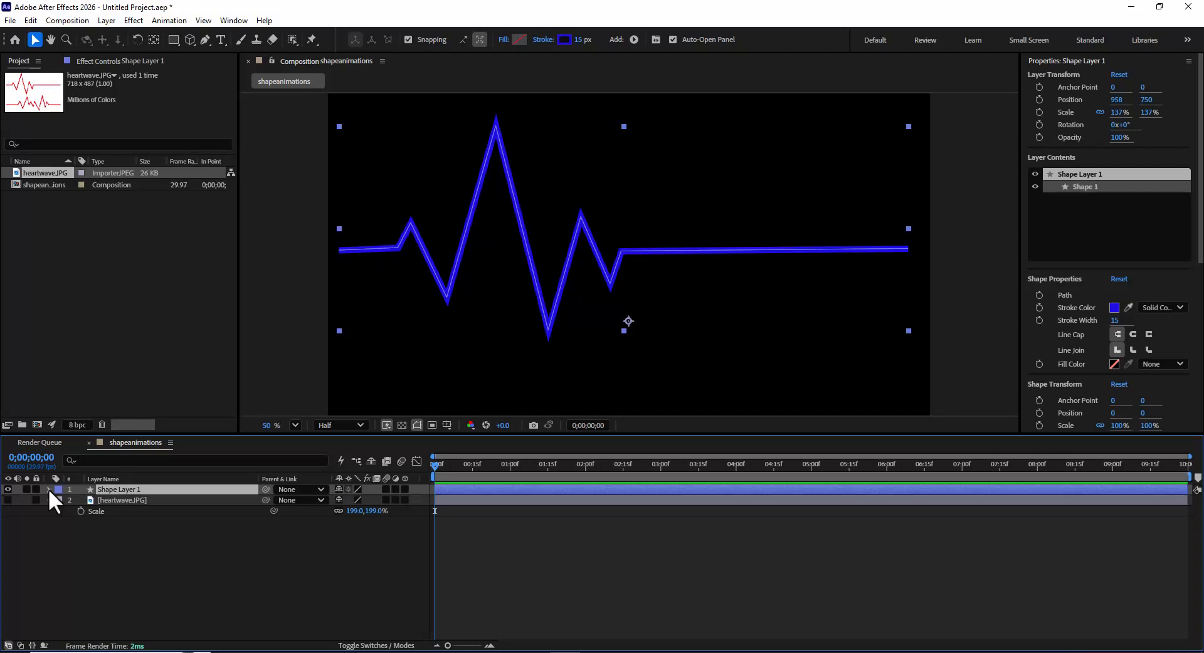
click(49, 489)
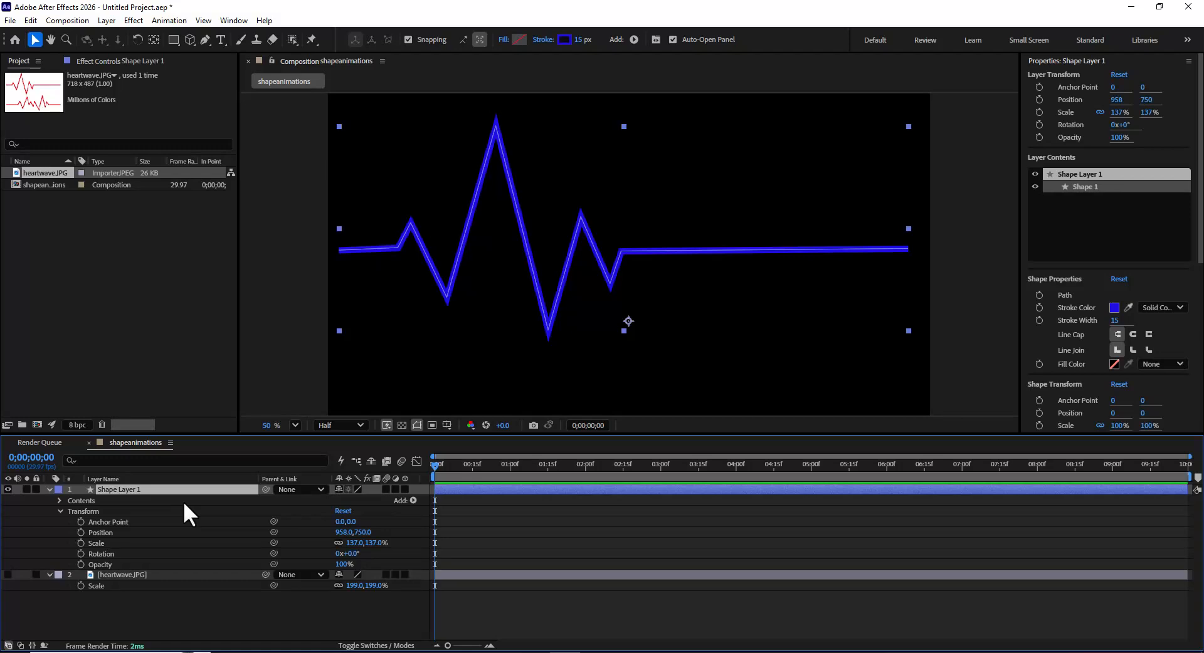
click(412, 503)
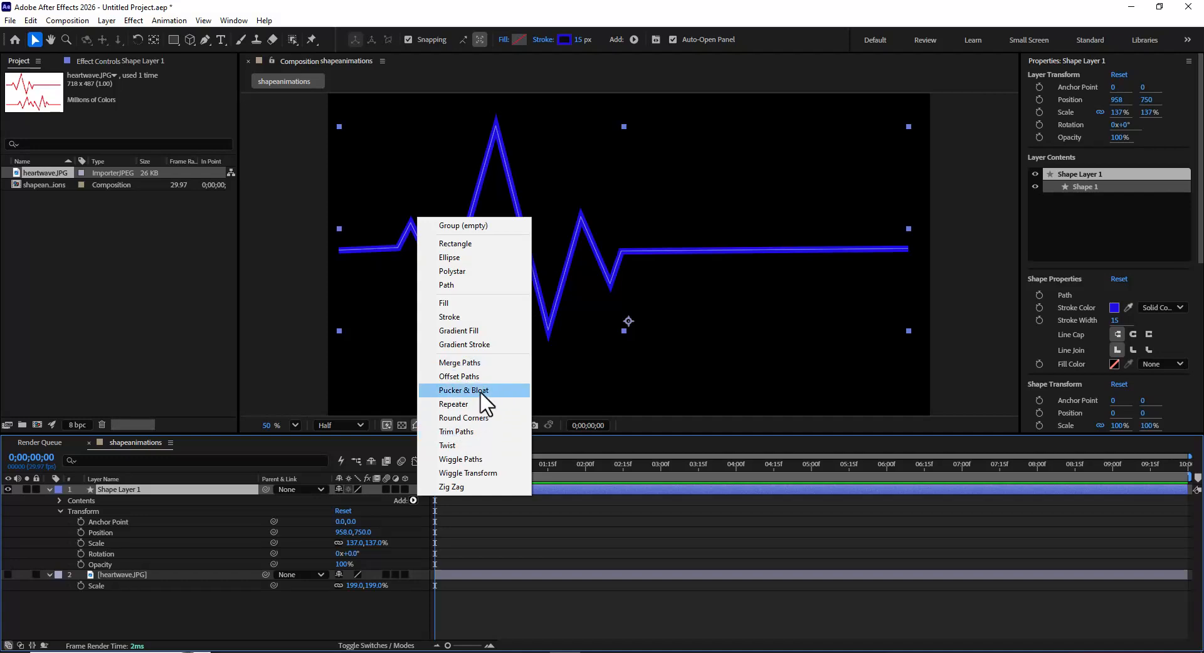
click(476, 431)
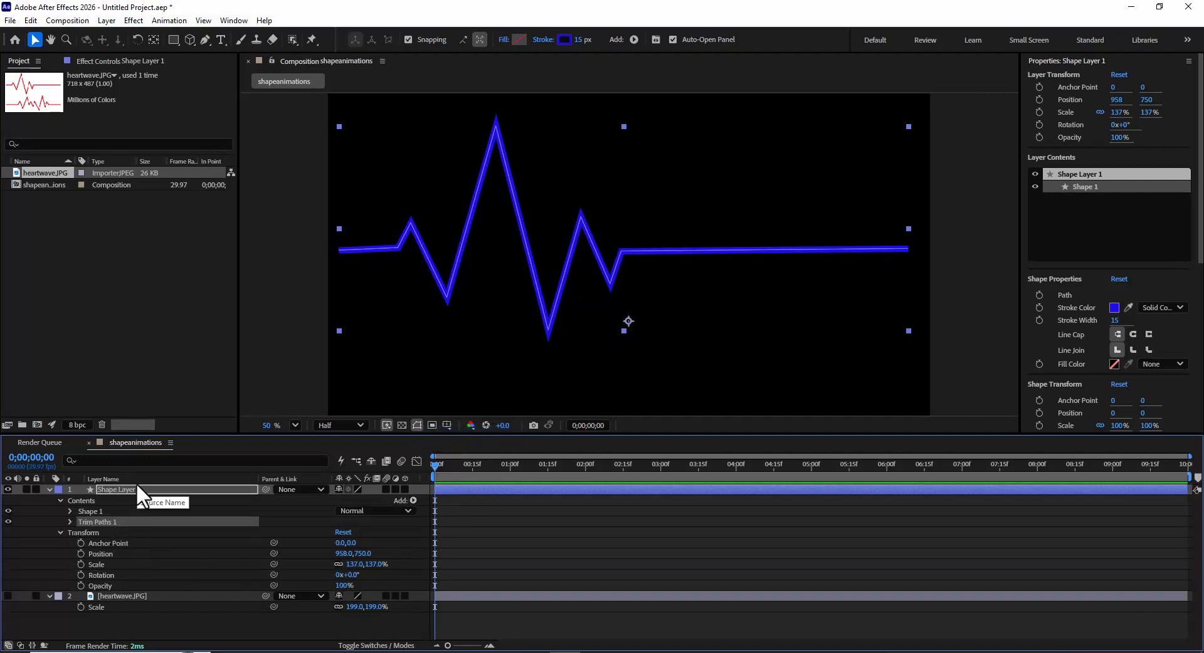
click(70, 522)
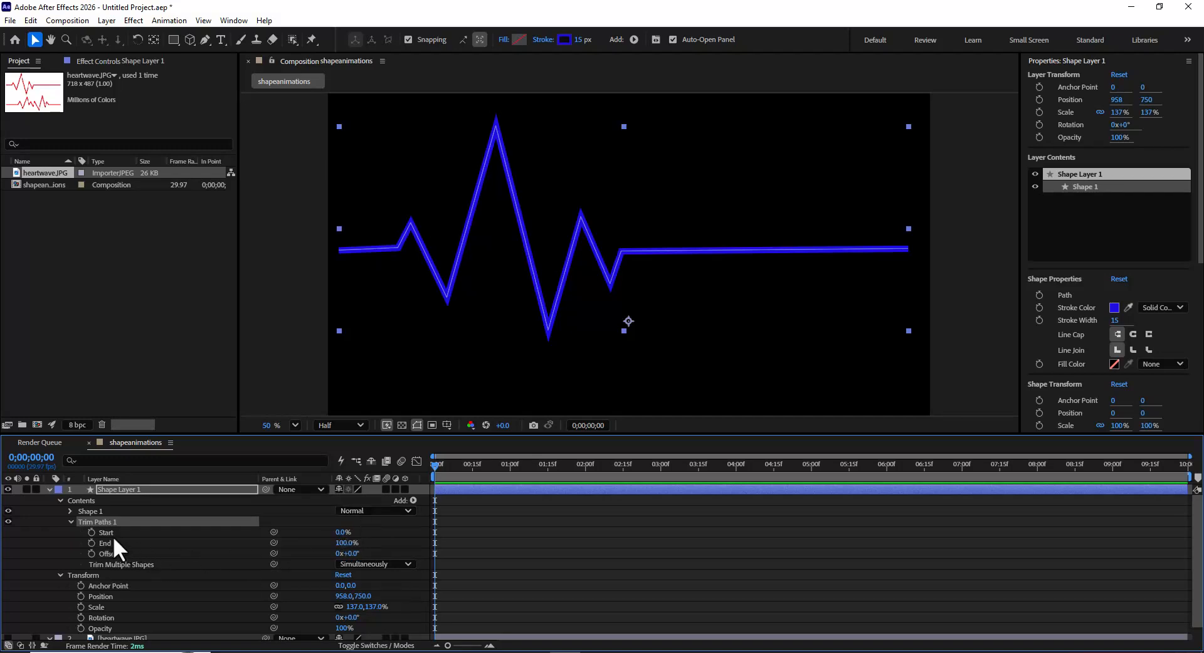
drag(346, 543, 242, 545)
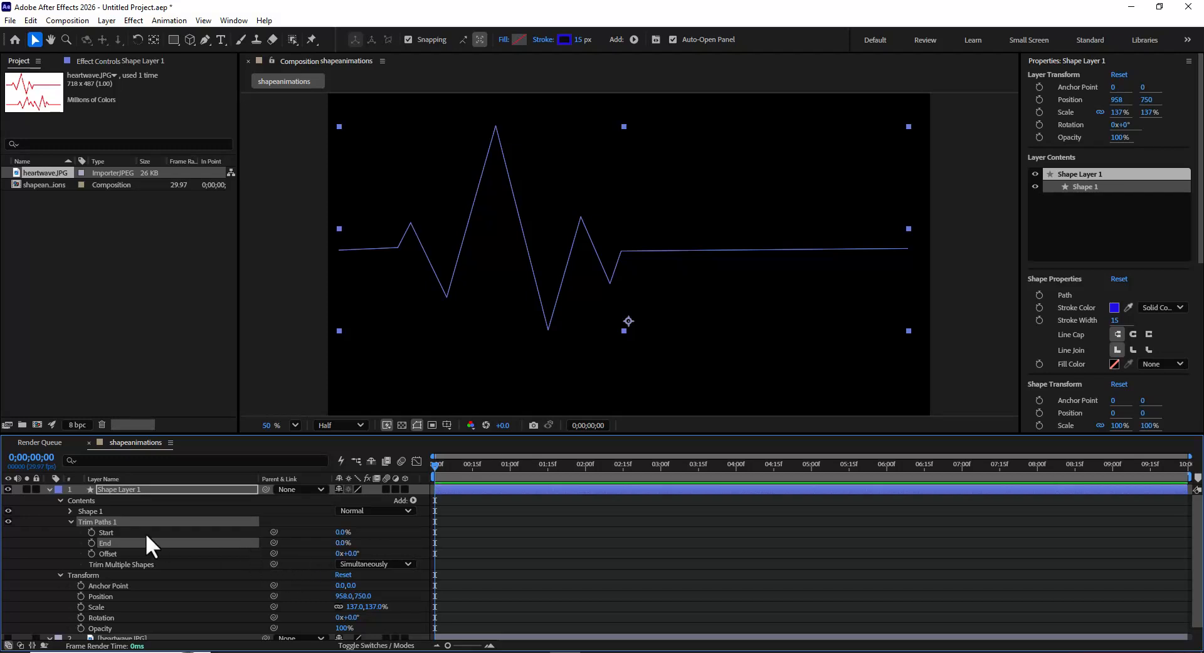
Keyframe the Trim Paths Start from 0% at 0 seconds to 100% at 2 seconds, and return to the beginning.
click(91, 532)
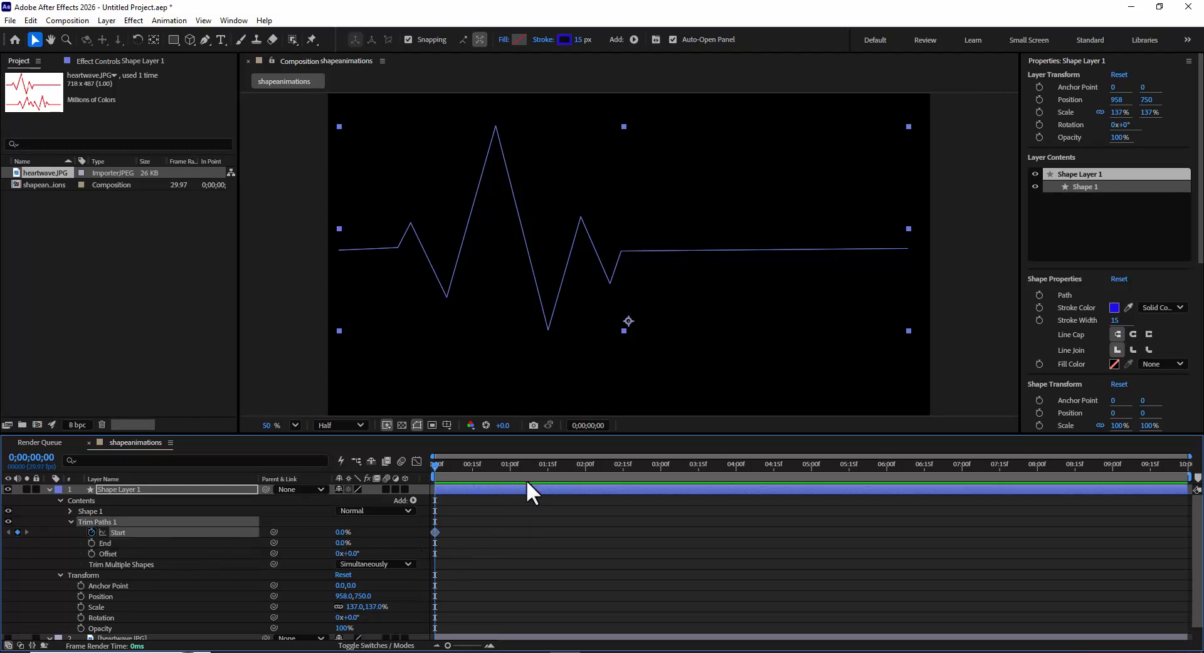
drag(434, 466, 586, 470)
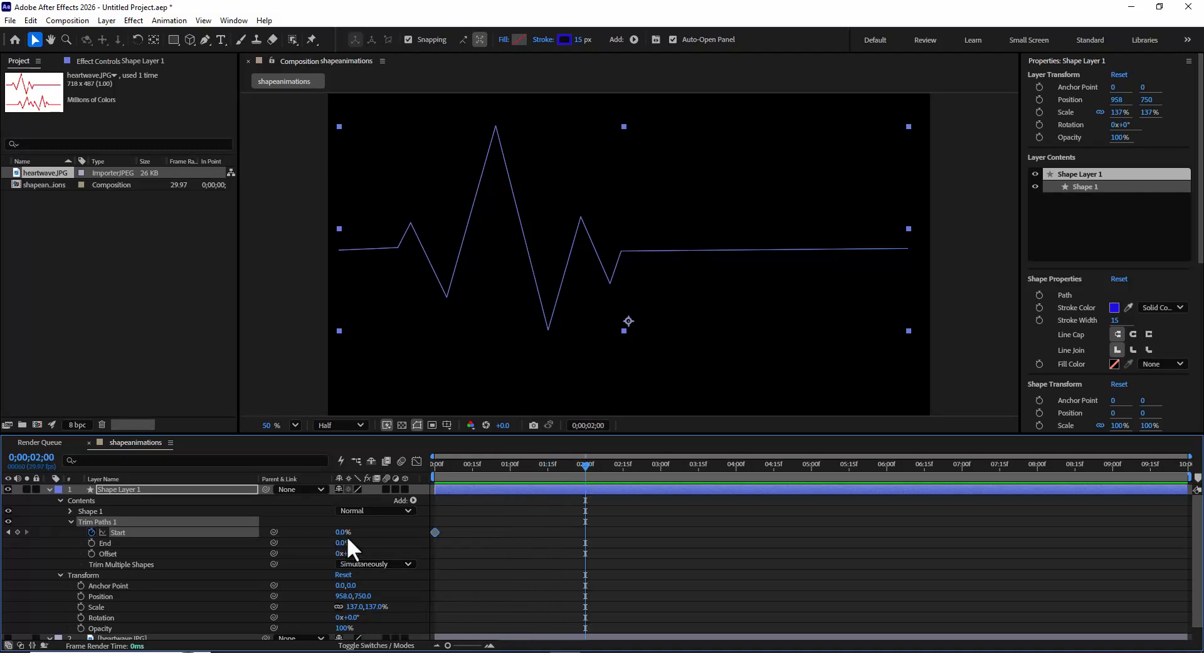
drag(342, 533, 497, 553)
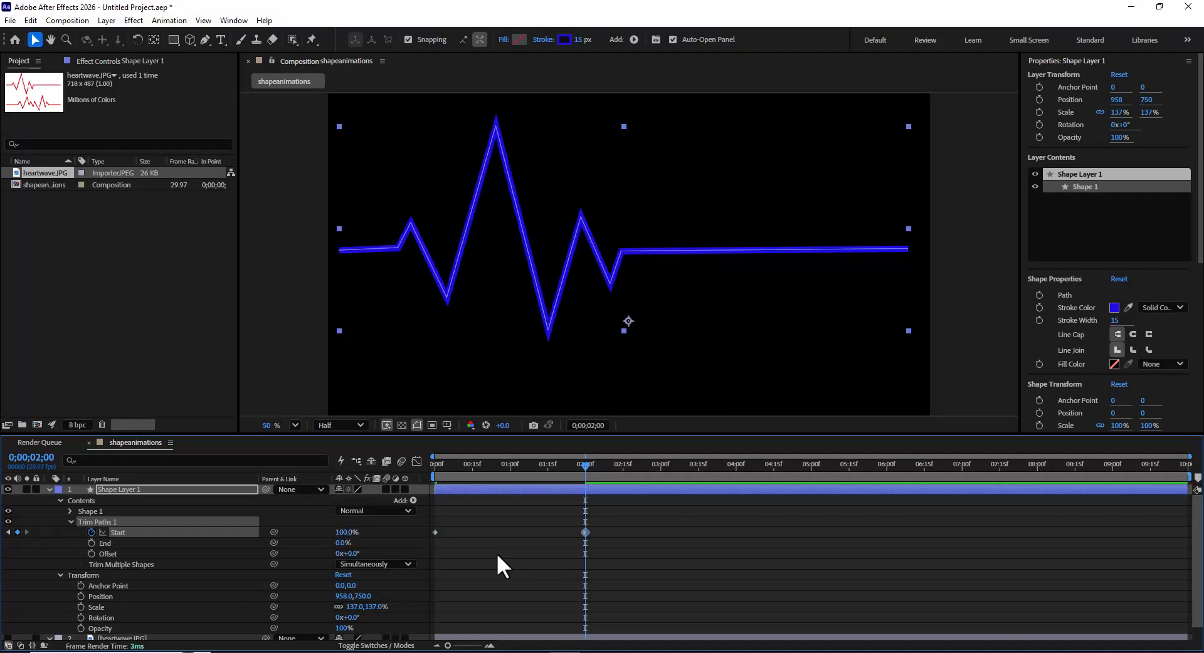
key(Home)
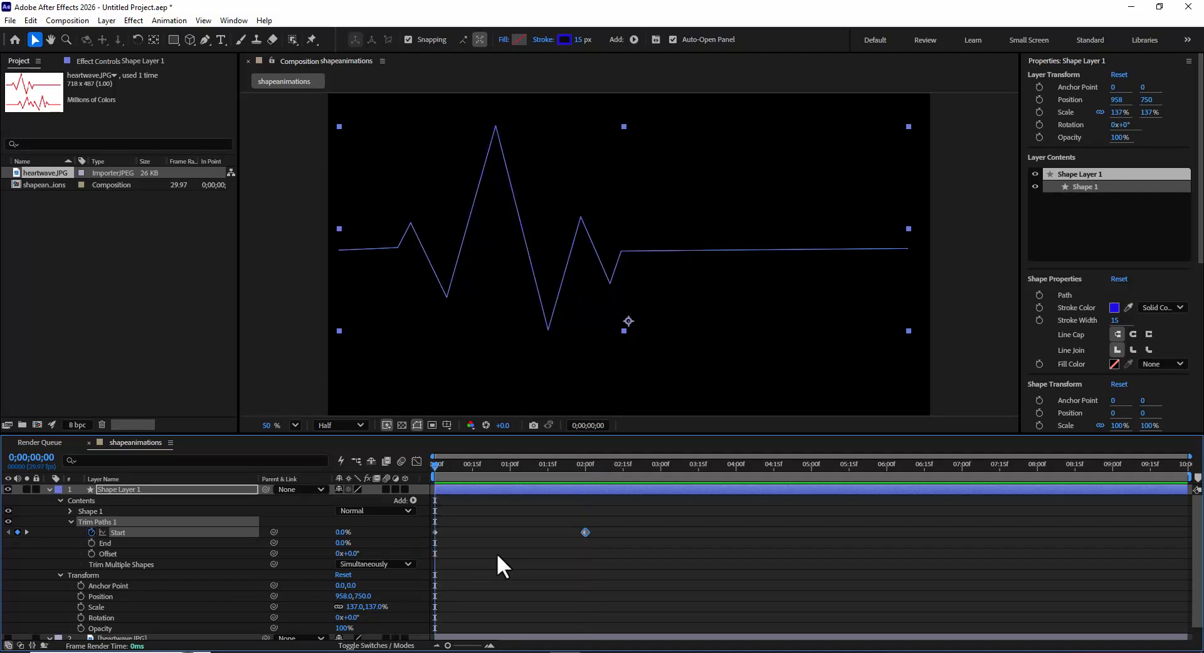
Preview the heartbeat line's draw-on animation from the beginning of the composition.
key(space)
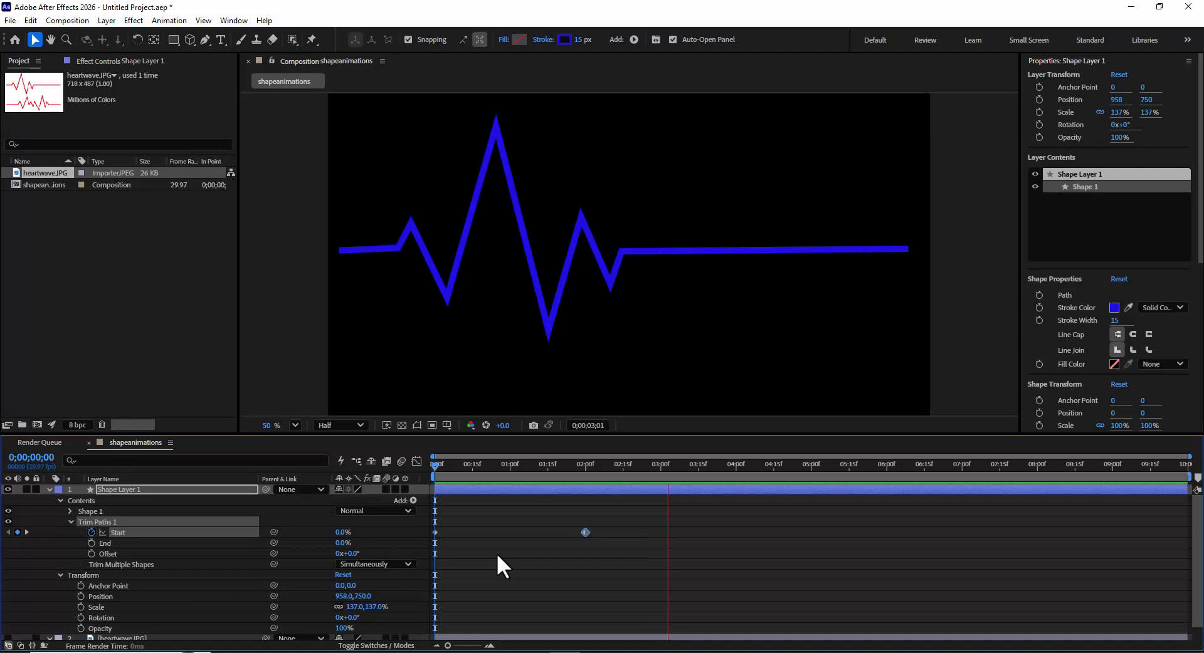
key(space)
key(space)
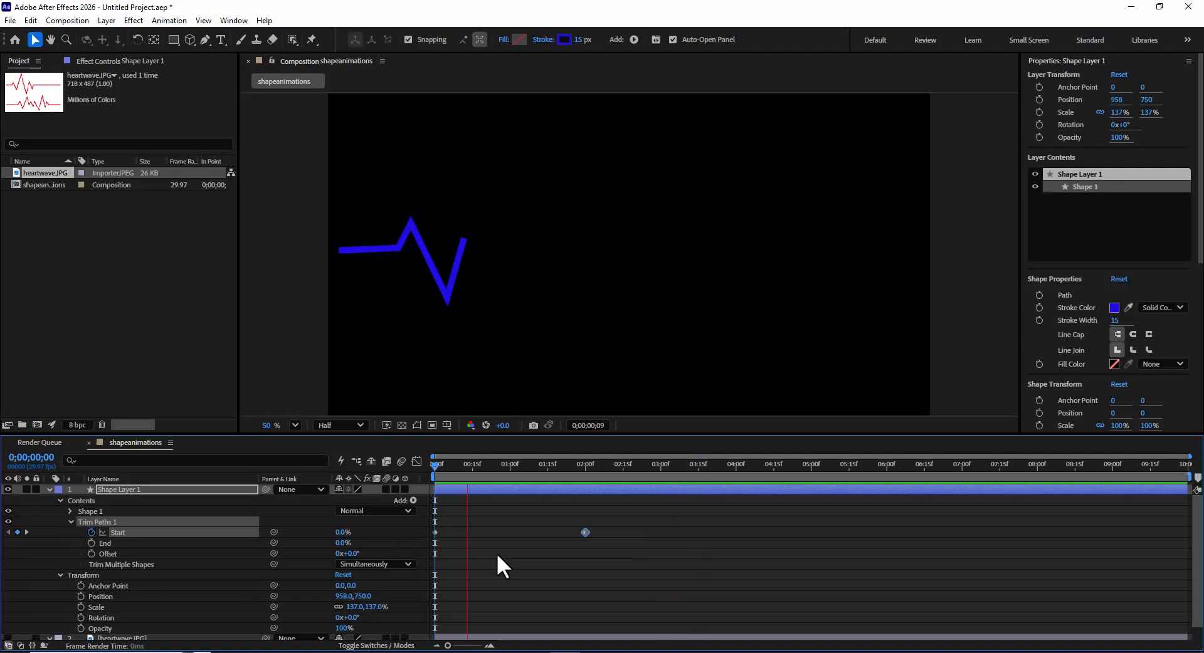
key(space)
key(space)
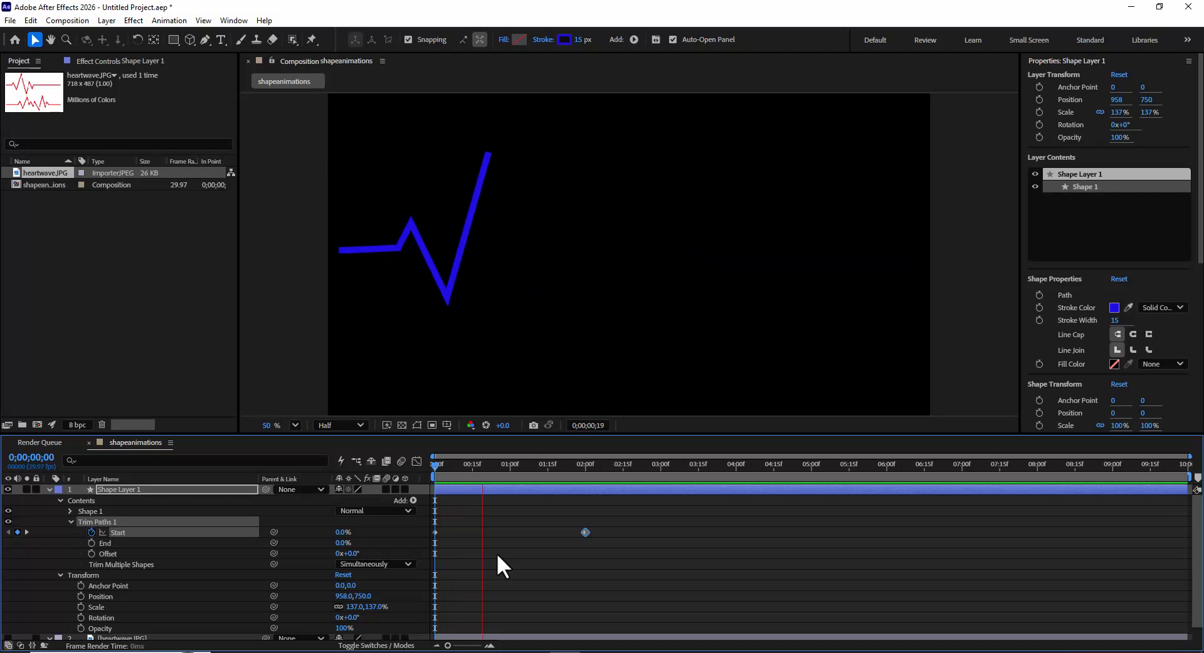
click(488, 470)
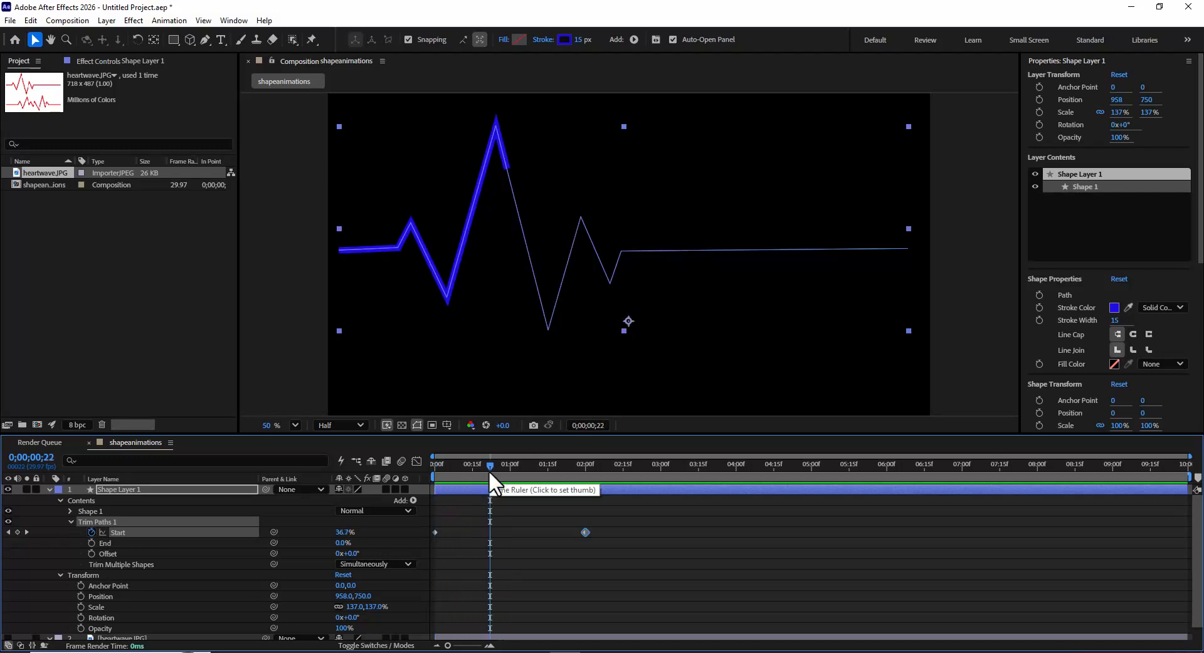
drag(488, 470, 370, 484)
key(space)
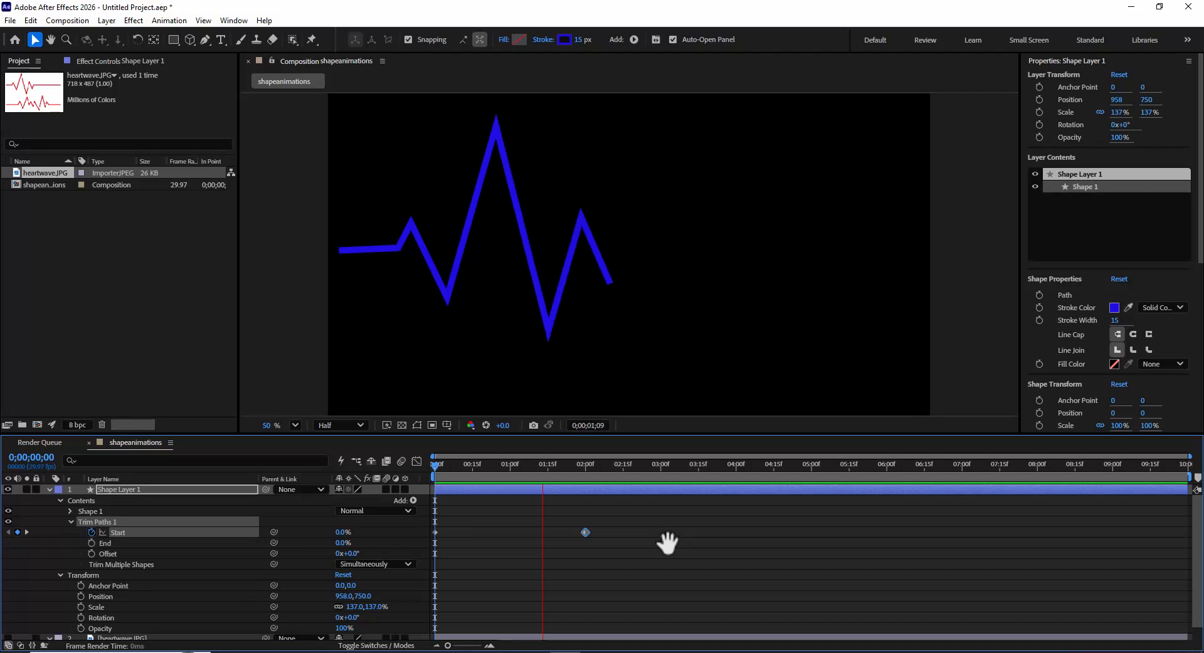
key(space)
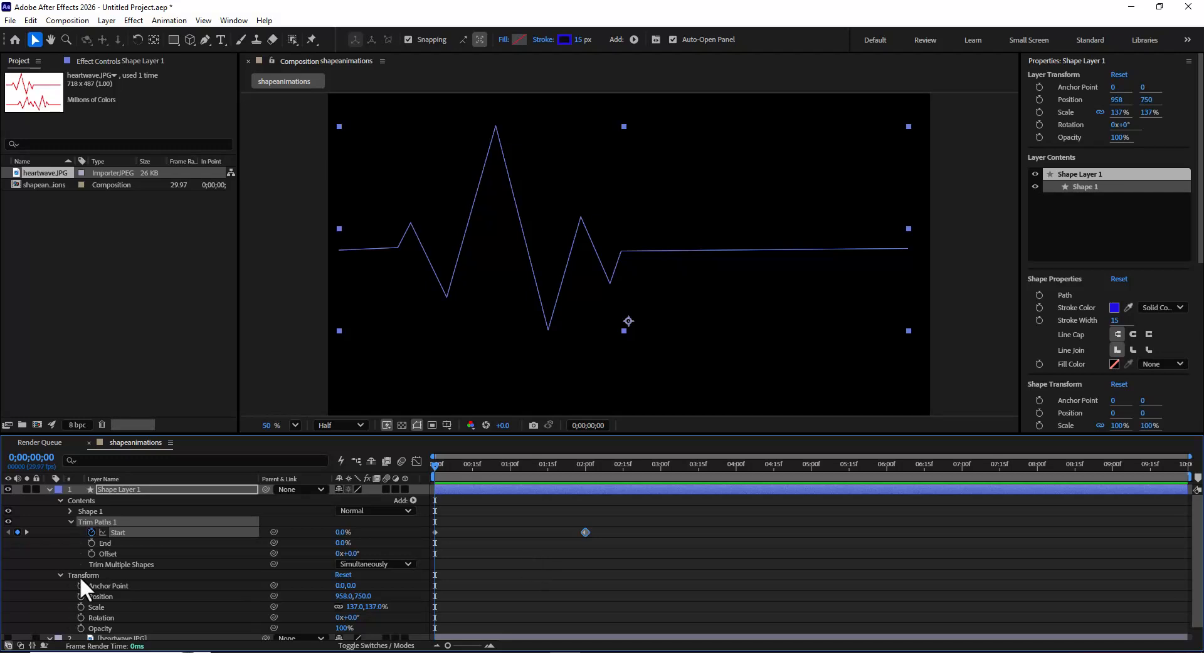
Set the Taper Start Length of the heartbeat shape's stroke to 100%, checking it partway through the animation.
click(70, 510)
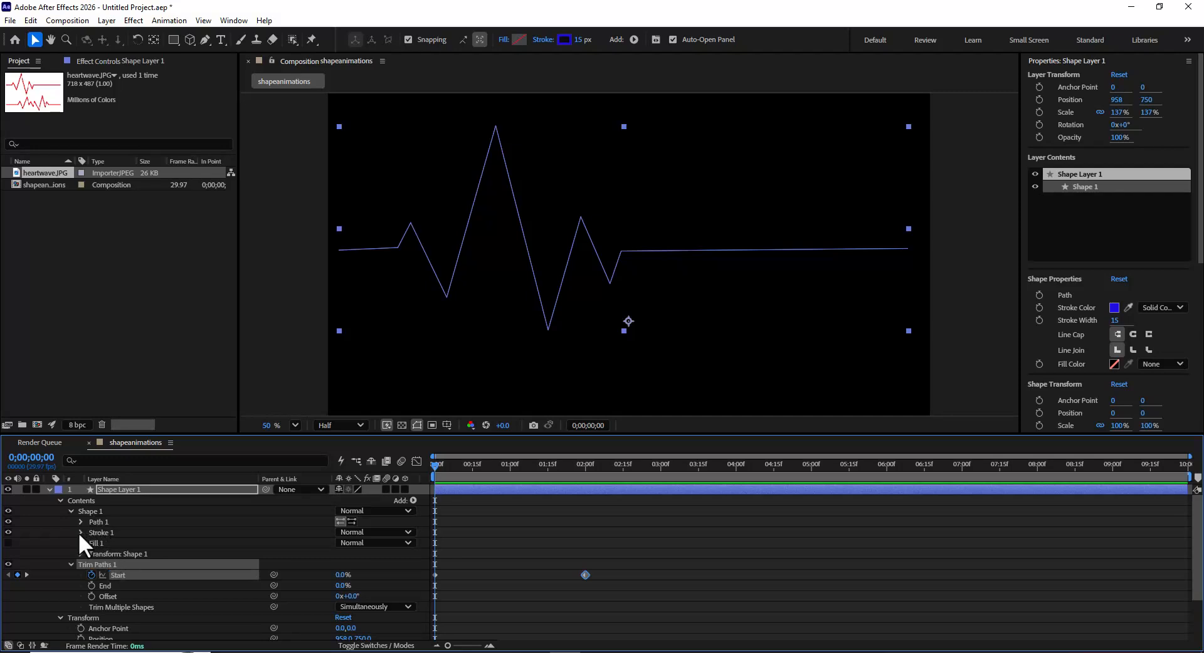
click(80, 532)
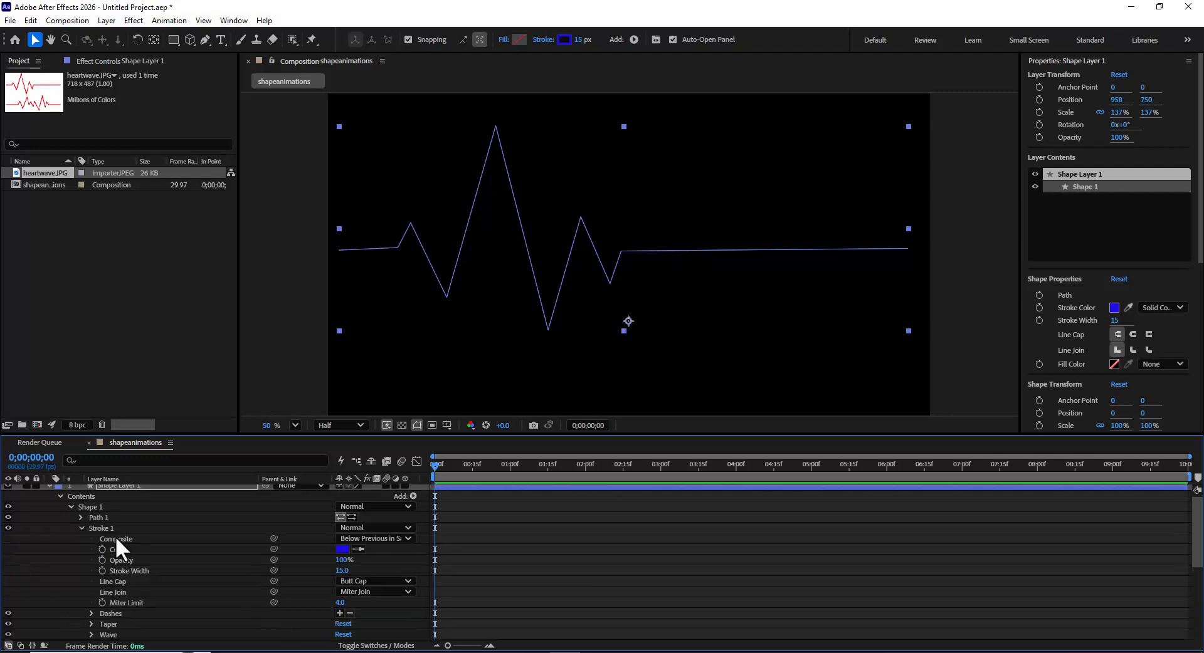
scroll(159, 583, down, 3)
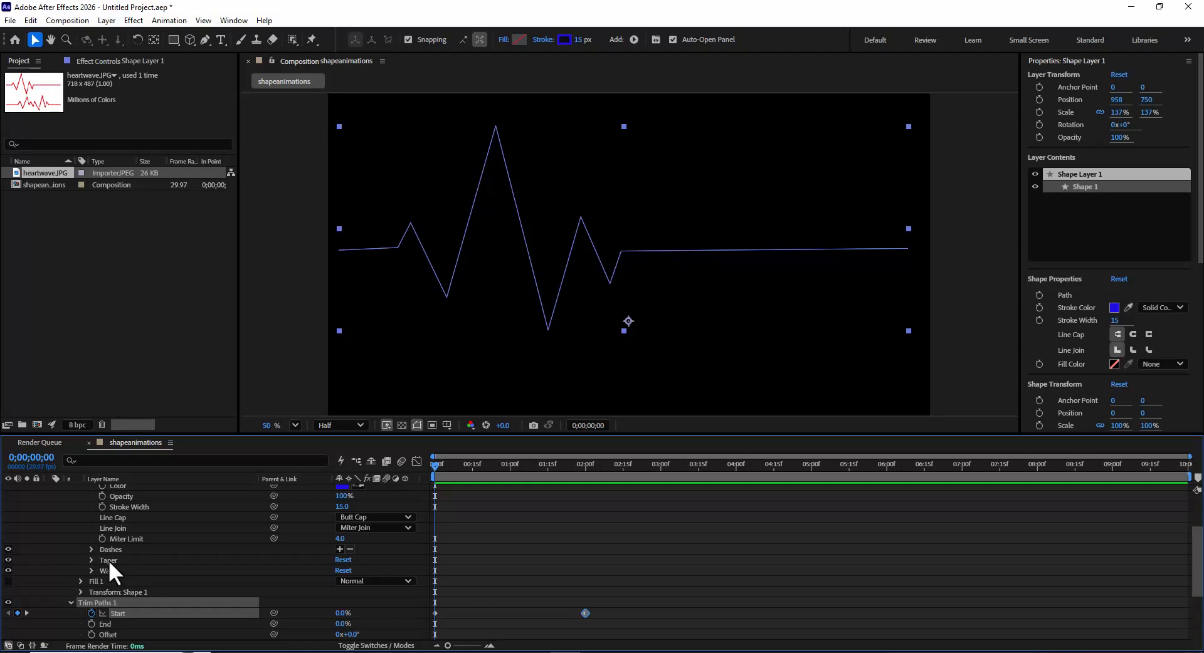
drag(435, 460, 524, 465)
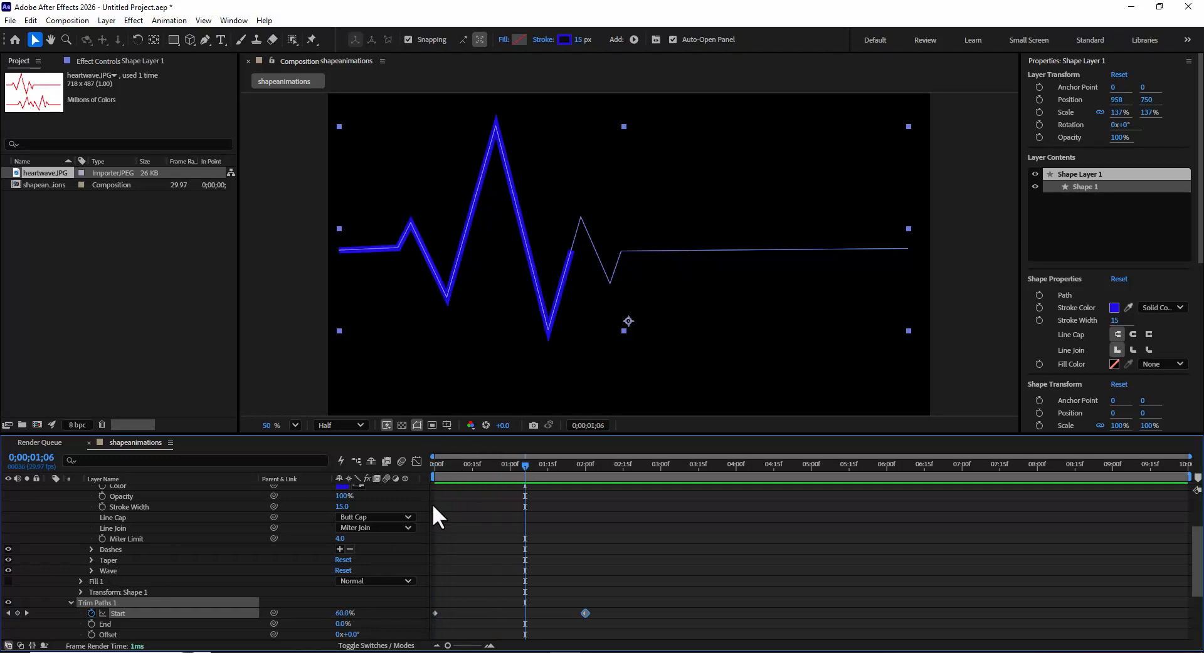
click(91, 560)
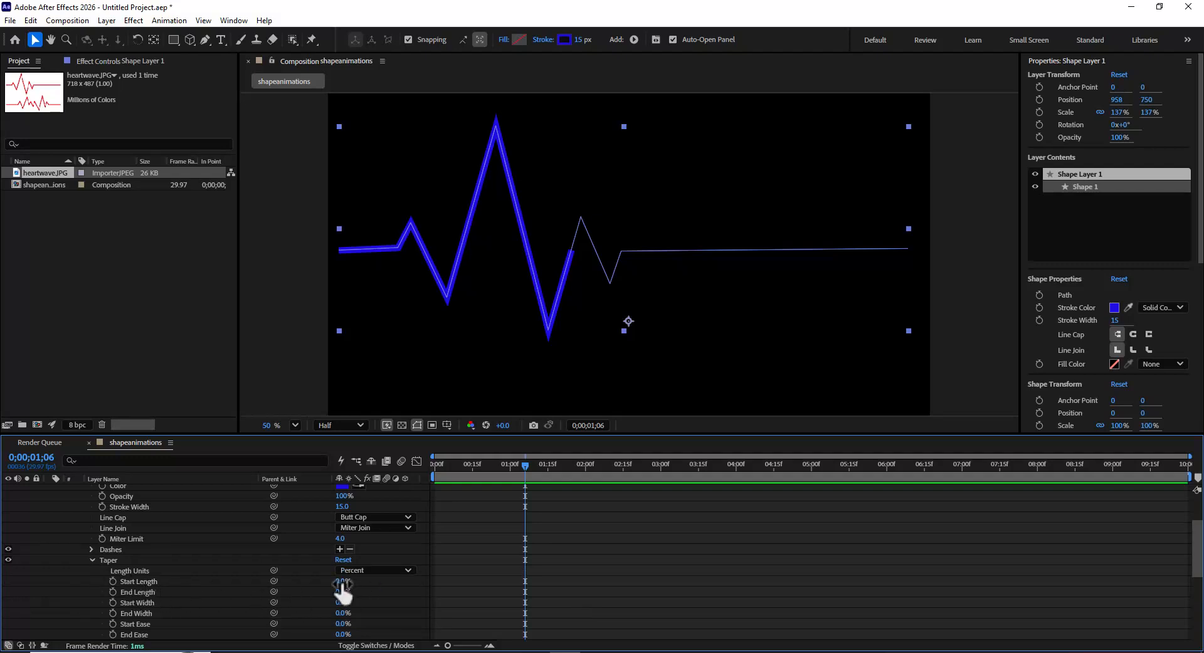
drag(343, 584, 580, 583)
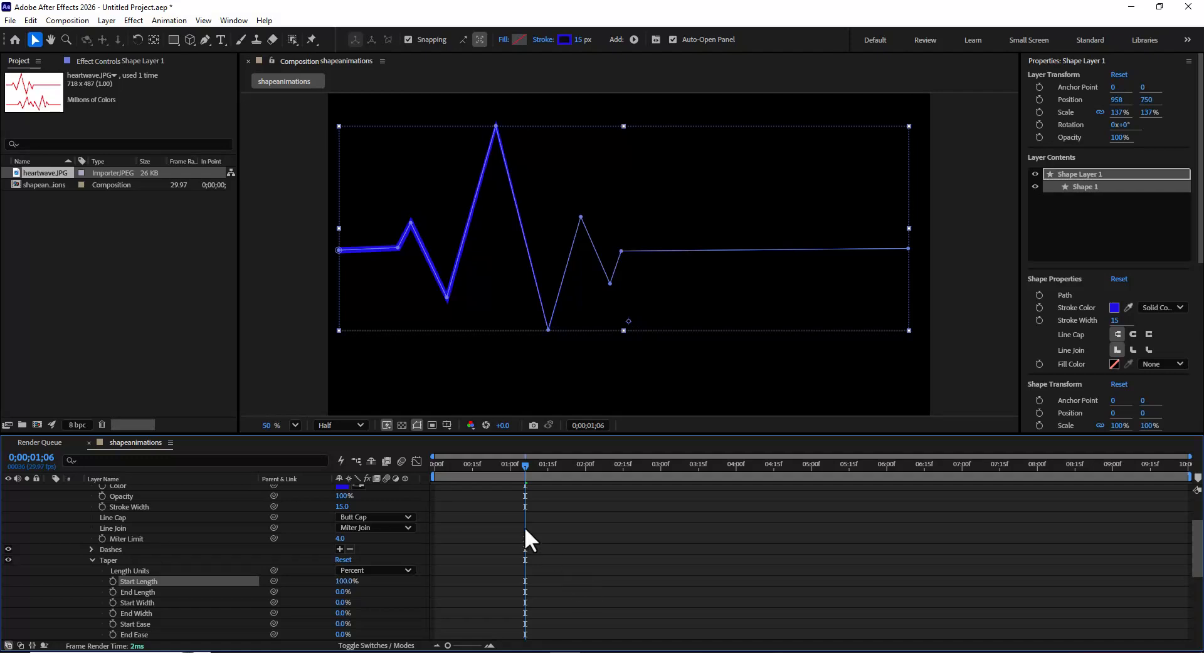
Collapse the shape layer's properties and preview the tapered heartbeat animation from 0 seconds several times.
click(439, 466)
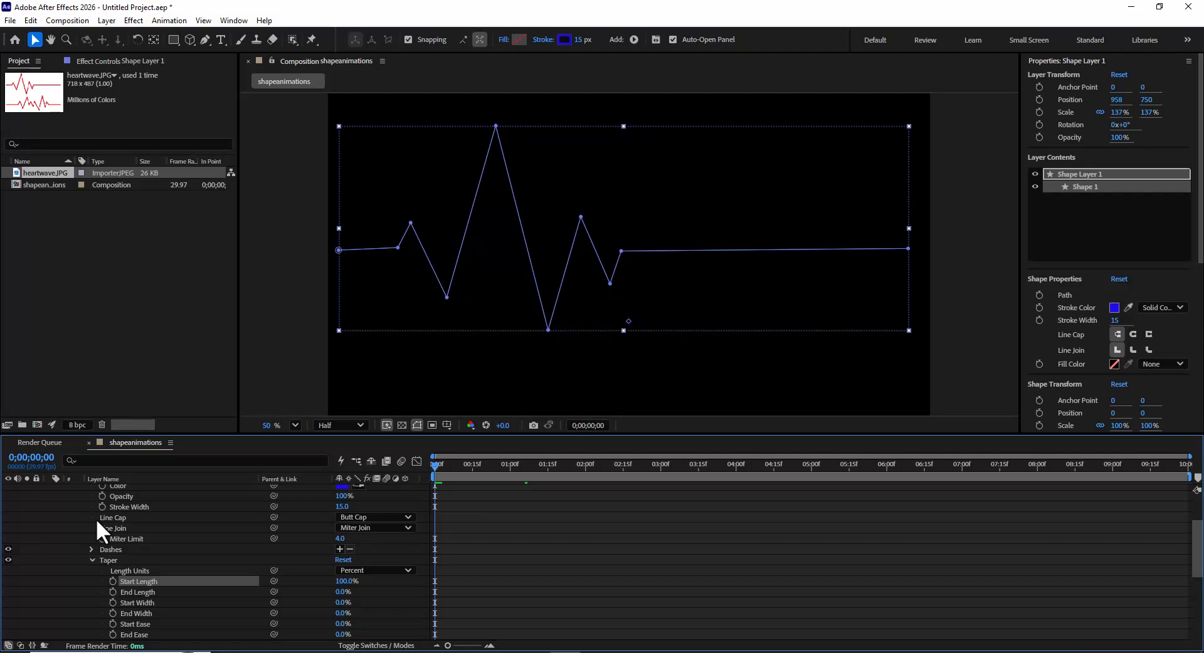
scroll(235, 544, up, 3)
click(49, 489)
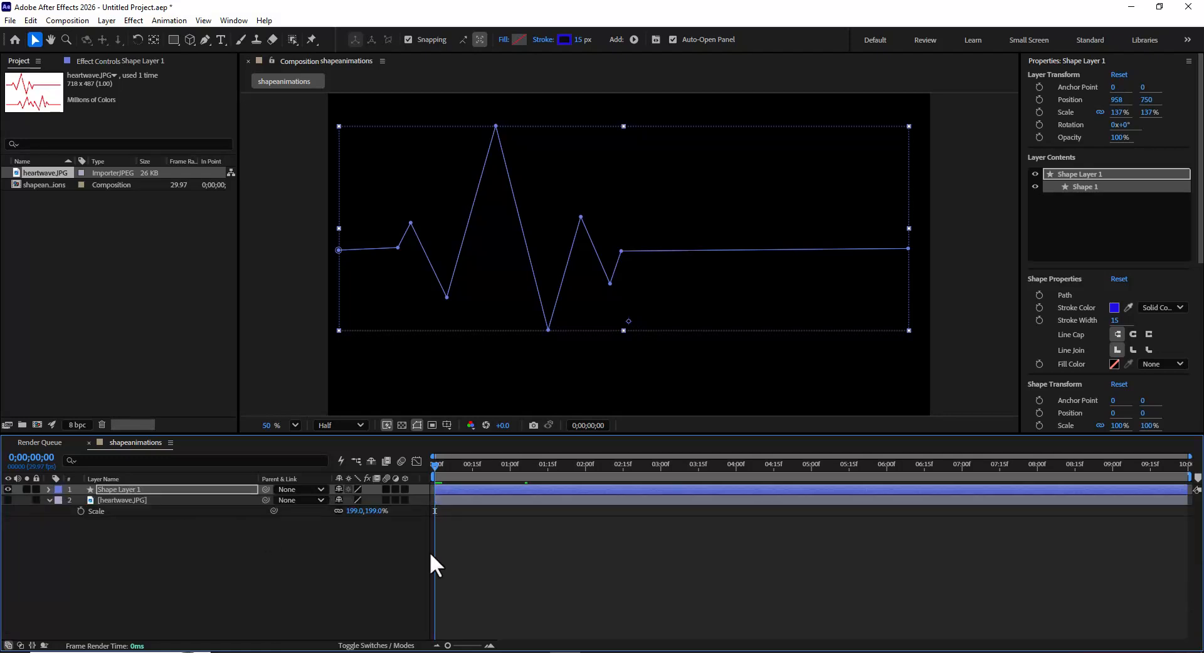
key(space)
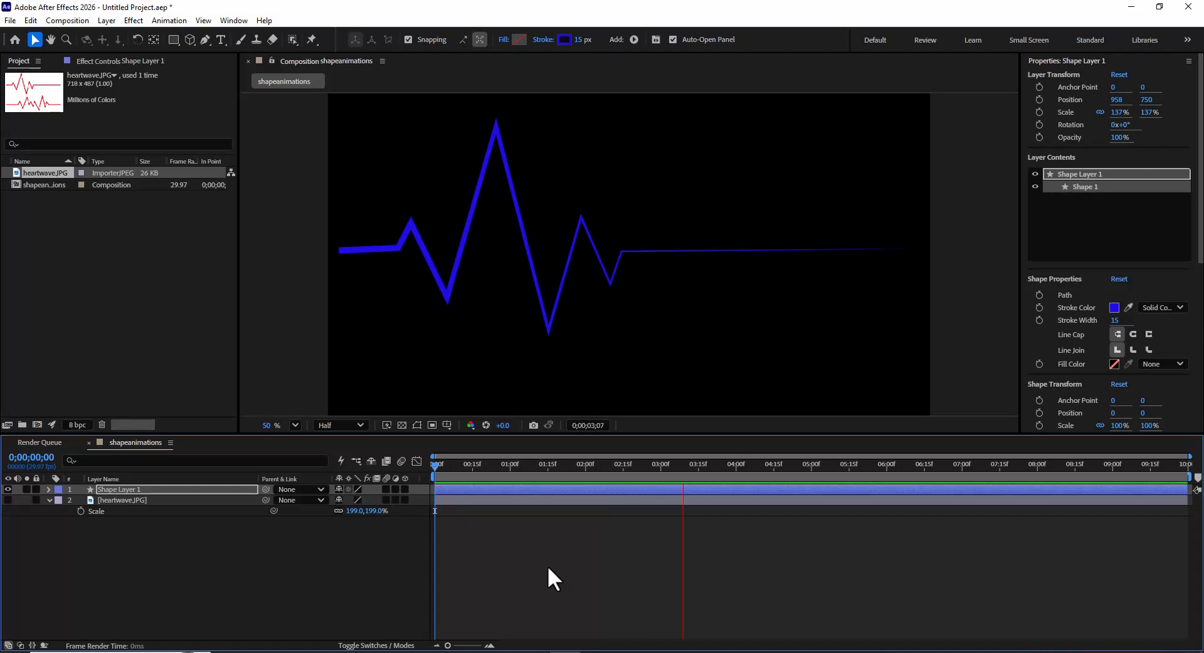
key(space)
key(Home)
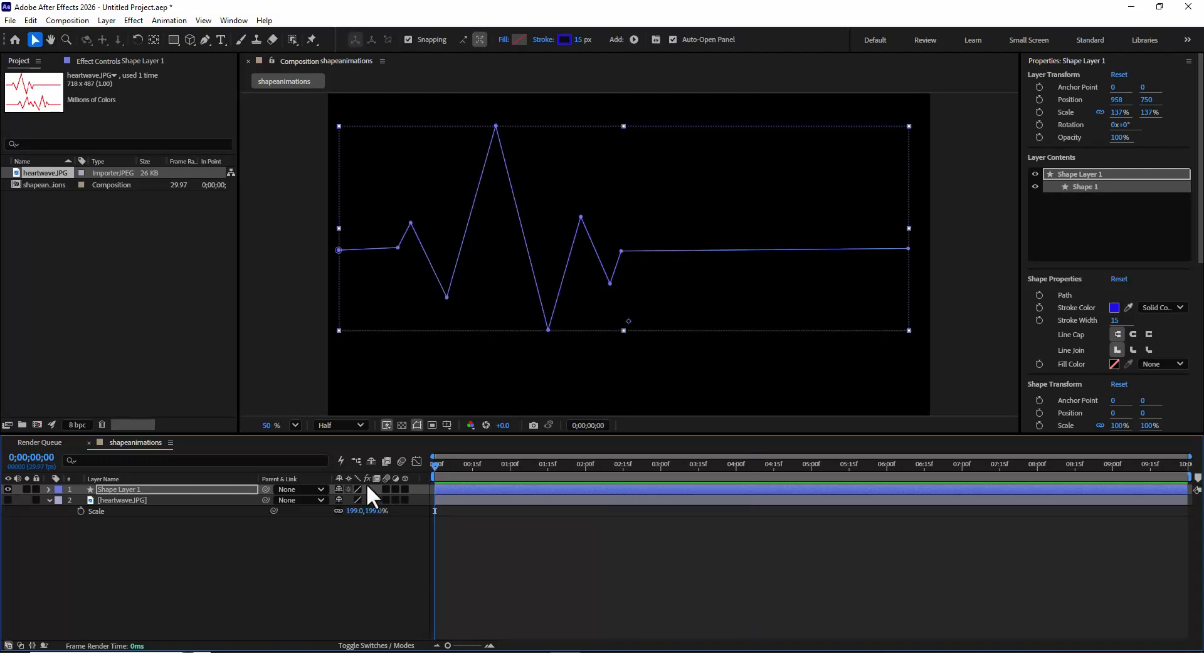
key(space)
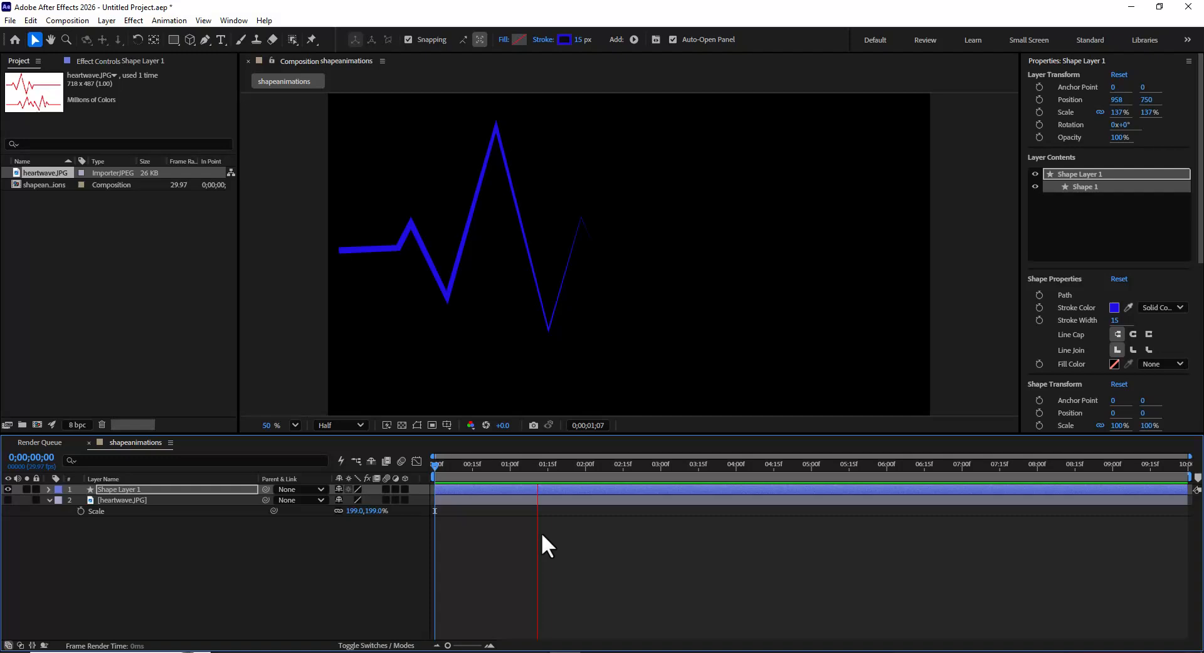
key(space)
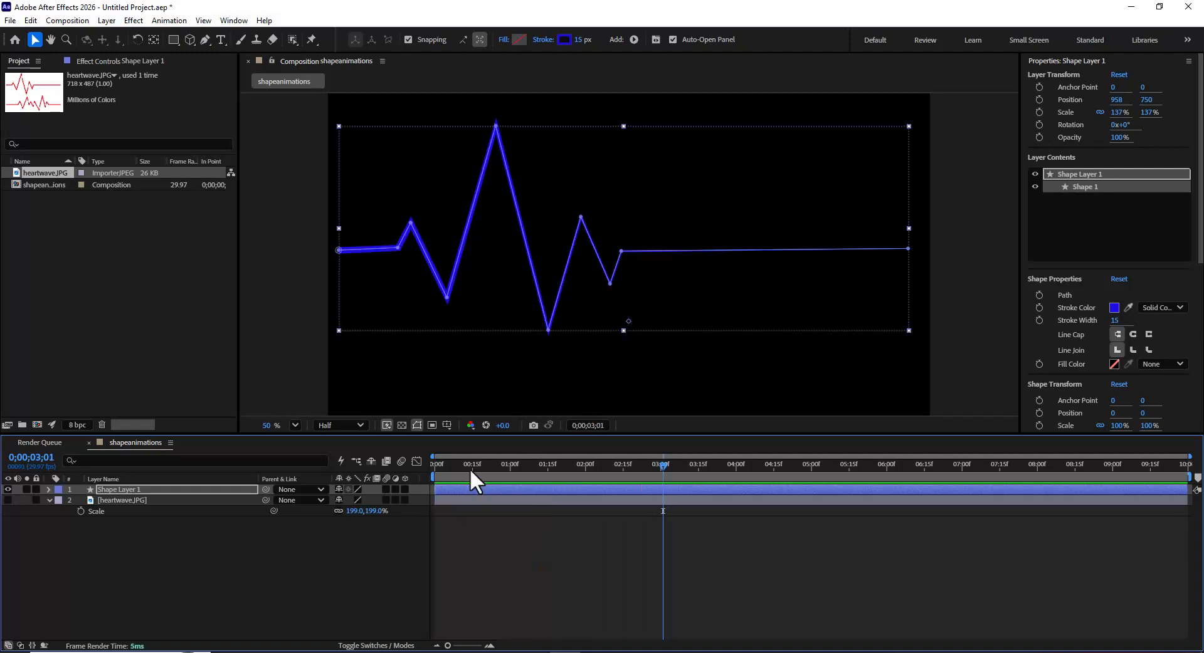
key(space)
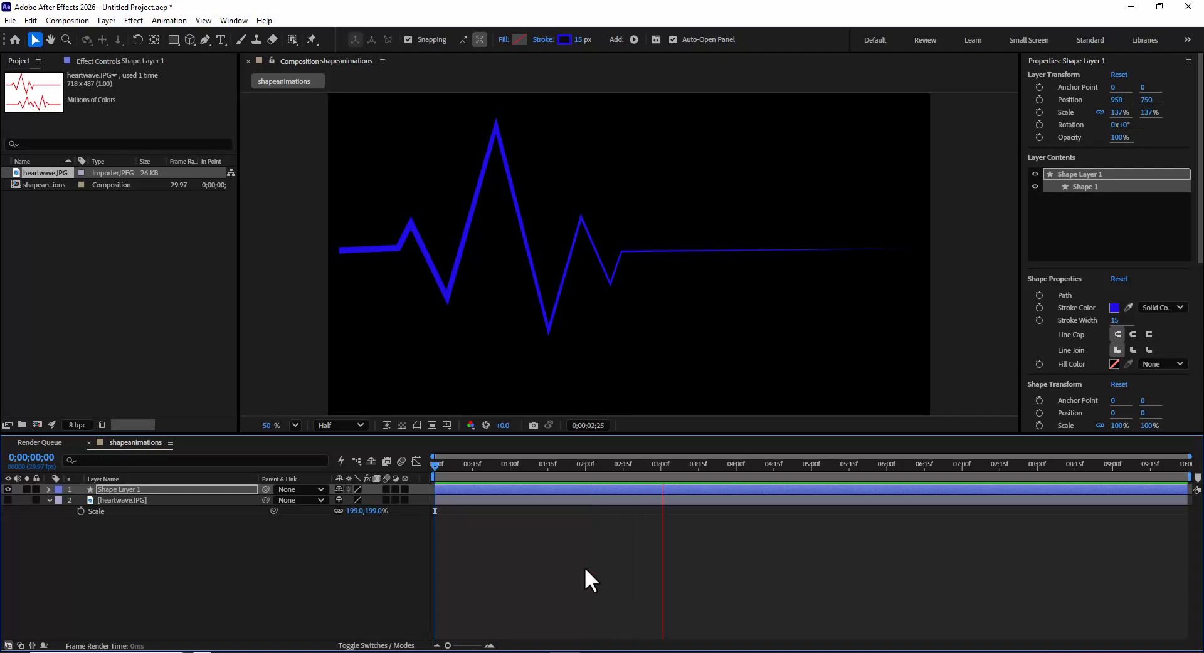
key(space)
key(space)
key(space)
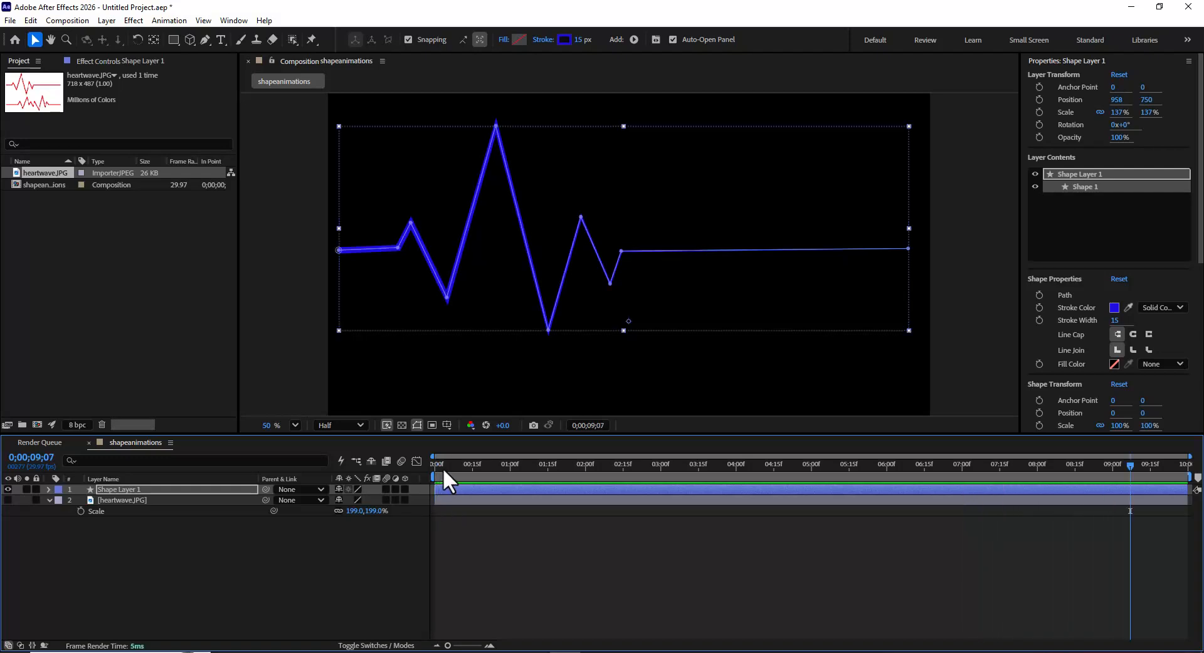
key(space)
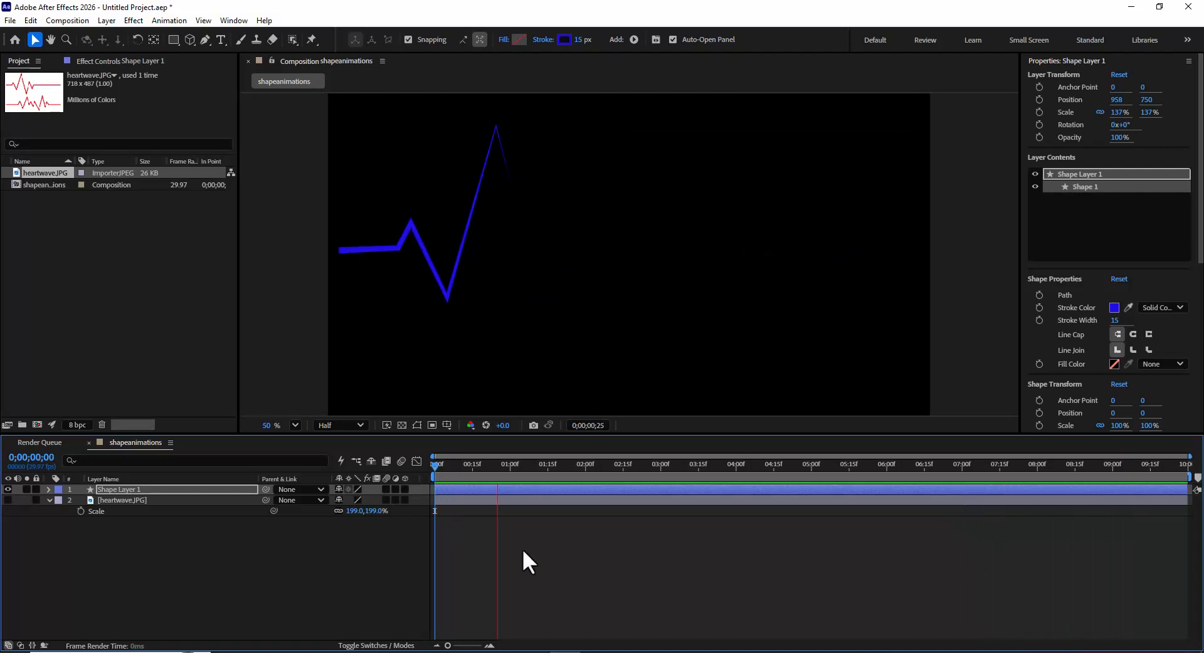
key(space)
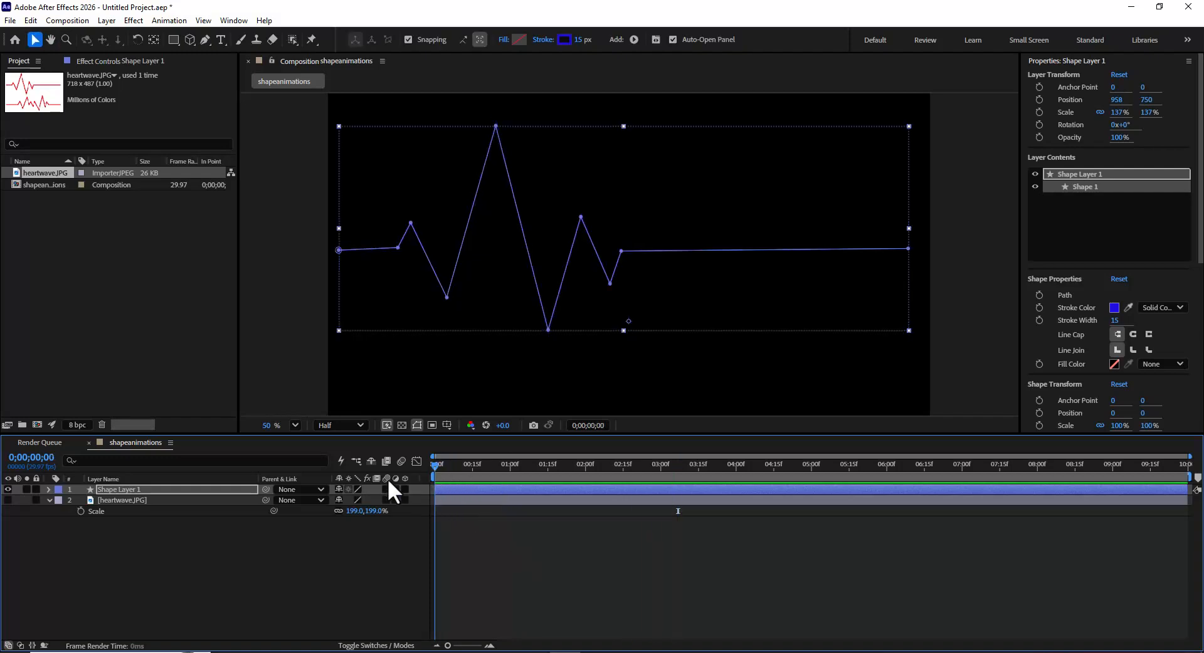
Show only the keyframed Trim Paths Start property of the heartbeat shape layer in the timeline.
click(49, 489)
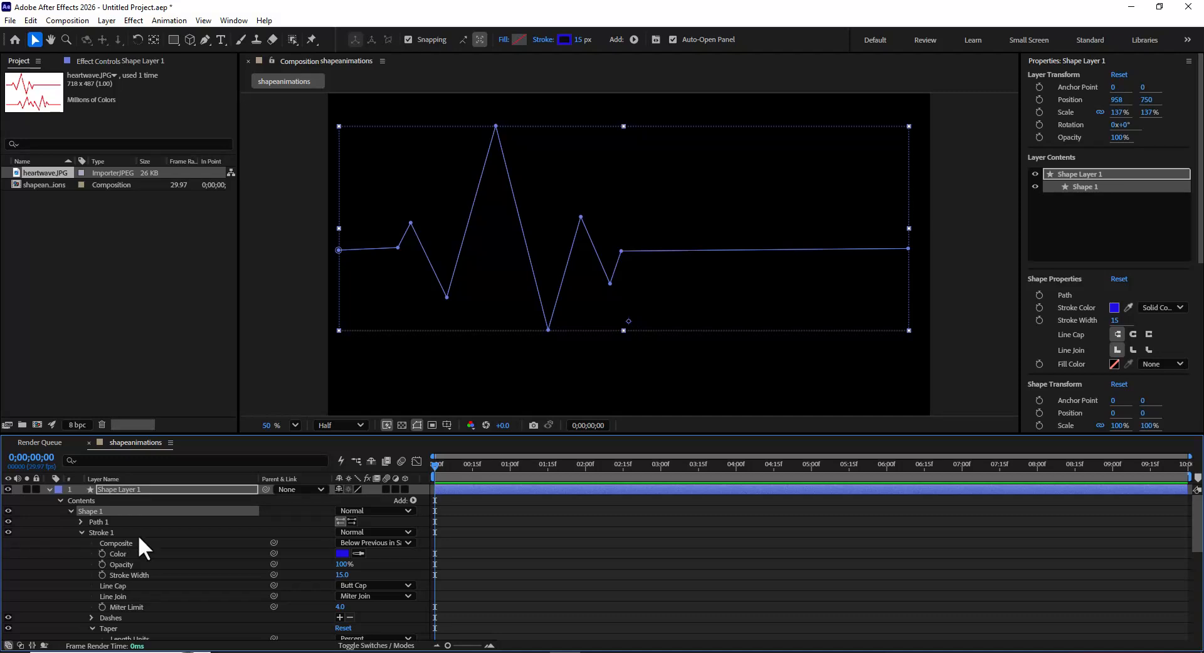
scroll(168, 526, down, 3)
scroll(168, 526, up, 3)
scroll(168, 527, down, 8)
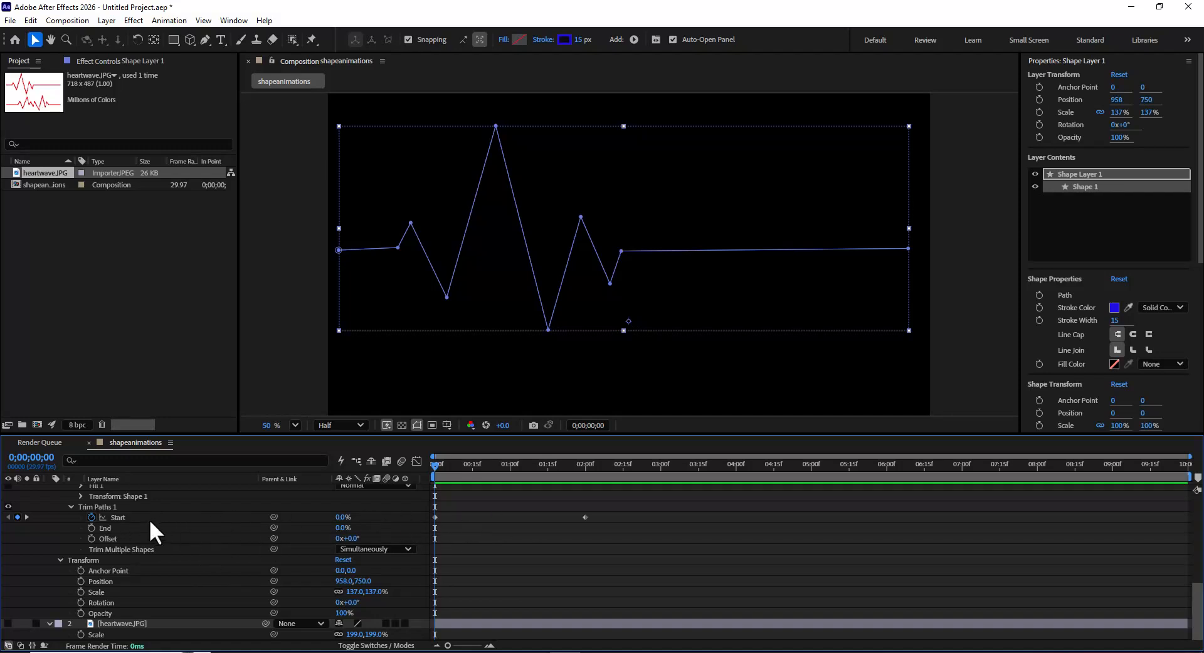
key(u)
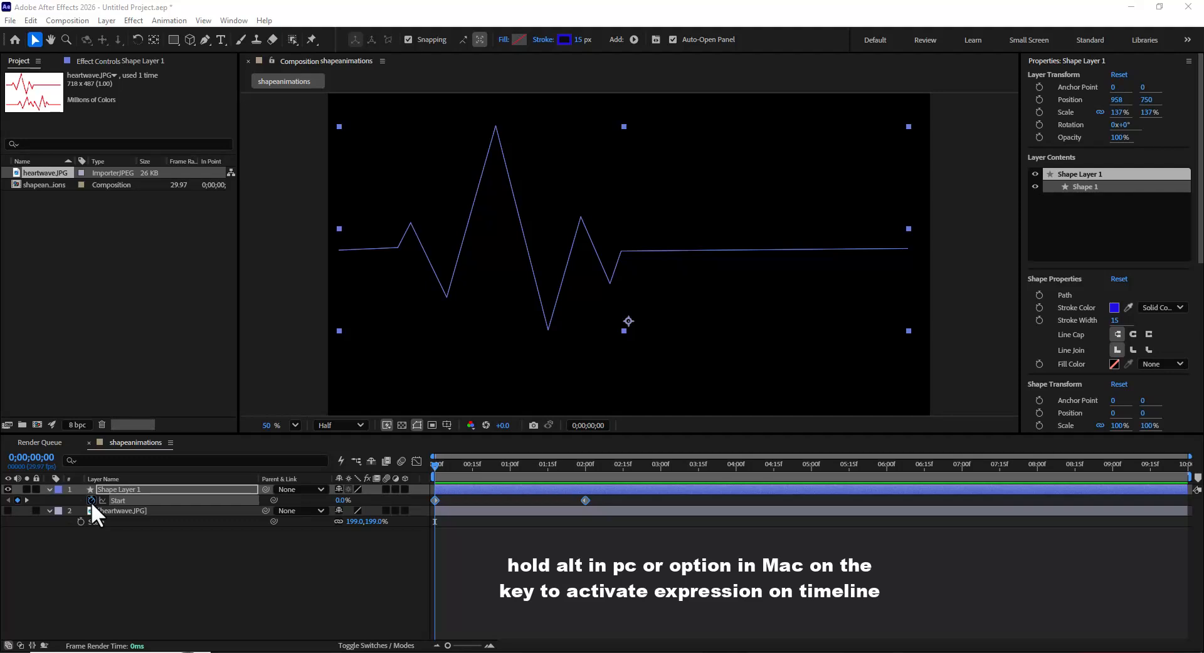
Add the expression loopOut("cycle") to the Trim Paths Start property, replacing the default expression.
alt+click(91, 501)
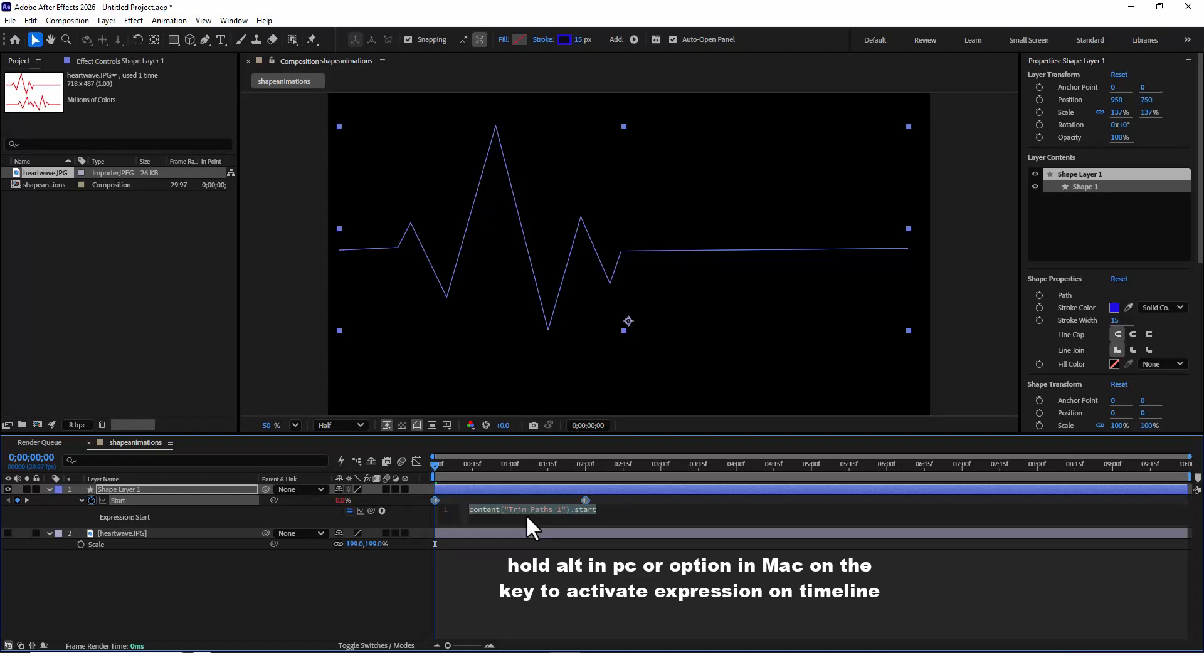
drag(601, 510, 461, 513)
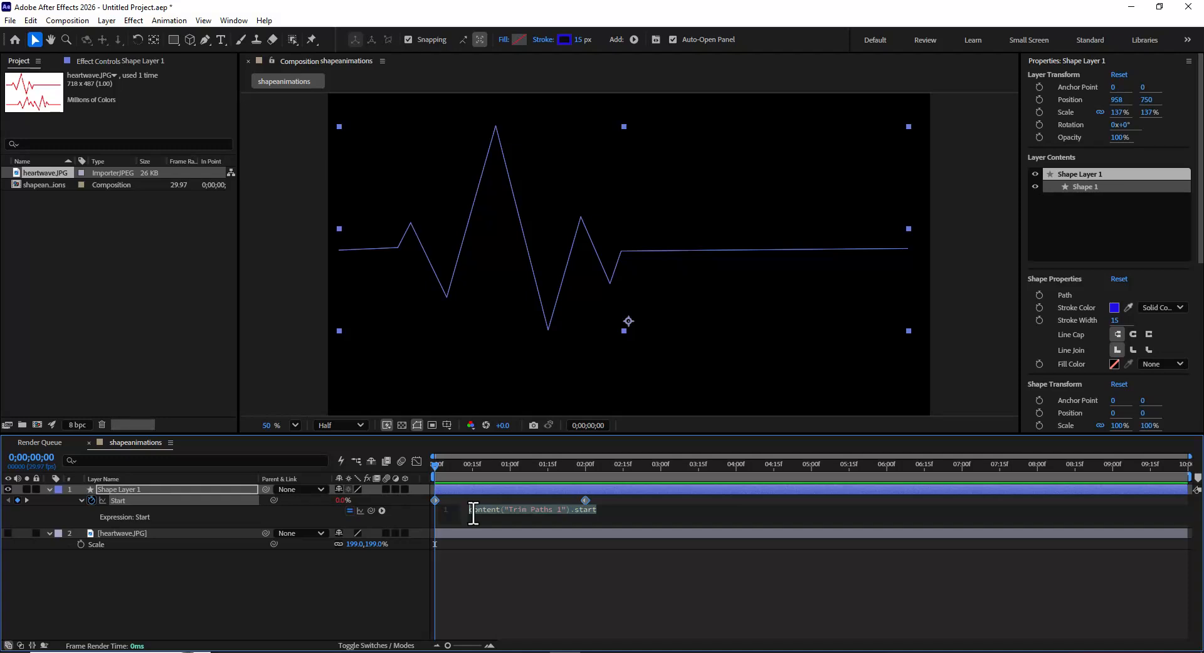
key(BackSpace)
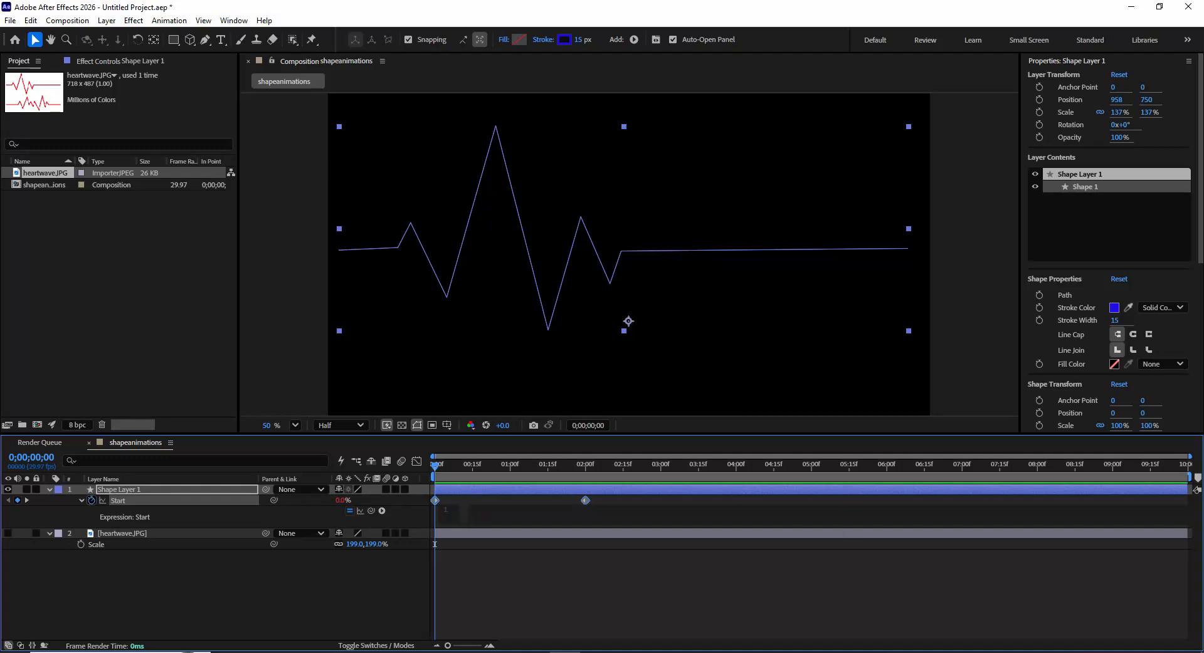
text(loo)
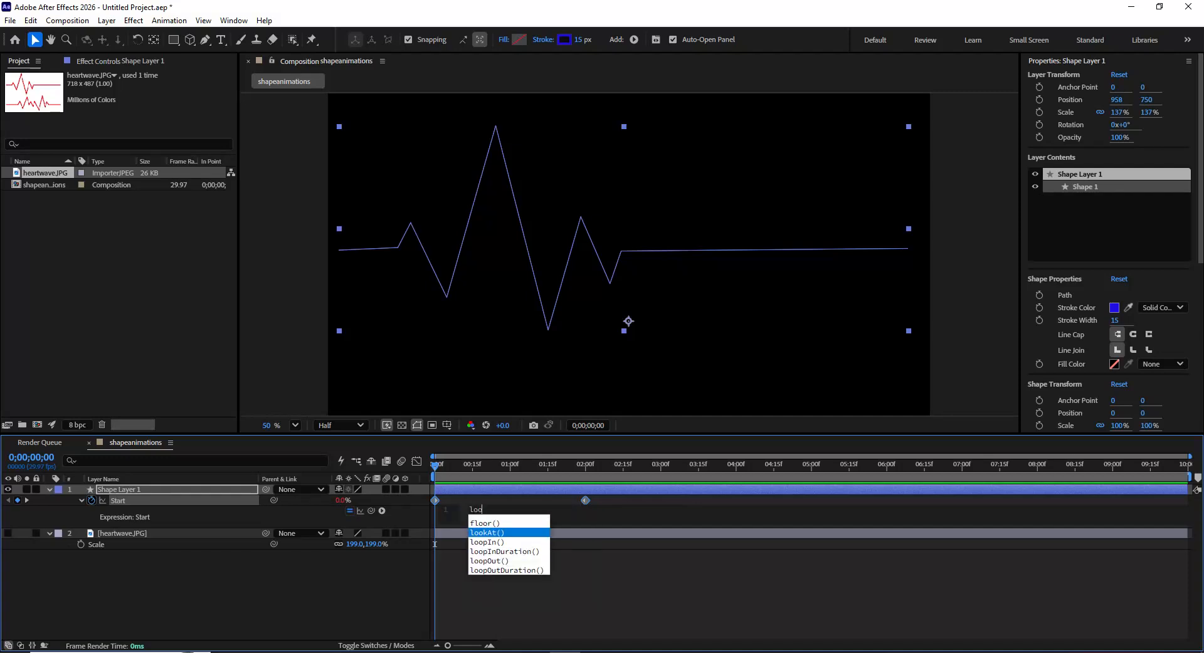
text(p)
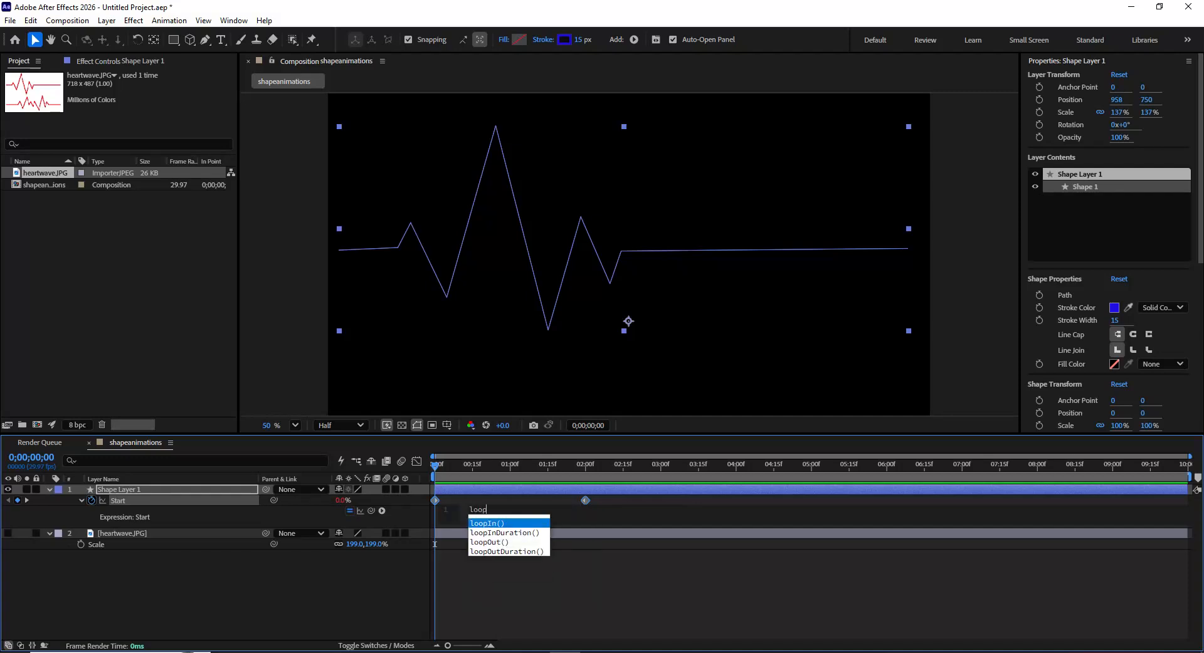
key(Down)
key(Down)
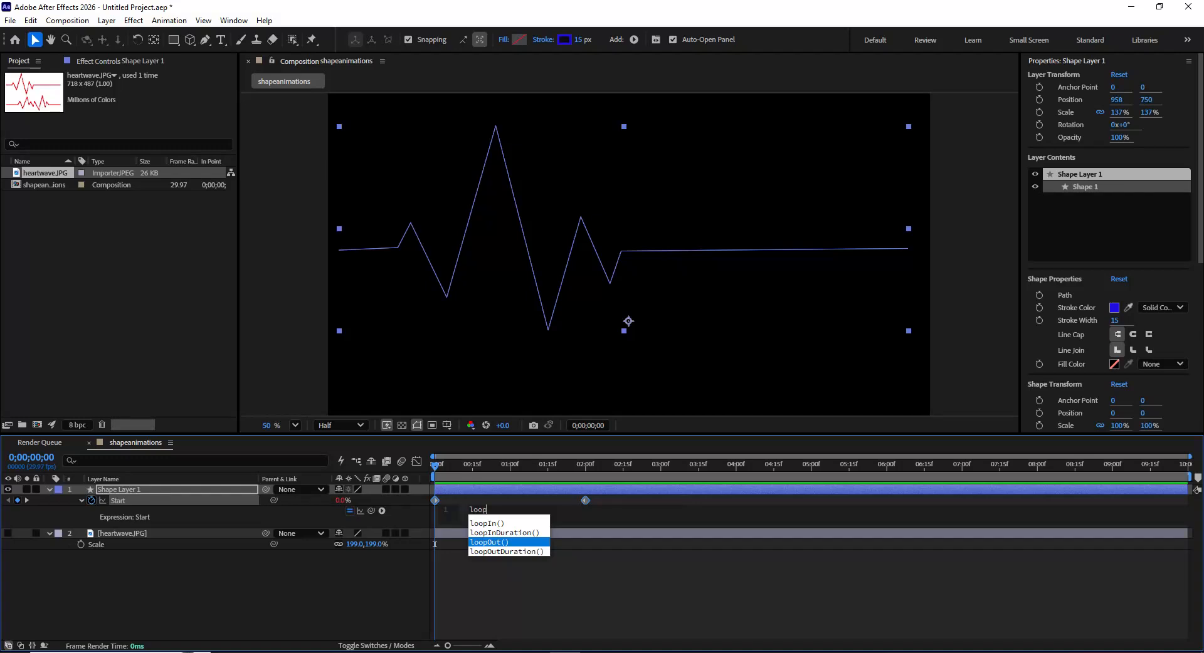
key(Return)
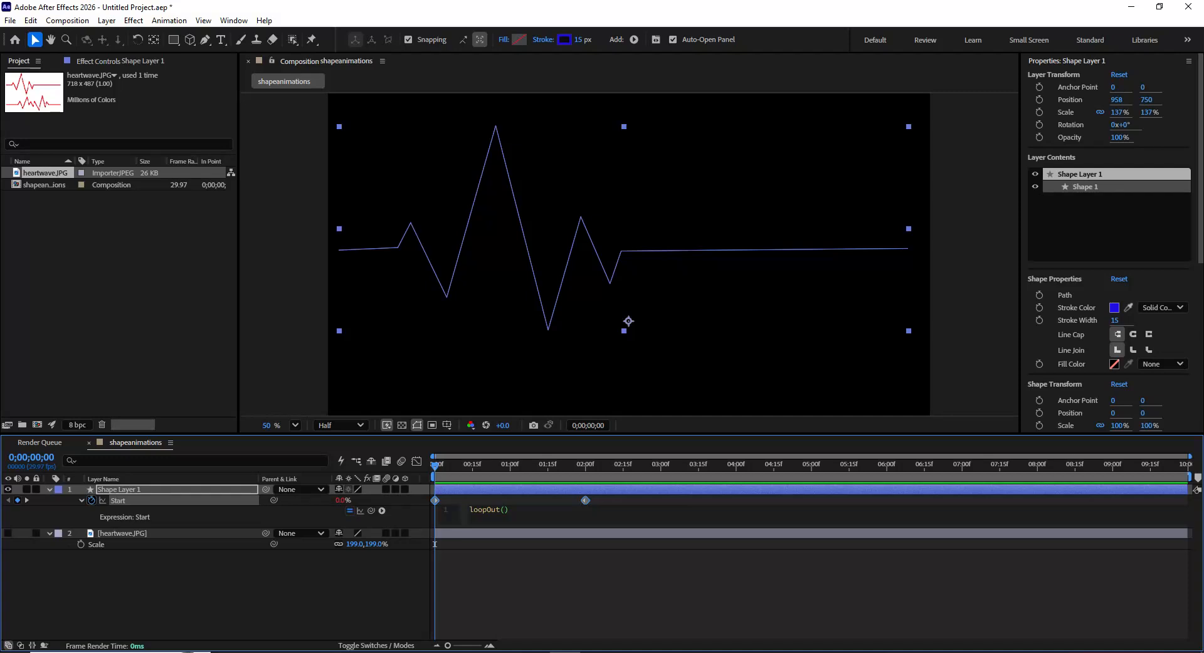
text(")
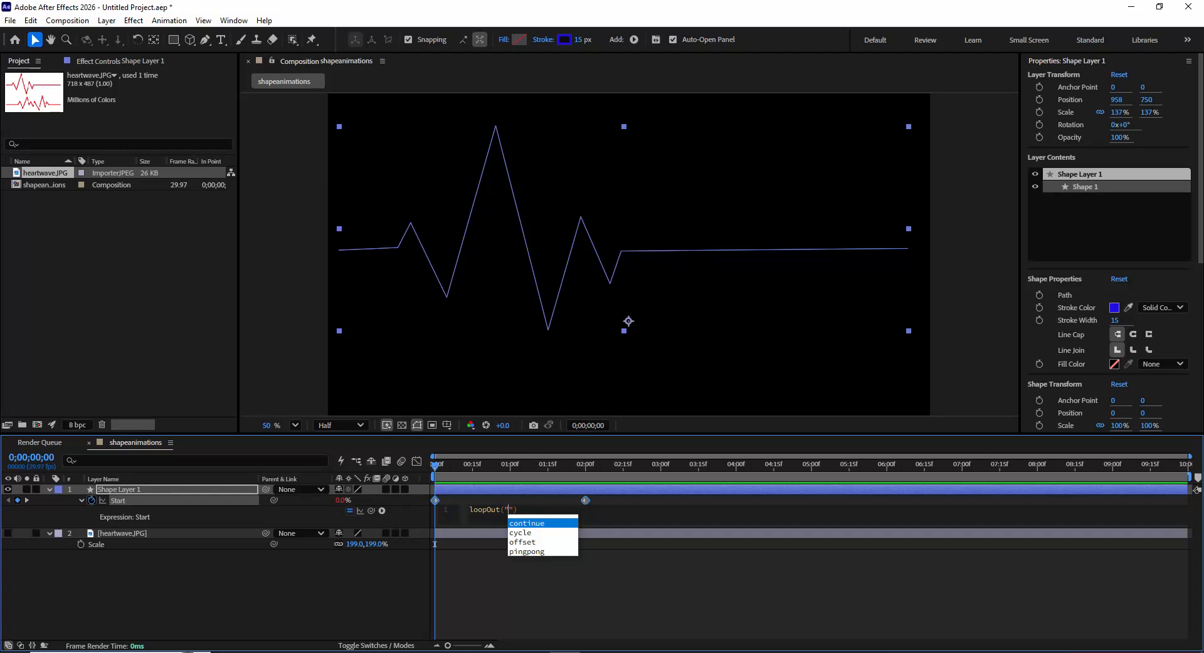
key(Down)
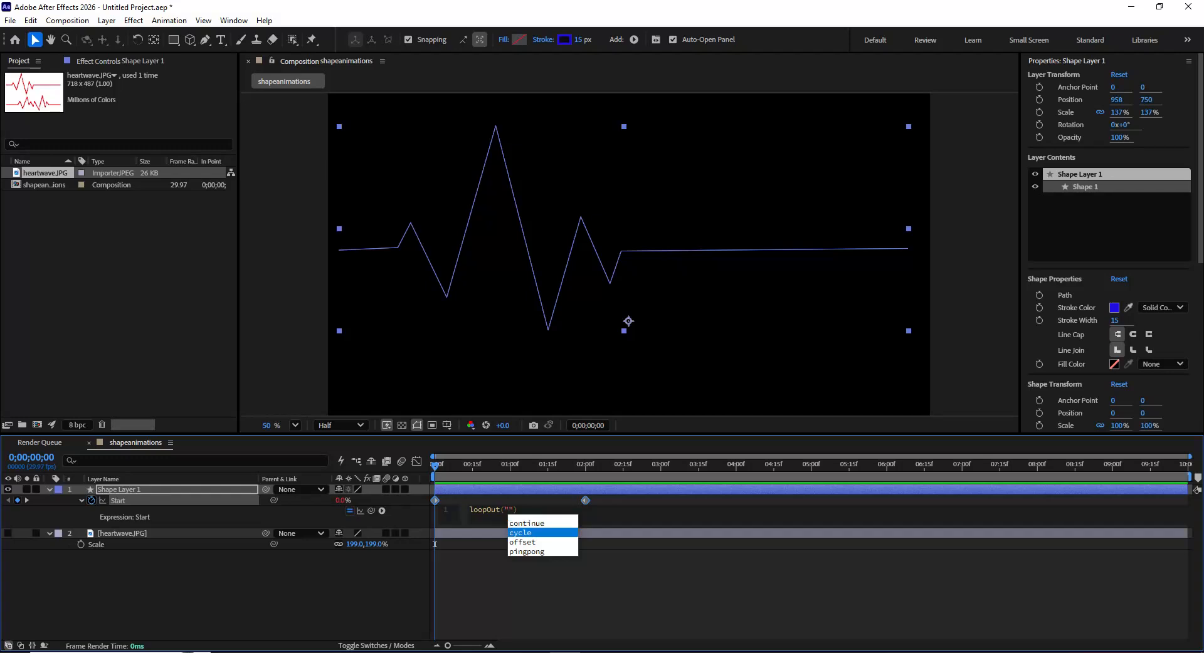
key(Return)
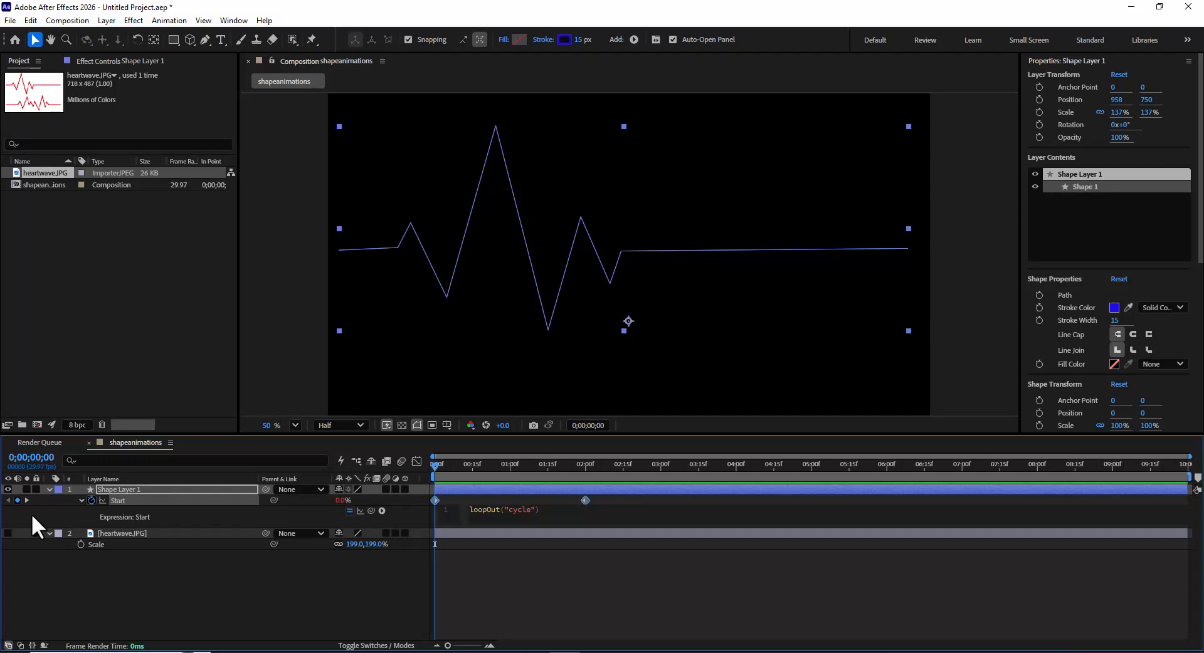
Collapse the heartbeat layer's properties and preview the looping animation from 0 seconds.
click(49, 489)
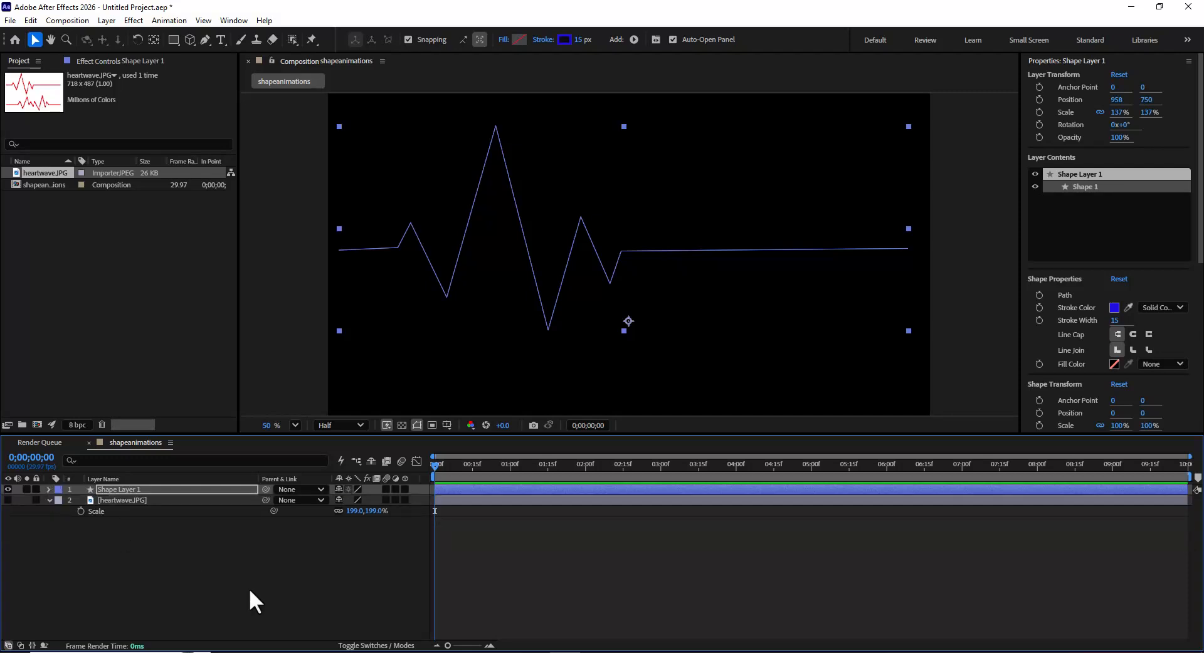
click(250, 588)
key(space)
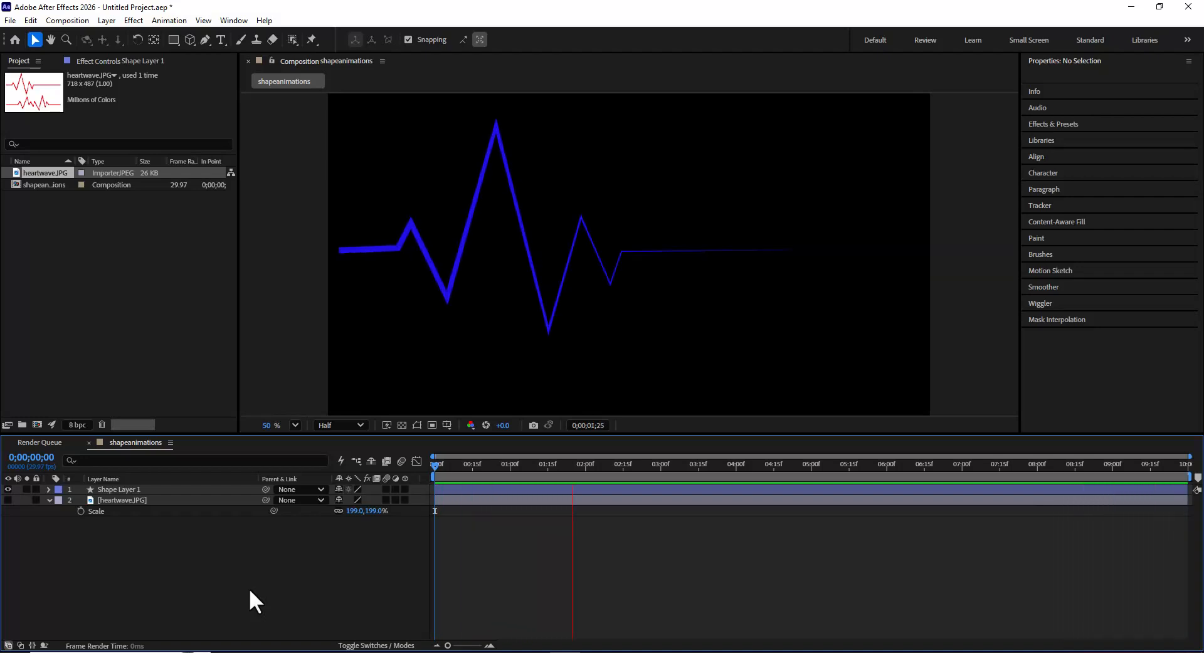
key(space)
click(474, 465)
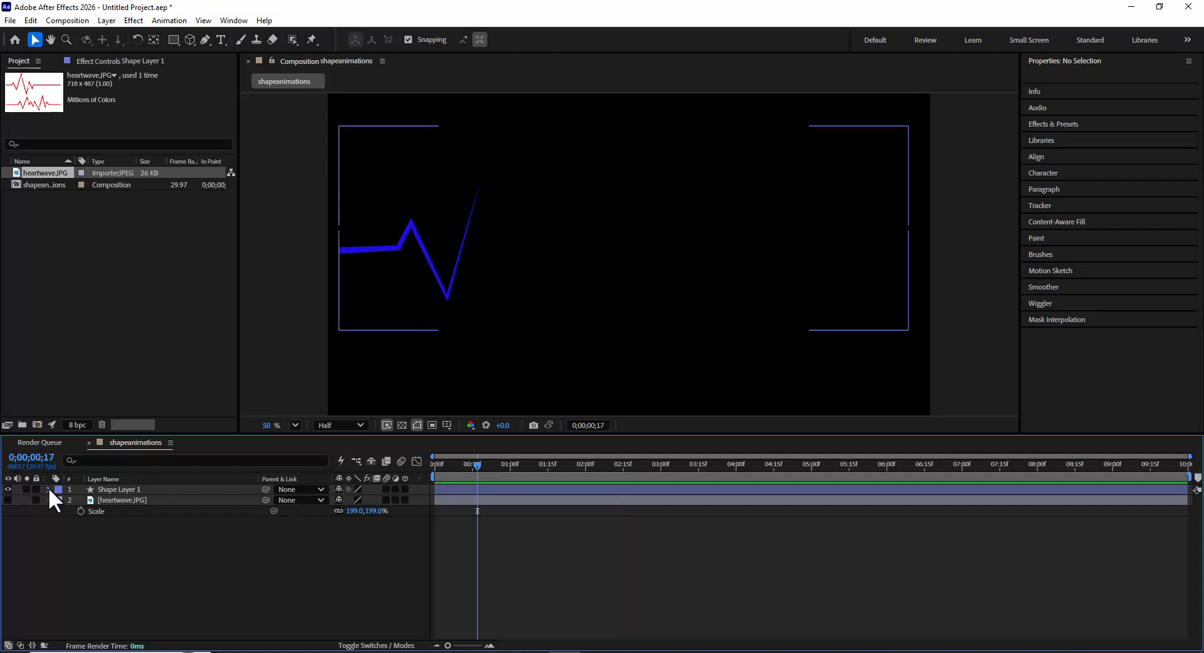
Move the heartbeat's 100% Trim Paths Start keyframe to 1 second and preview the faster loop from the beginning.
click(119, 490)
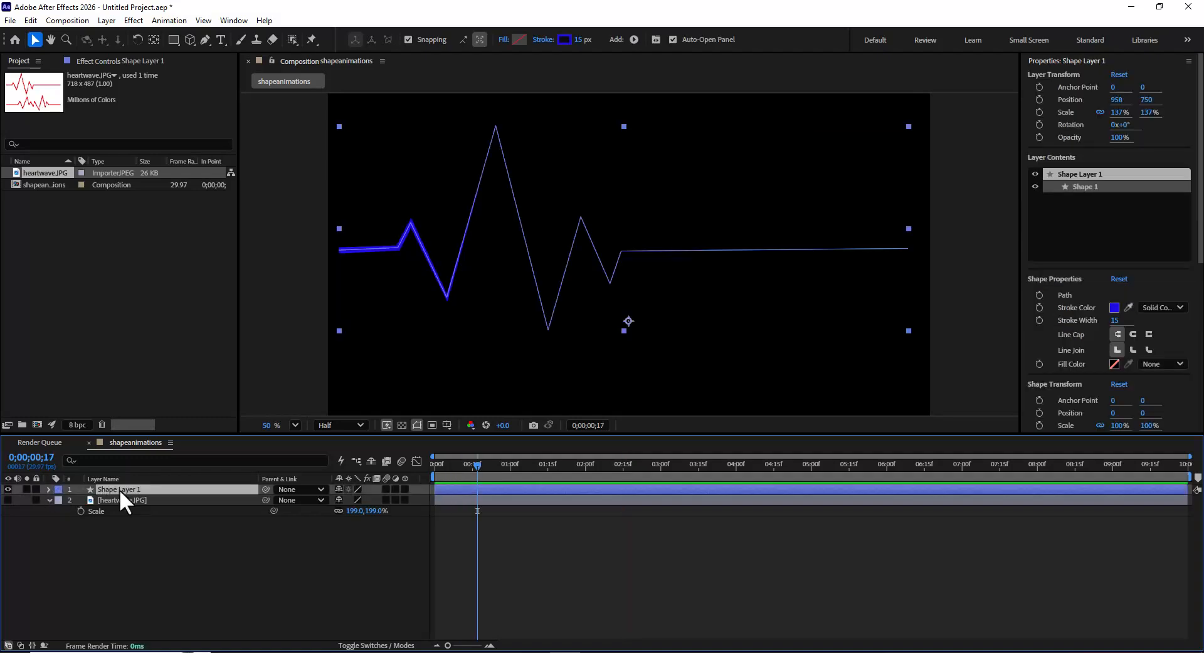
key(u)
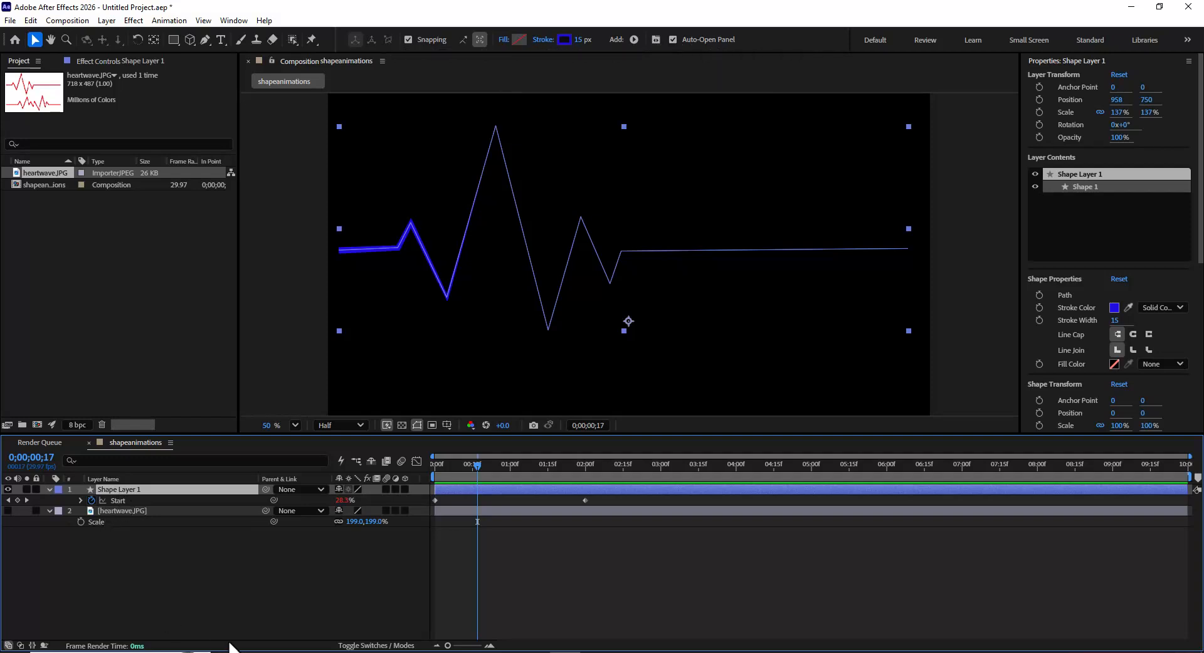
click(585, 501)
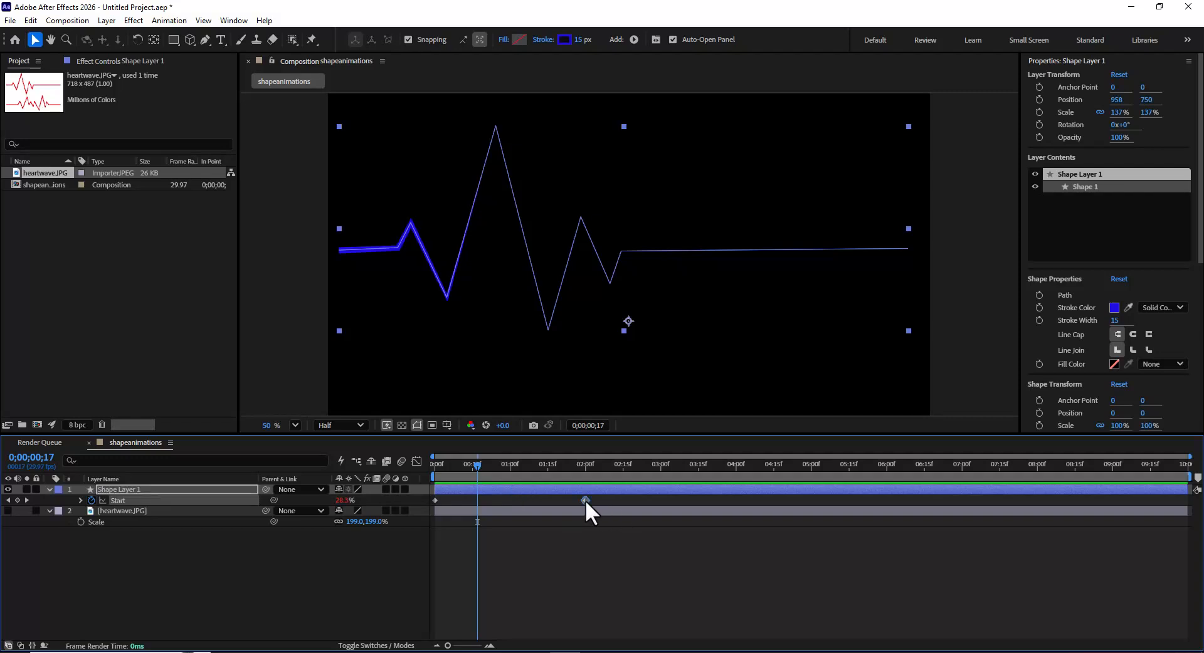
drag(581, 500, 513, 501)
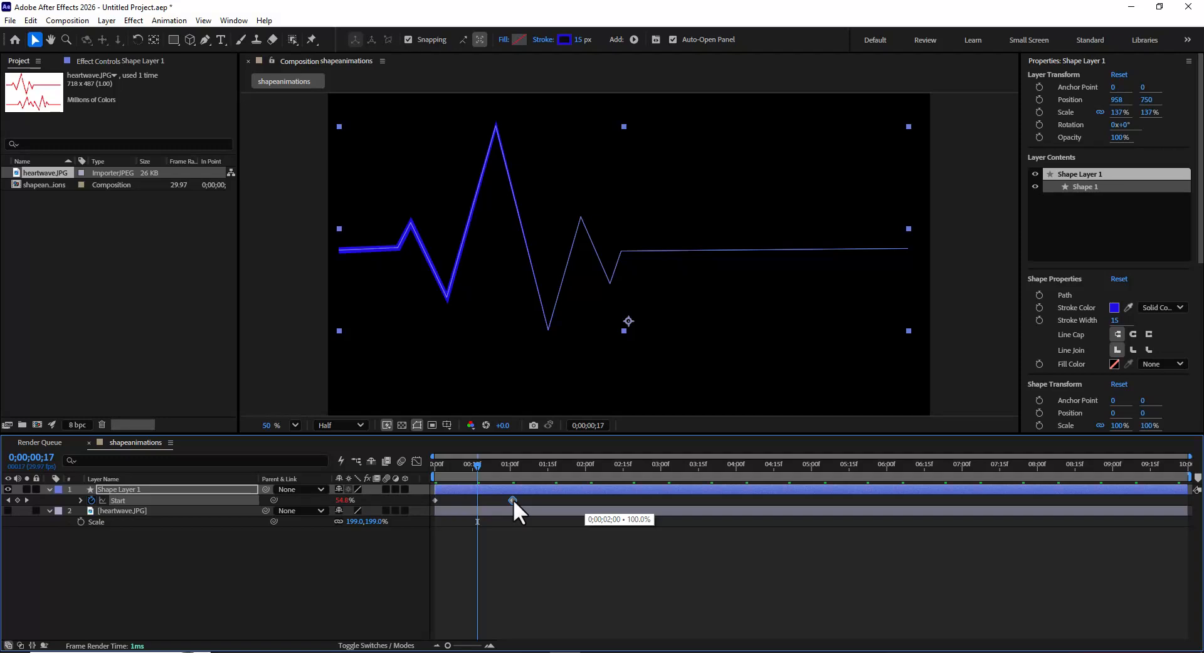
drag(509, 499, 510, 499)
drag(474, 464, 393, 475)
key(space)
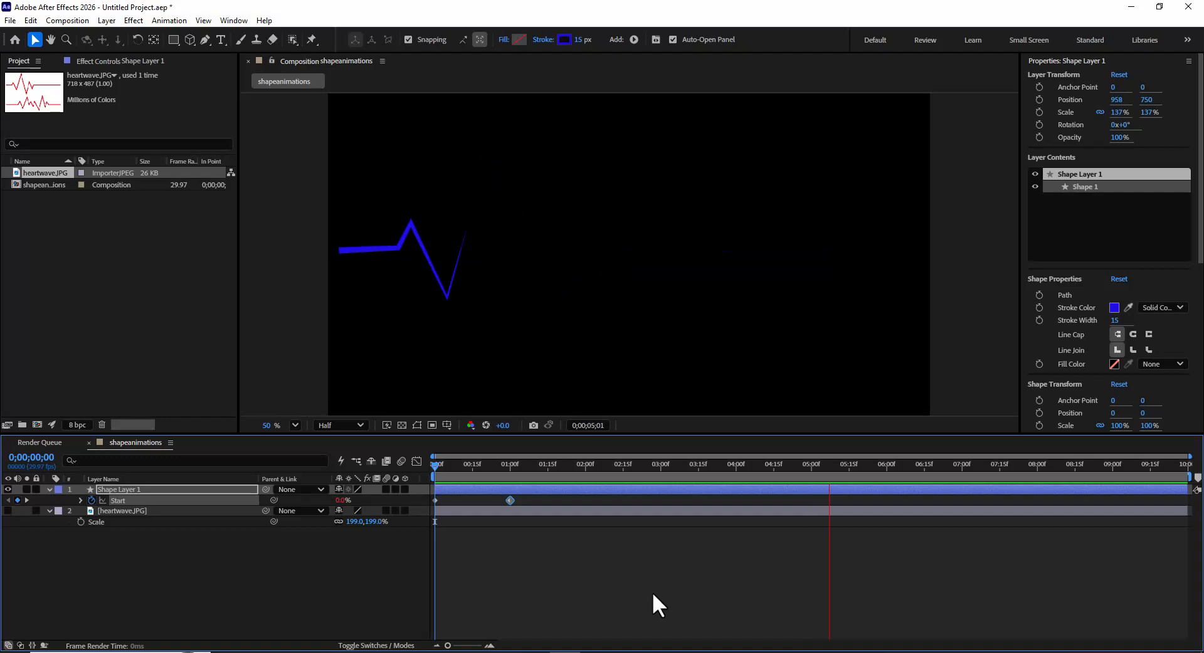
key(space)
Apply Easy Ease to both Trim Paths Start keyframes of the heartbeat and preview the loop.
drag(538, 498, 428, 503)
right_click(509, 497)
mouse_move(607, 489)
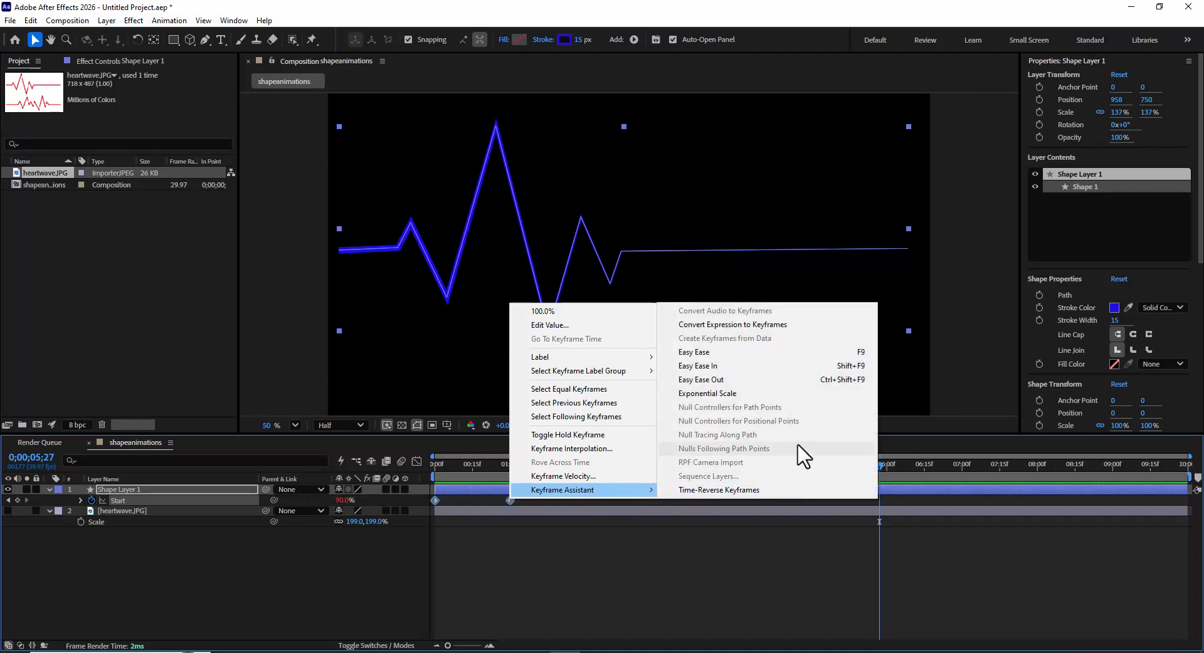
click(726, 356)
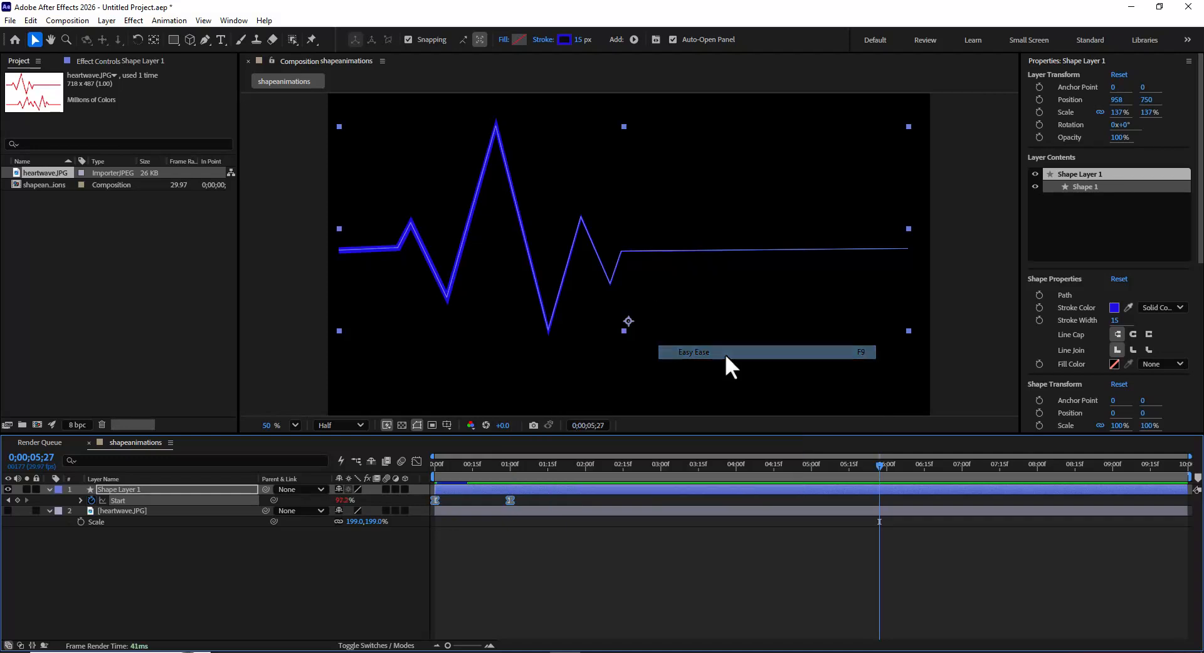
key(space)
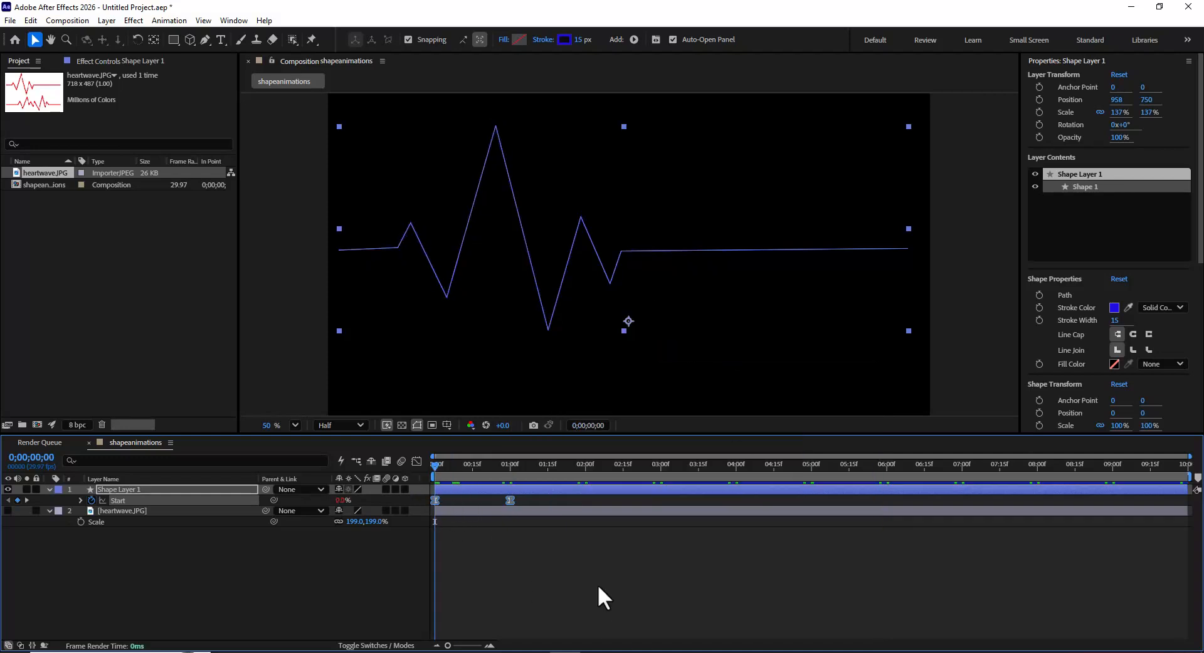
key(space)
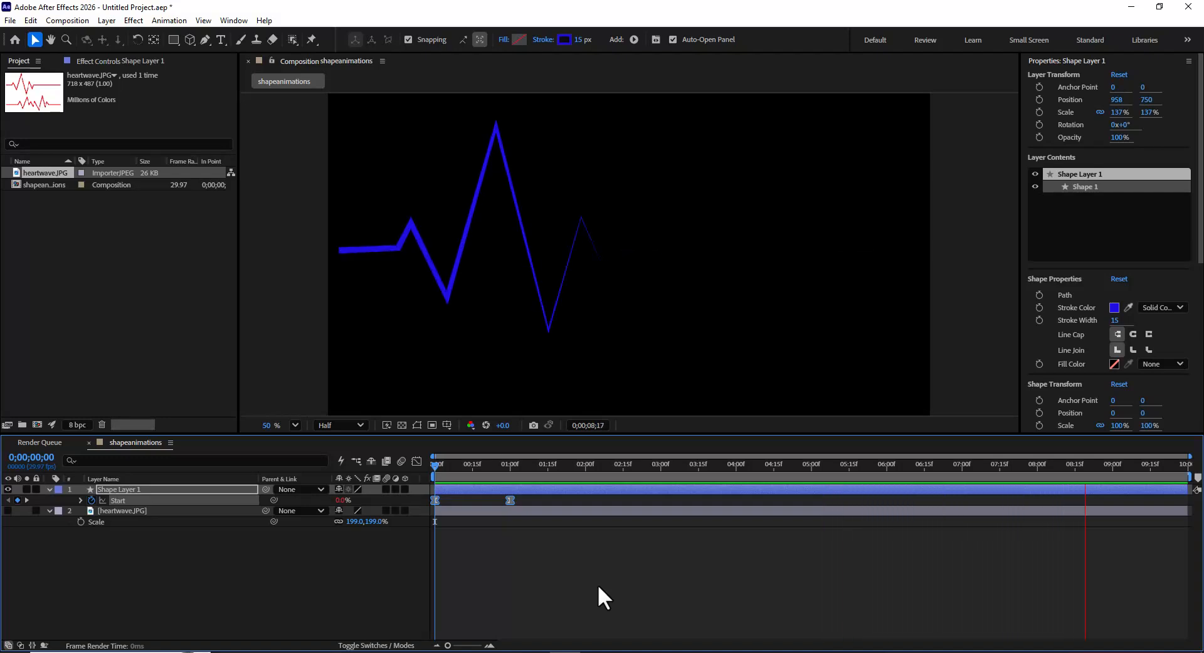
key(space)
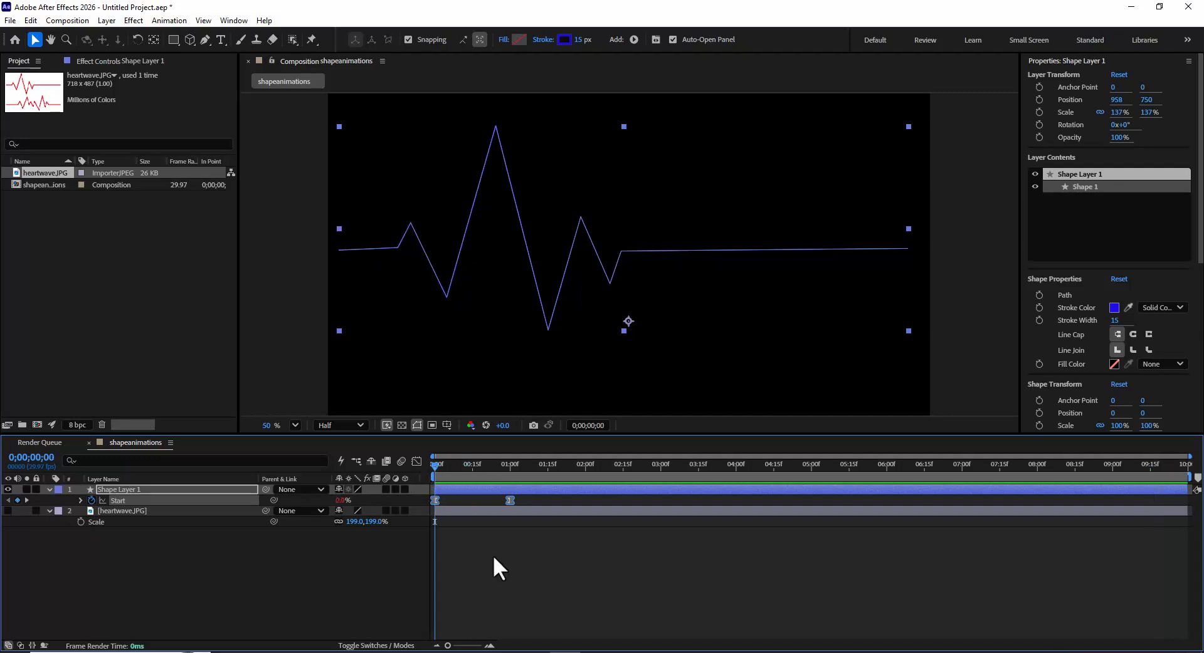
Stretch the Start keyframes' ease handles inward in the speed graph to form a sharp mid-point peak, and preview the animation.
click(415, 461)
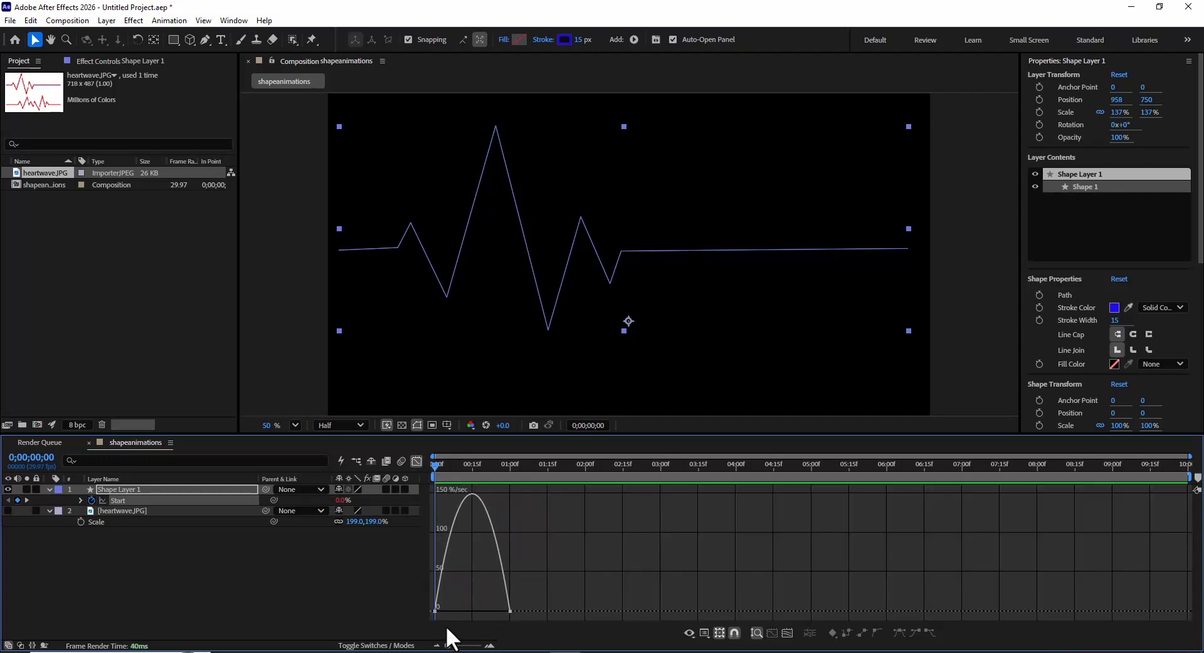
click(435, 612)
mouse_move(447, 612)
mouse_down()
mouse_move(495, 607)
mouse_move(469, 609)
mouse_up()
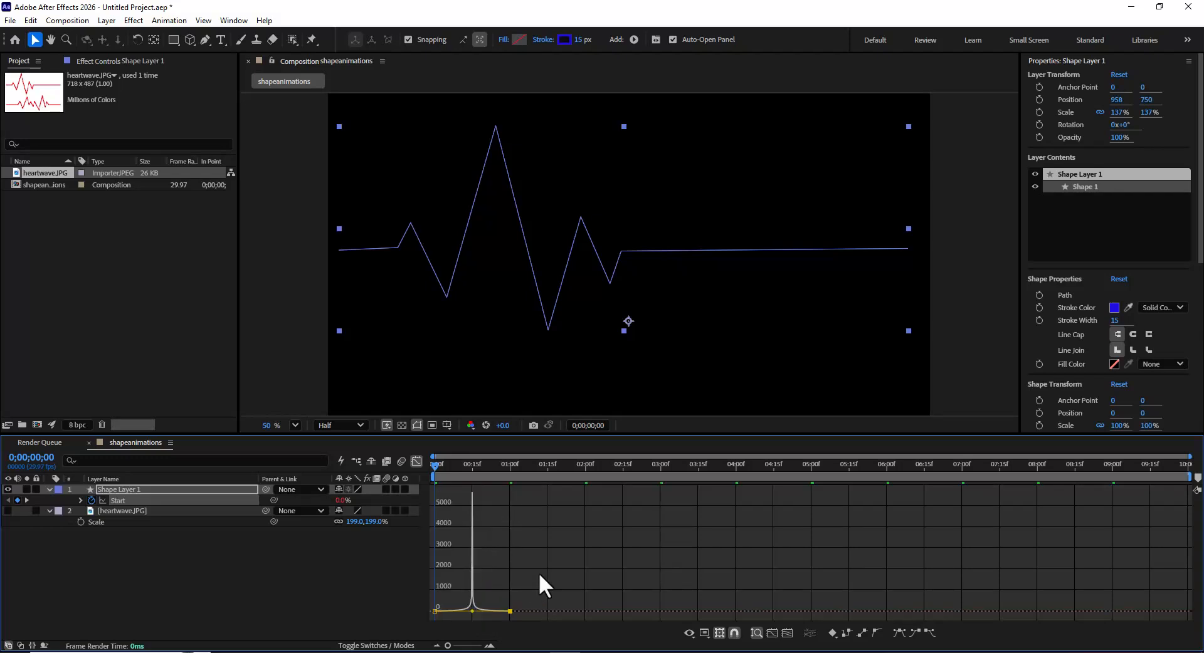
click(415, 460)
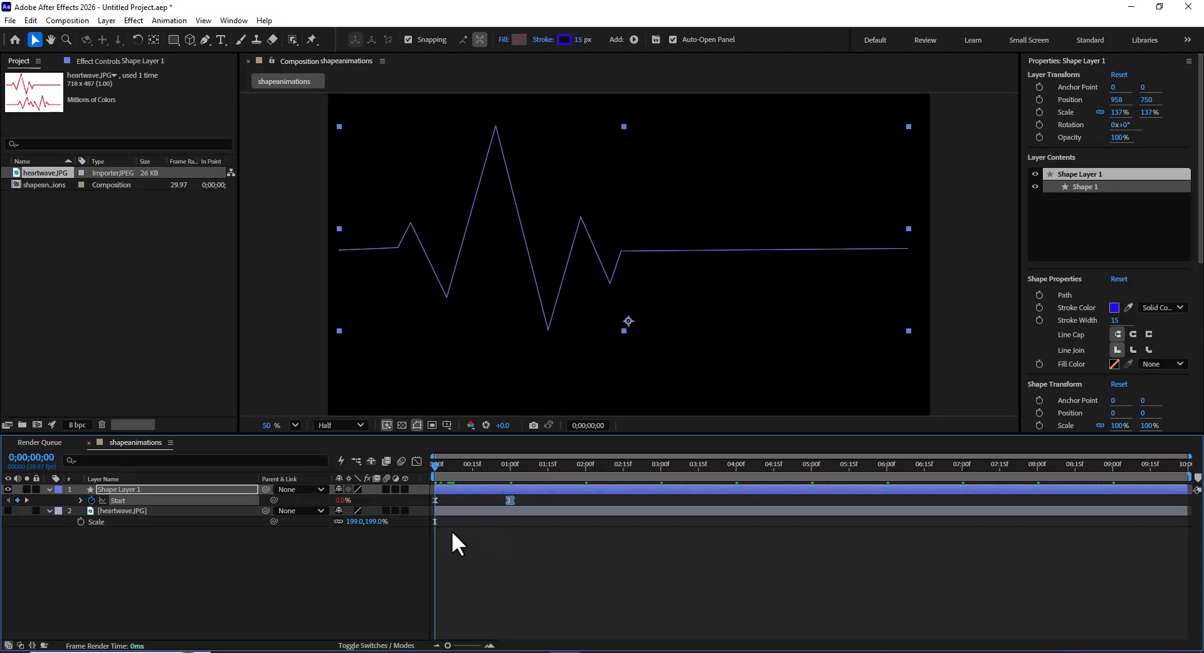
key(space)
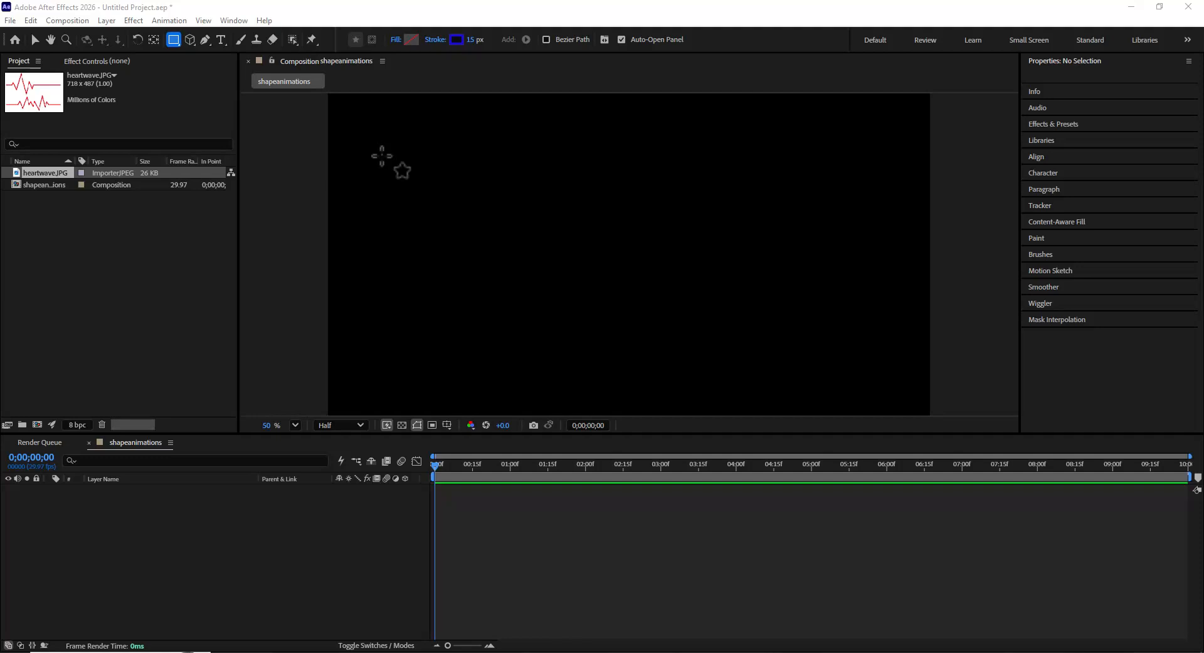
Draw a circle about 700 px in diameter near the middle of the empty composition with the Ellipse Tool.
click(173, 39)
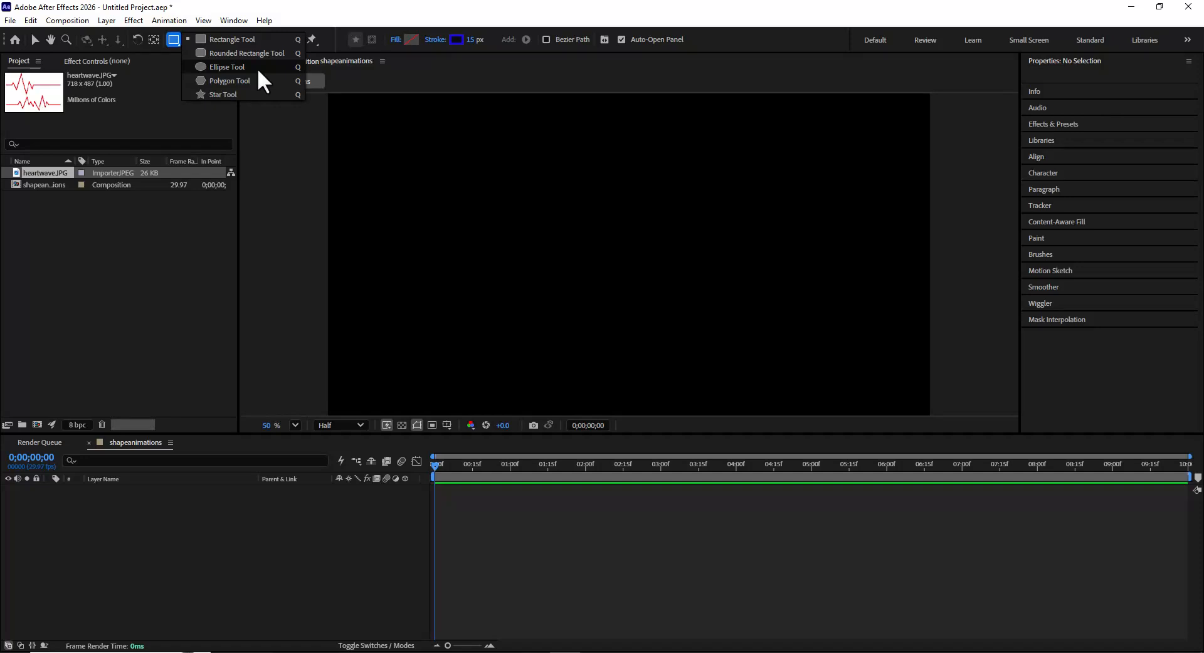
click(258, 68)
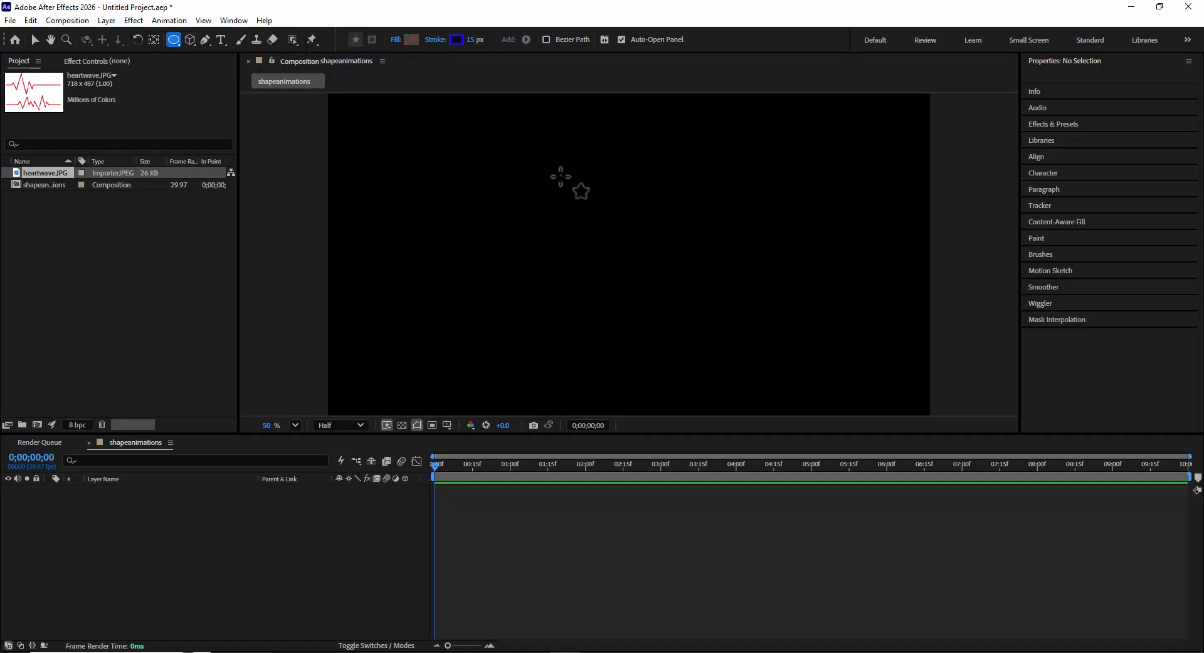
drag(533, 157, 738, 376)
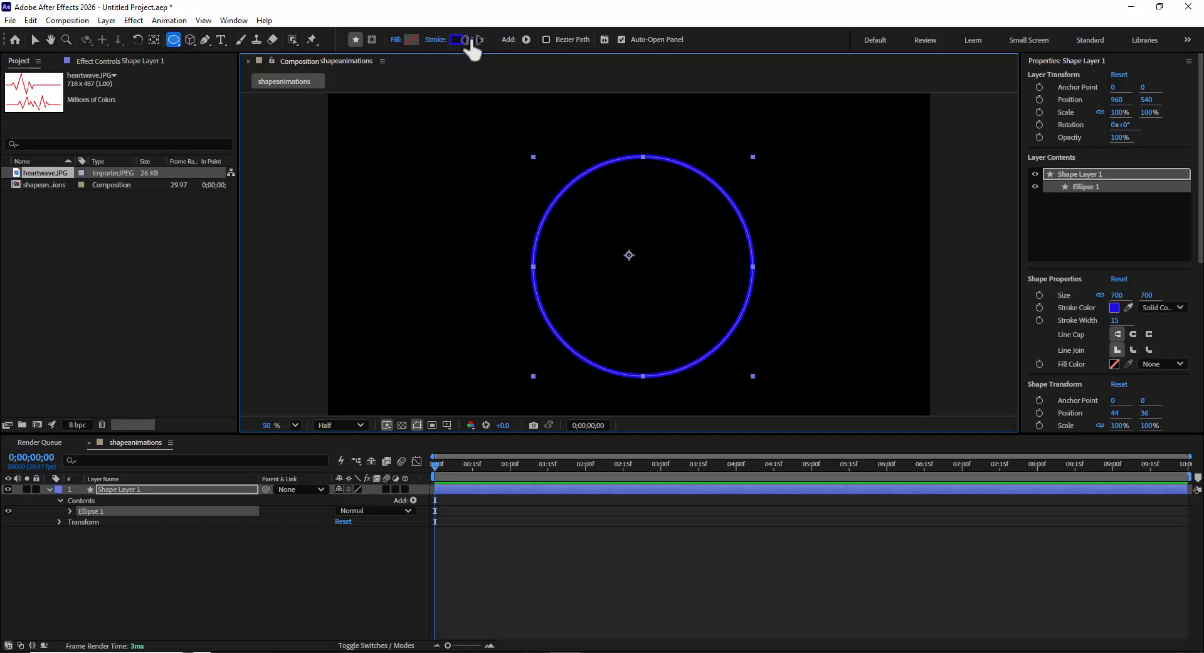
Give the circle a white stroke 80 px wide, keeping its fill at None.
drag(470, 41, 502, 41)
click(394, 39)
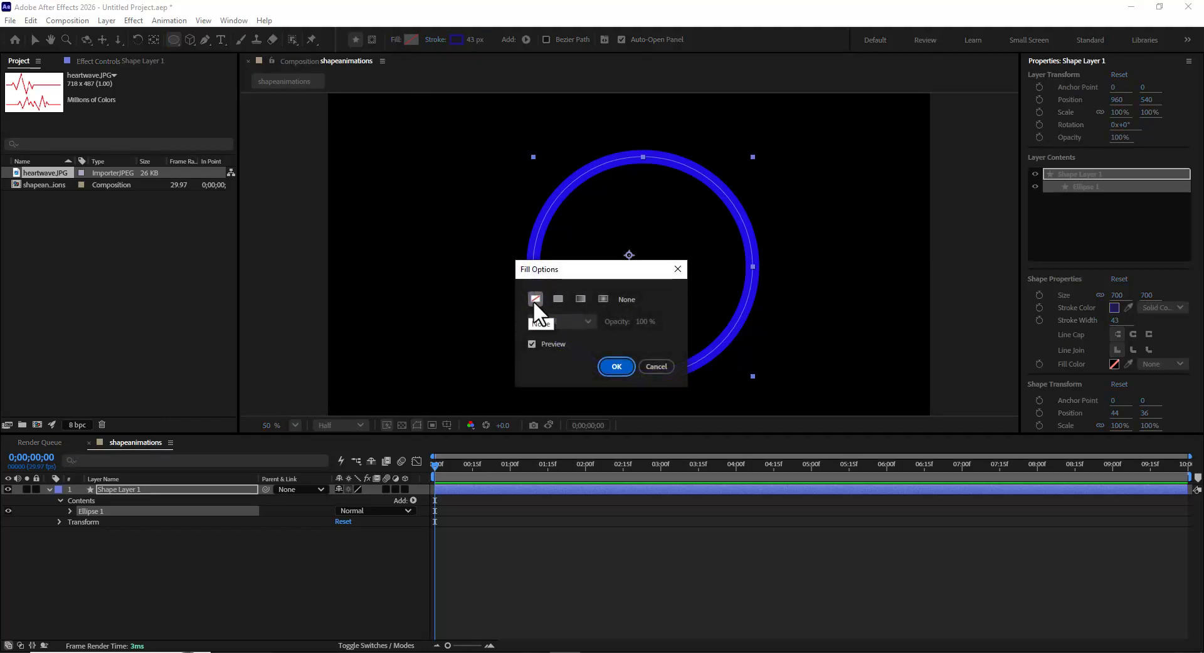
click(656, 366)
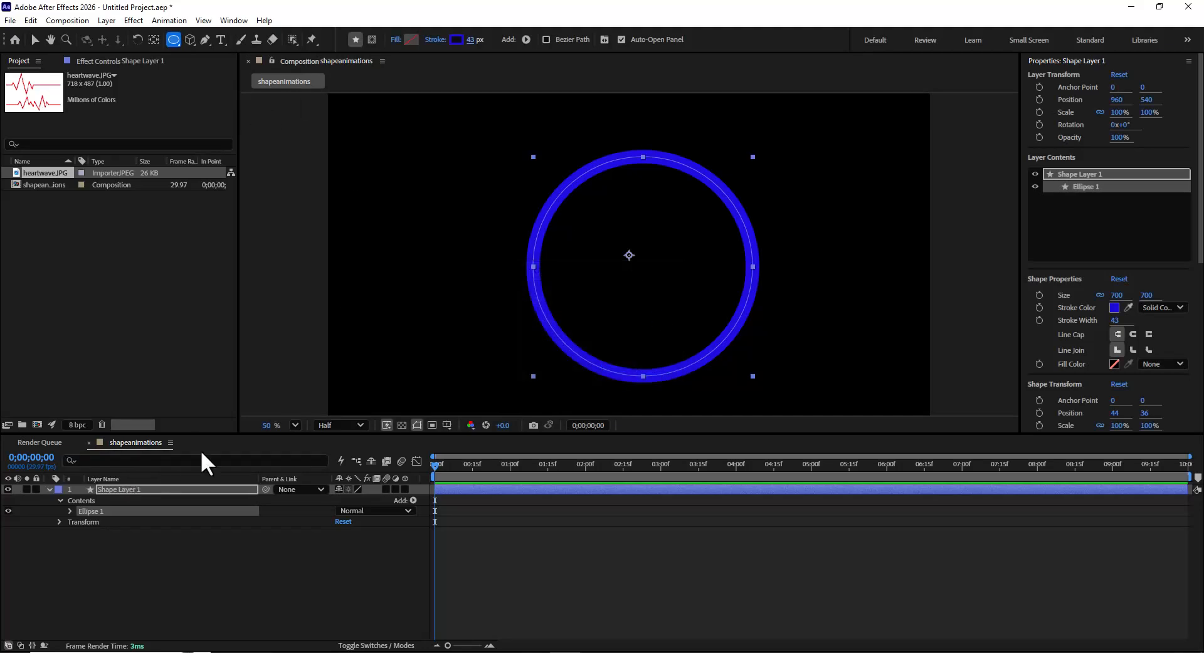
click(454, 40)
drag(522, 270, 371, 213)
click(727, 257)
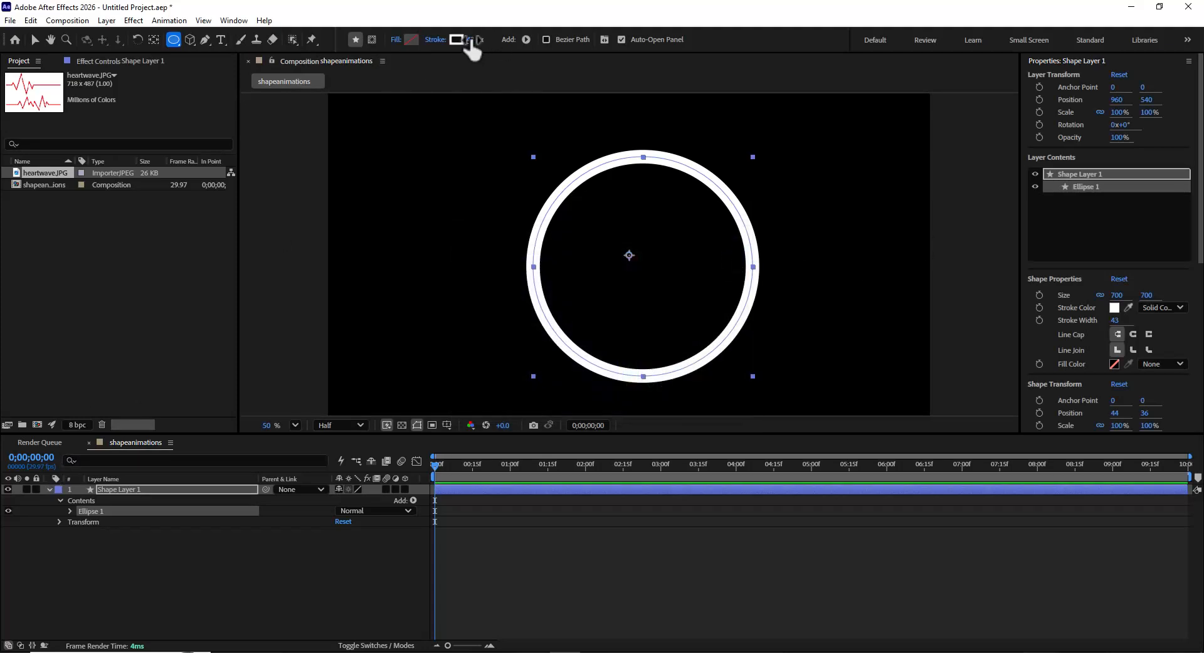
drag(475, 40, 514, 39)
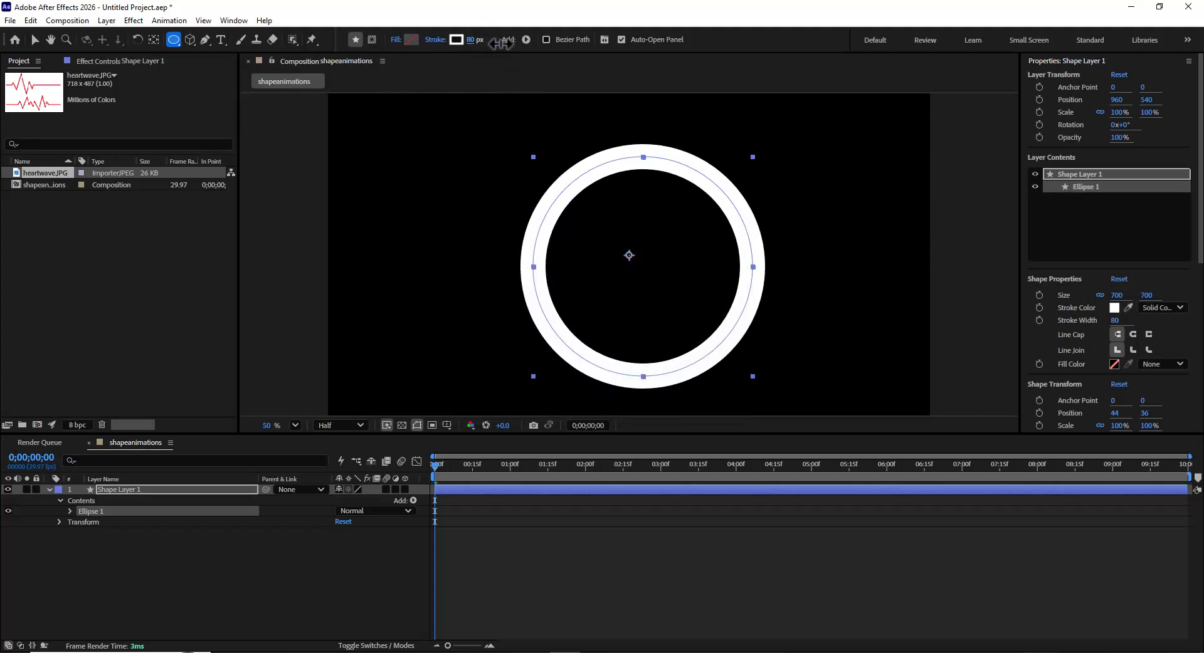
Duplicate the ring's shape layer and scale the duplicate to 57%.
click(49, 490)
click(160, 548)
click(119, 490)
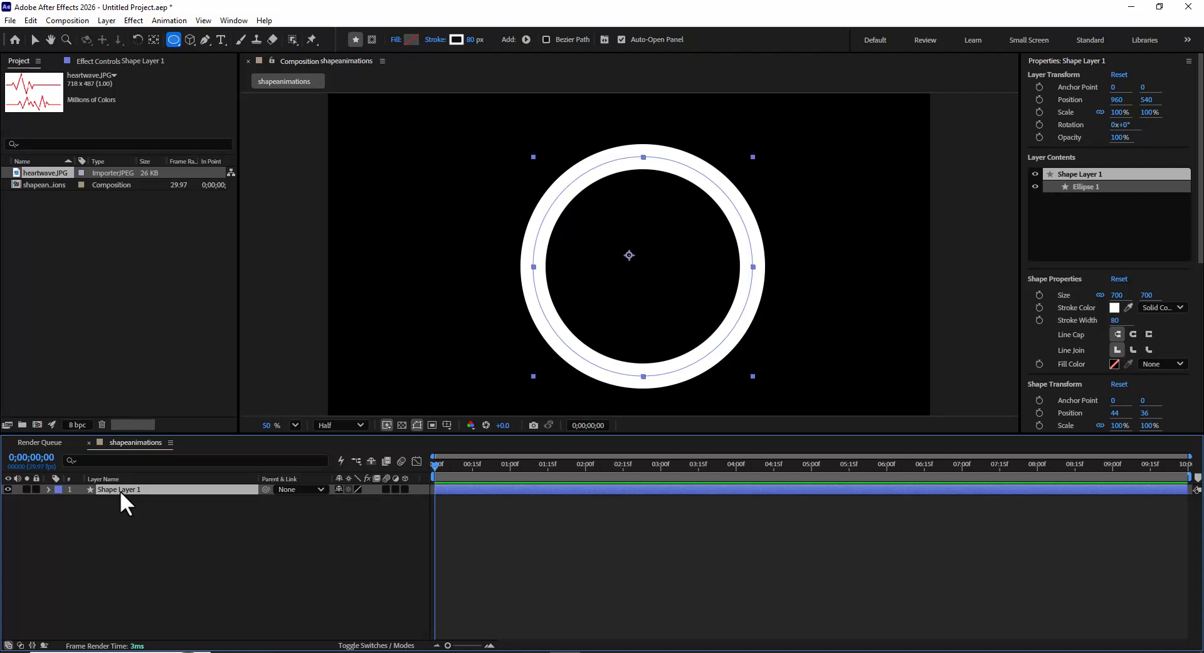
key(ctrl+d)
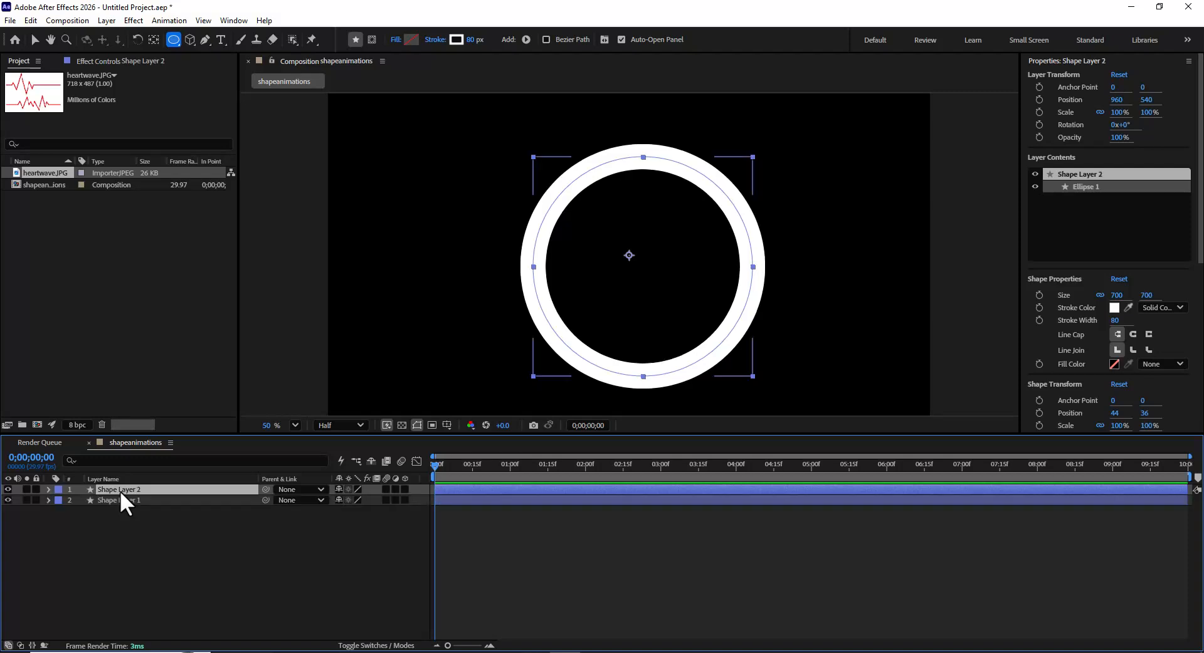
key(s)
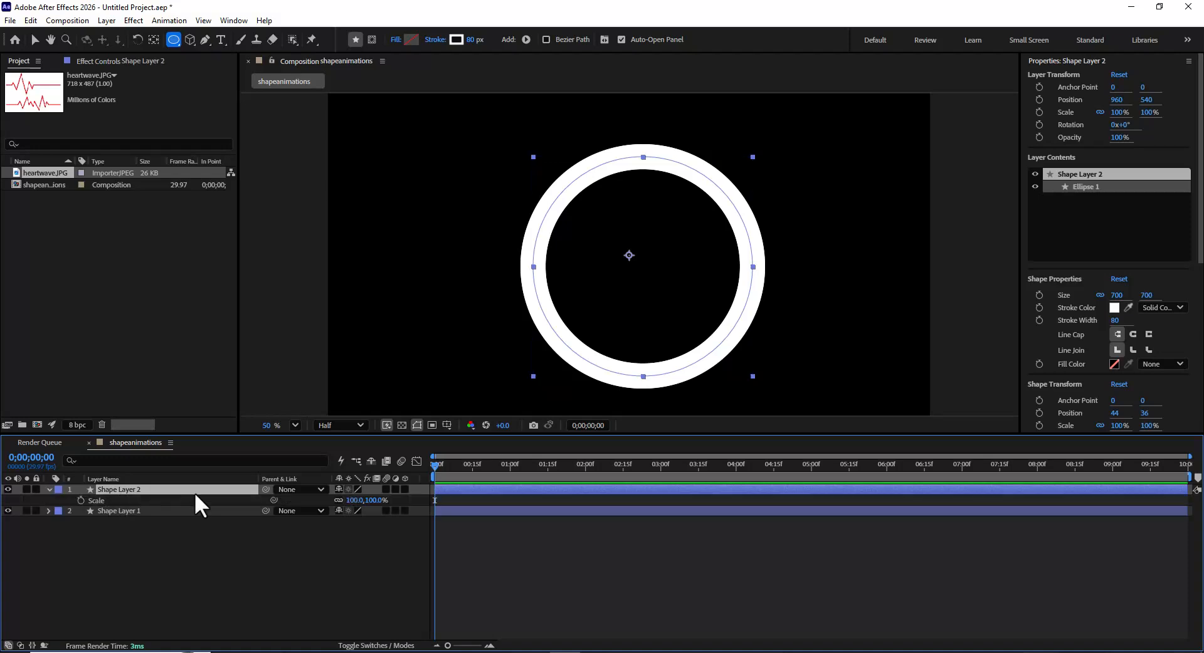
drag(373, 502, 355, 504)
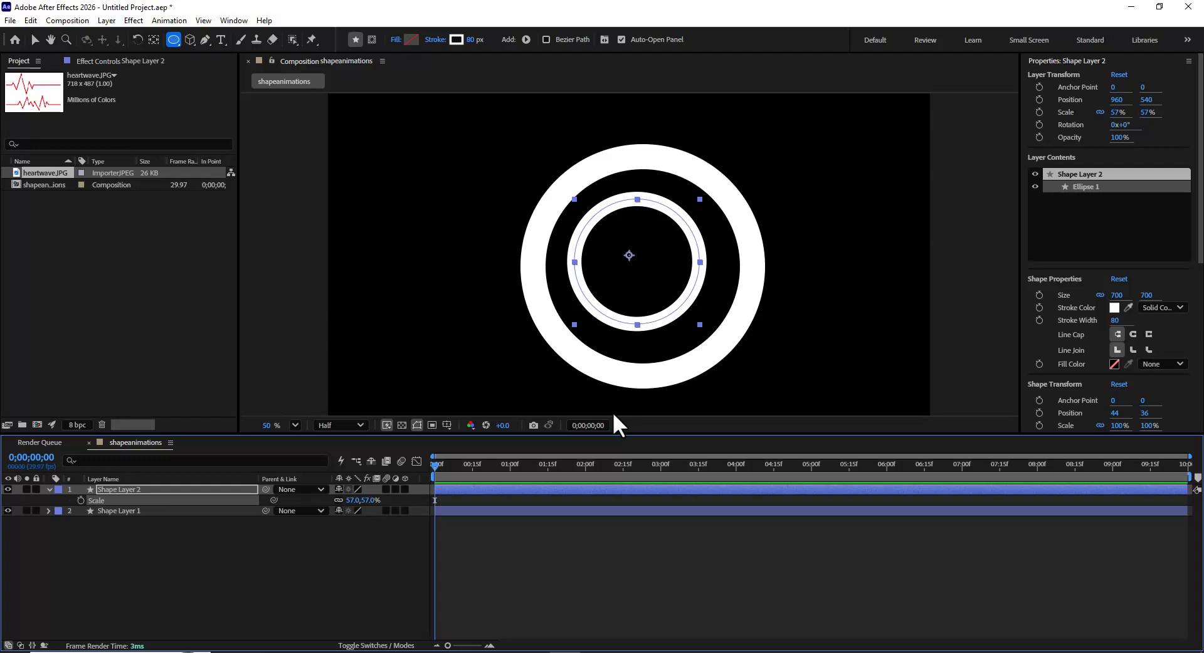
Hide the smaller ring's layer and move the large ring's anchor point to the circle's centre with the Pan Behind Tool.
click(108, 510)
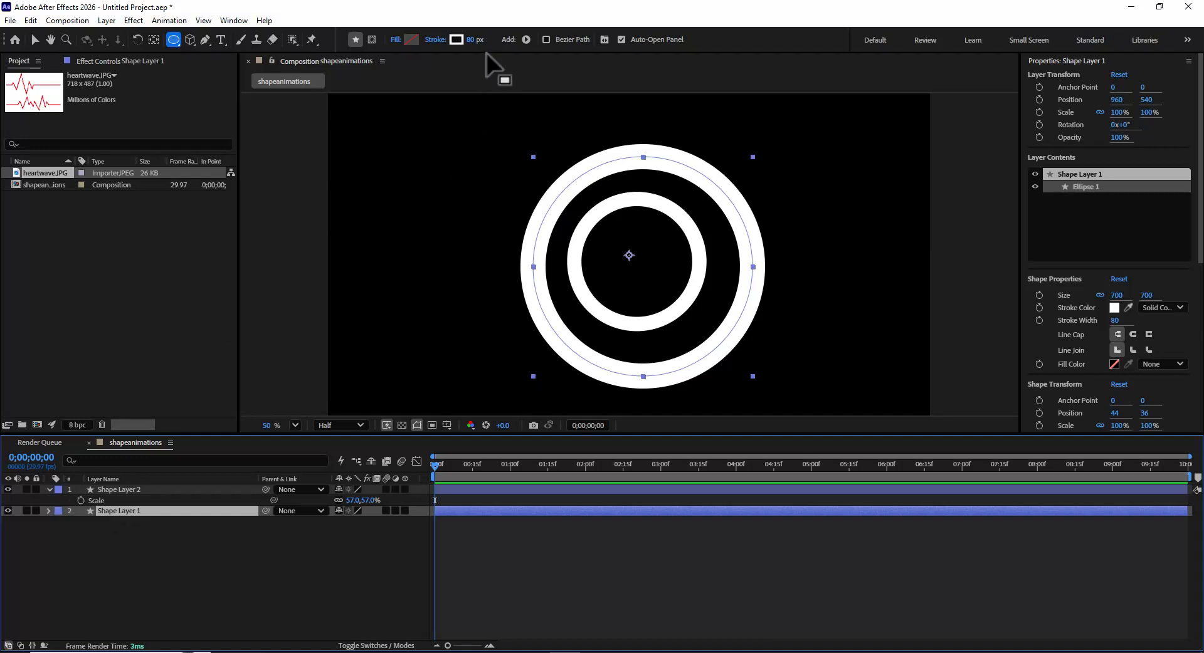
click(7, 489)
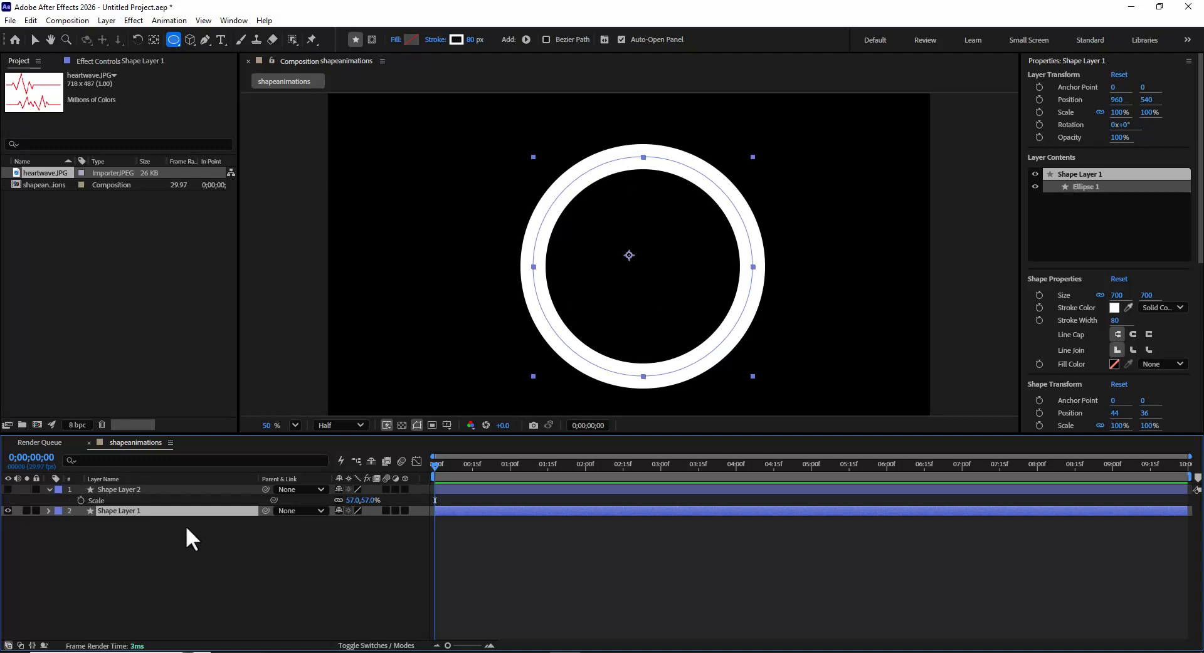
click(158, 518)
click(153, 513)
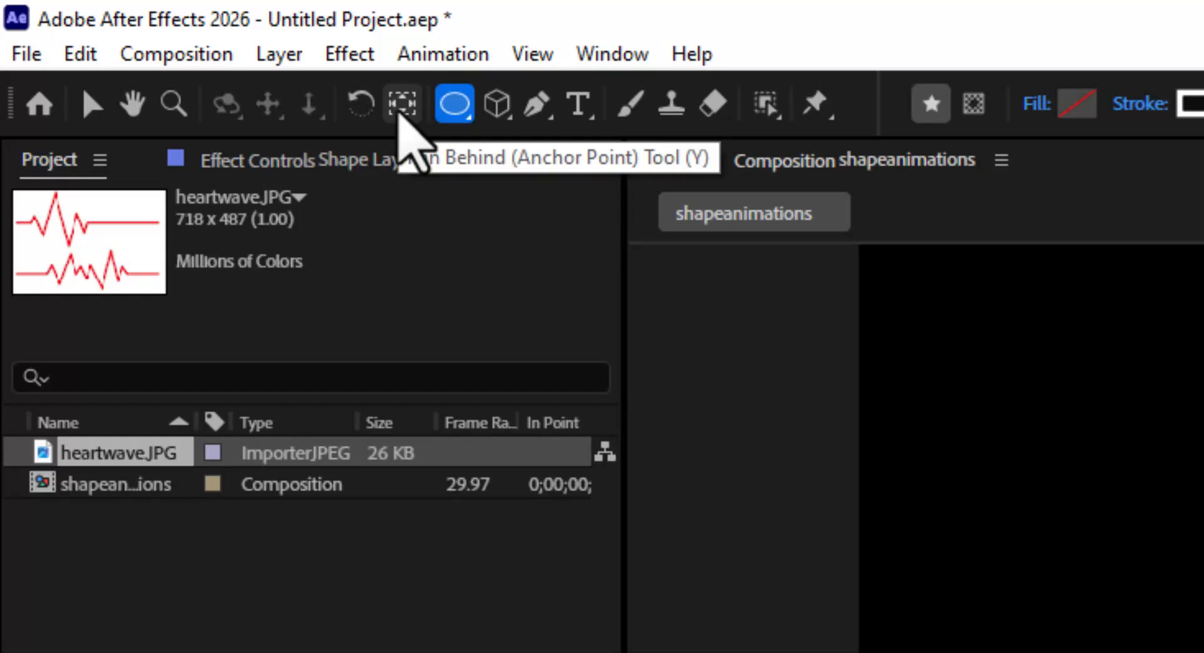
click(401, 105)
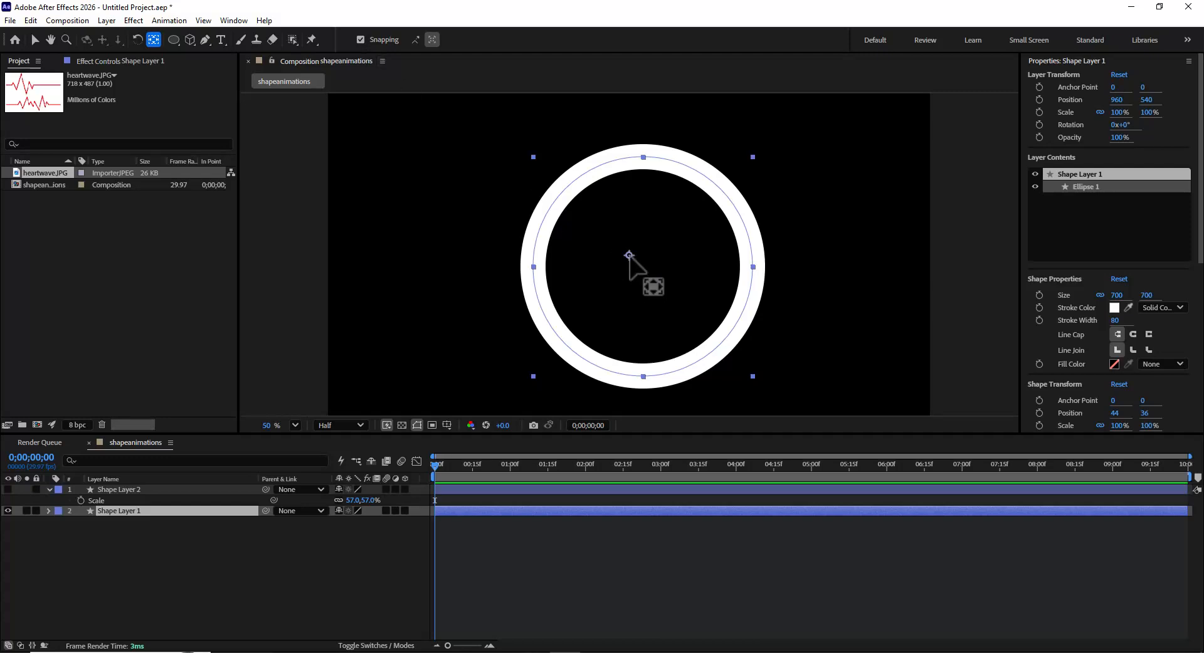
drag(628, 255, 643, 267)
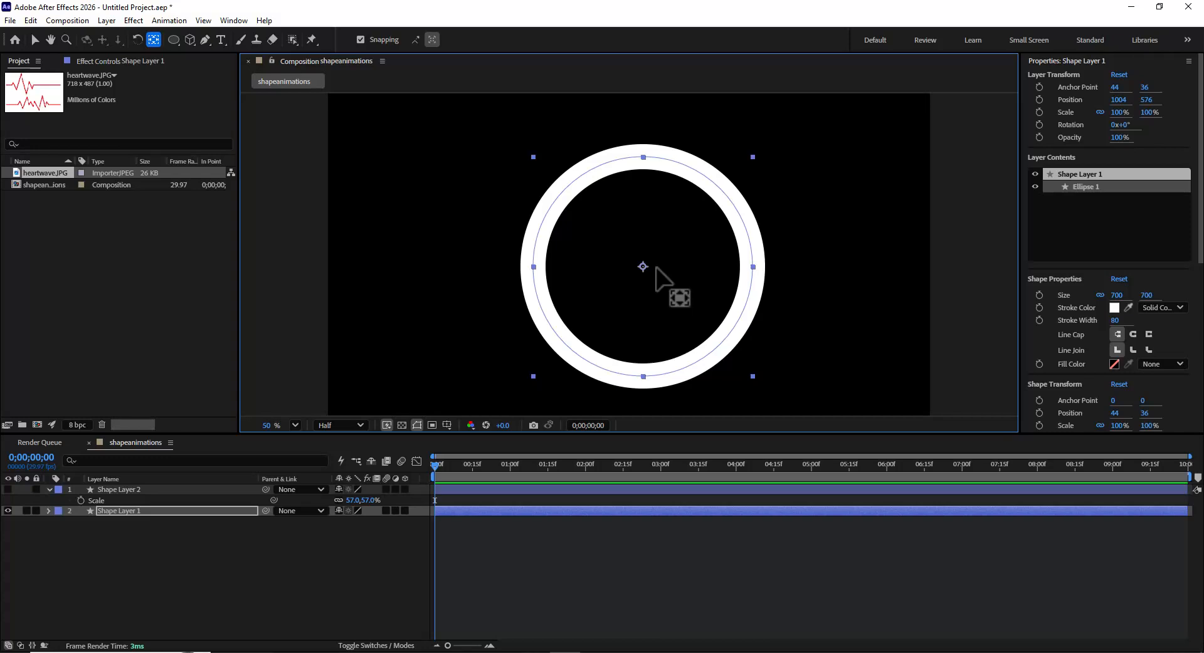
Centre the large ring's layer horizontally and vertically in the composition with the Align commands.
click(191, 524)
click(158, 511)
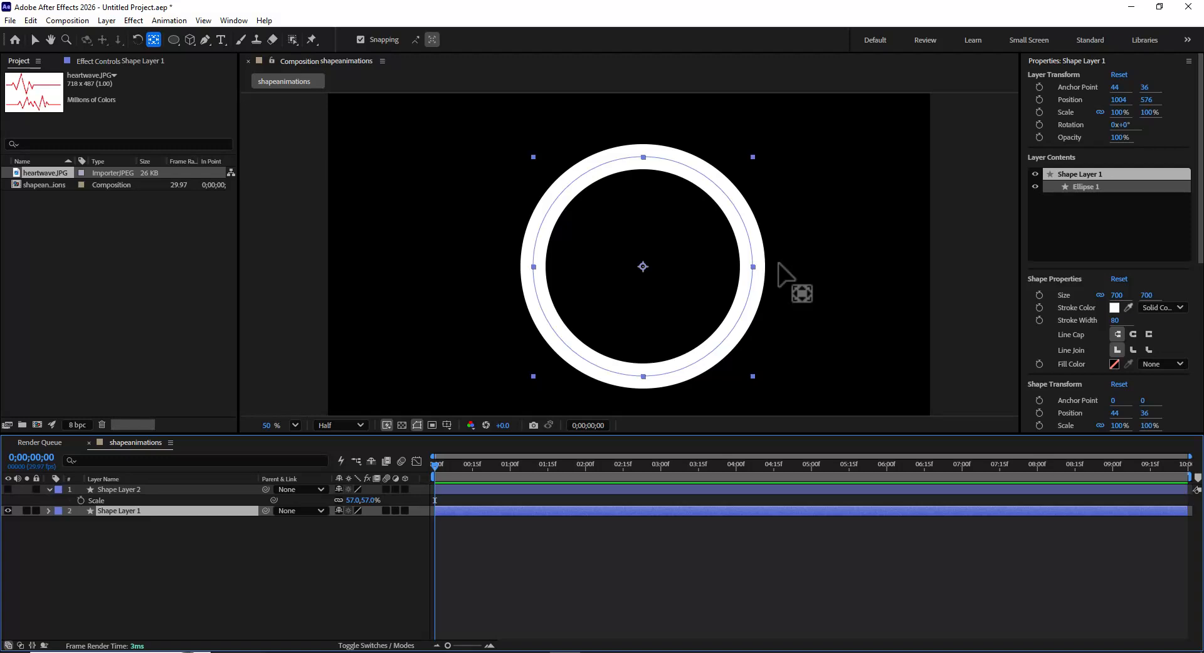
drag(1201, 98, 1202, 253)
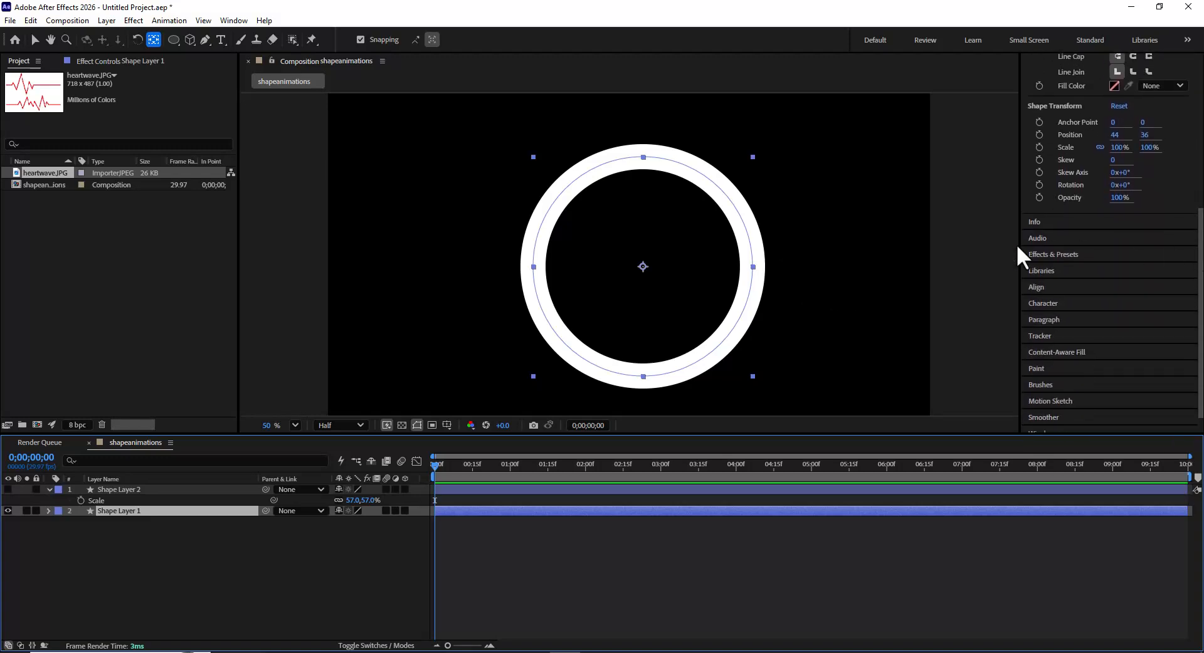
click(1064, 286)
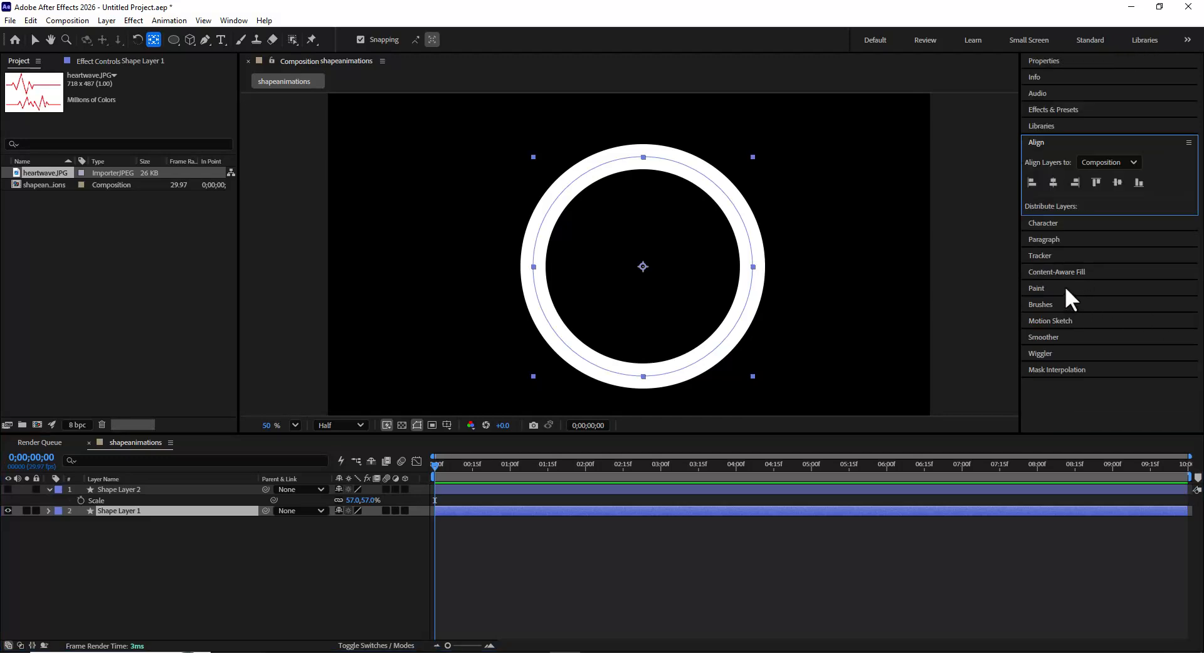
click(1052, 183)
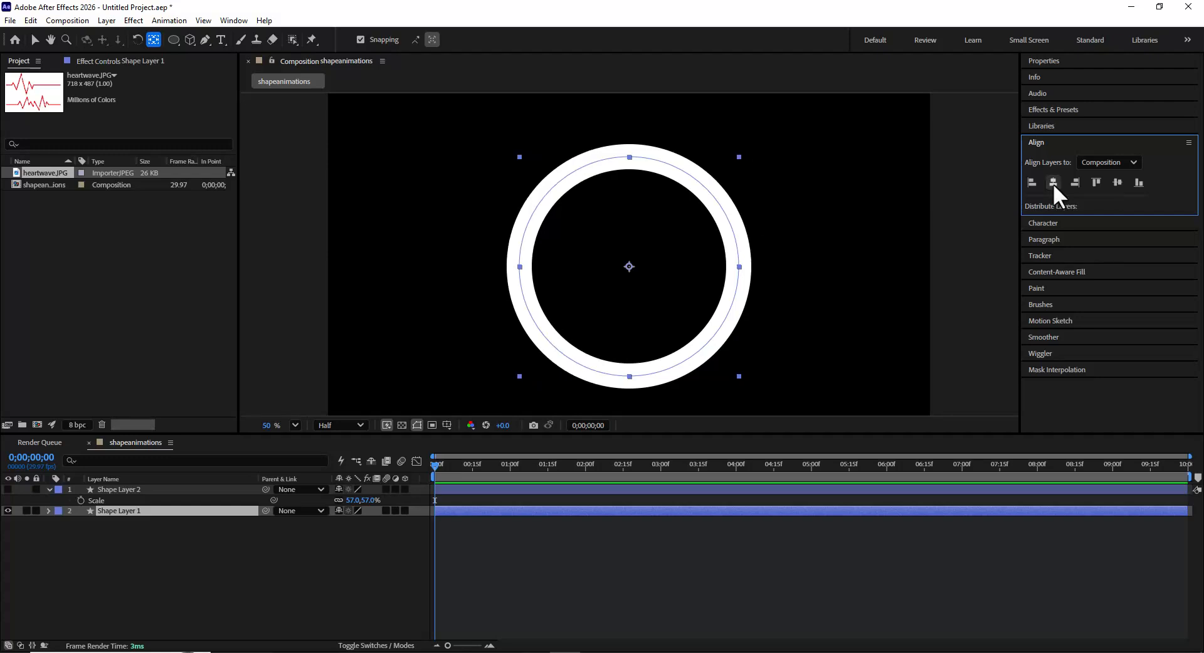
click(1117, 182)
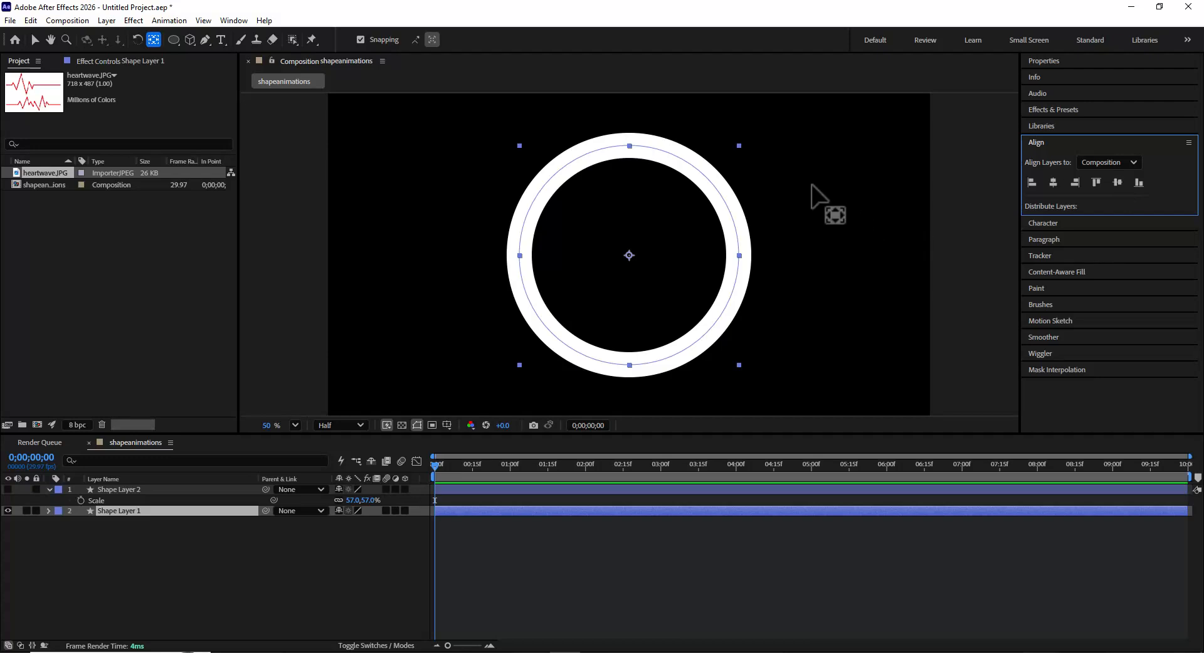
Unhide the smaller ring's layer and move its anchor point to the small circle's centre with the Pan Behind Tool.
key(comma)
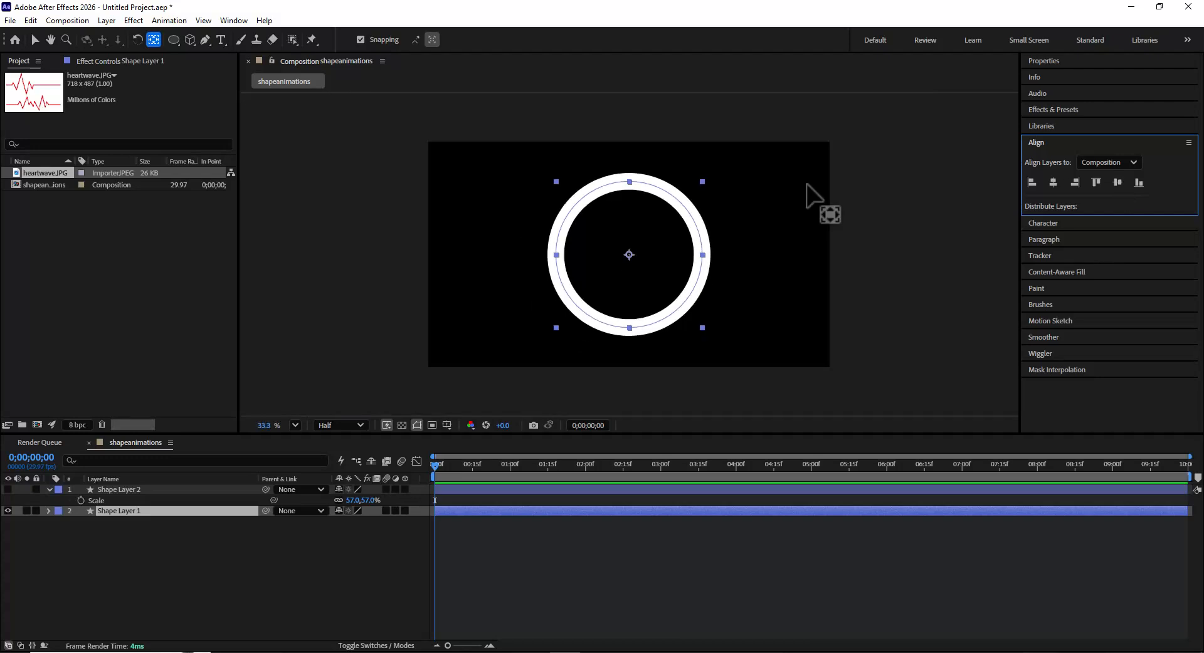
click(179, 527)
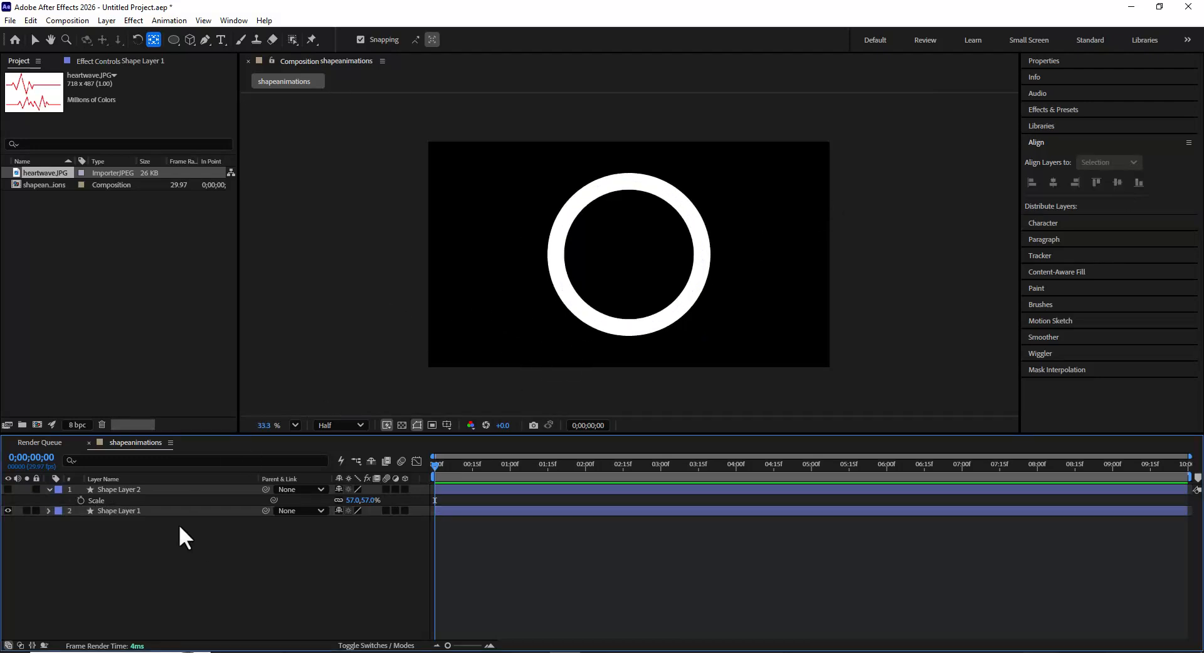
click(115, 489)
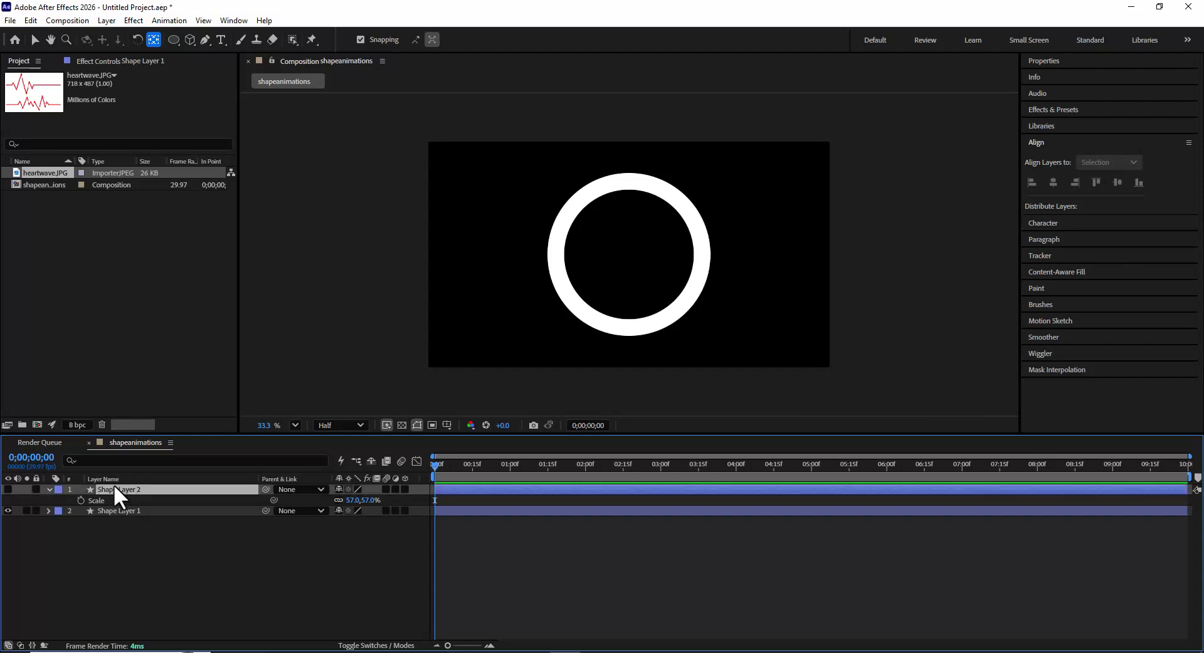
click(8, 490)
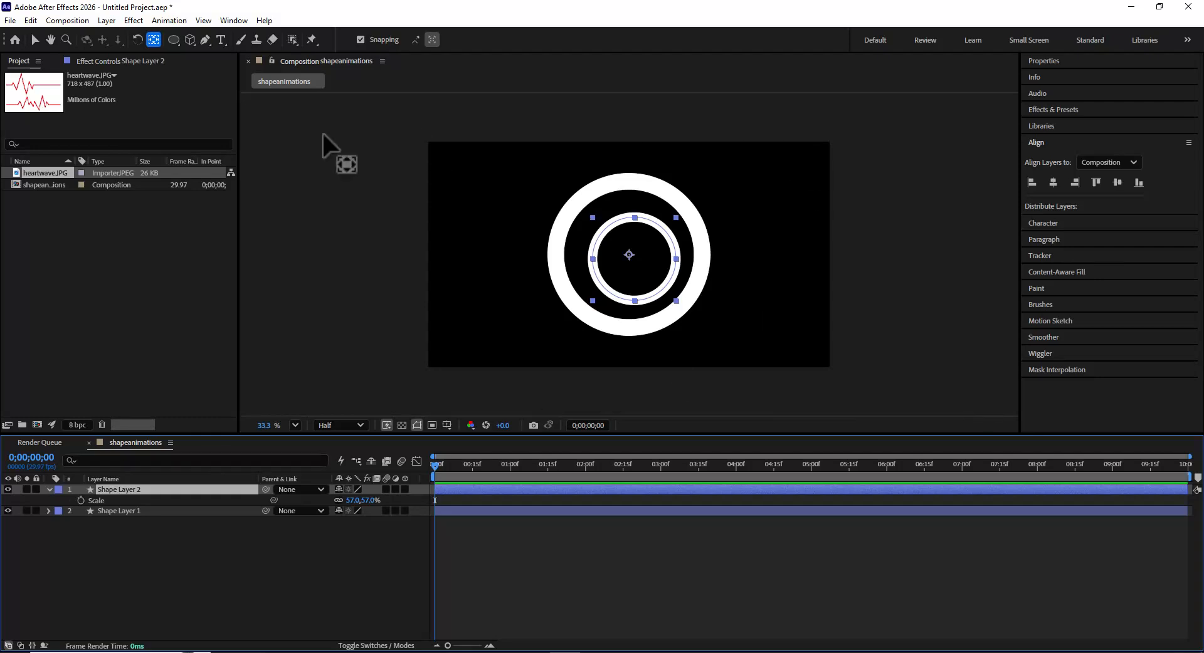
drag(629, 255, 634, 259)
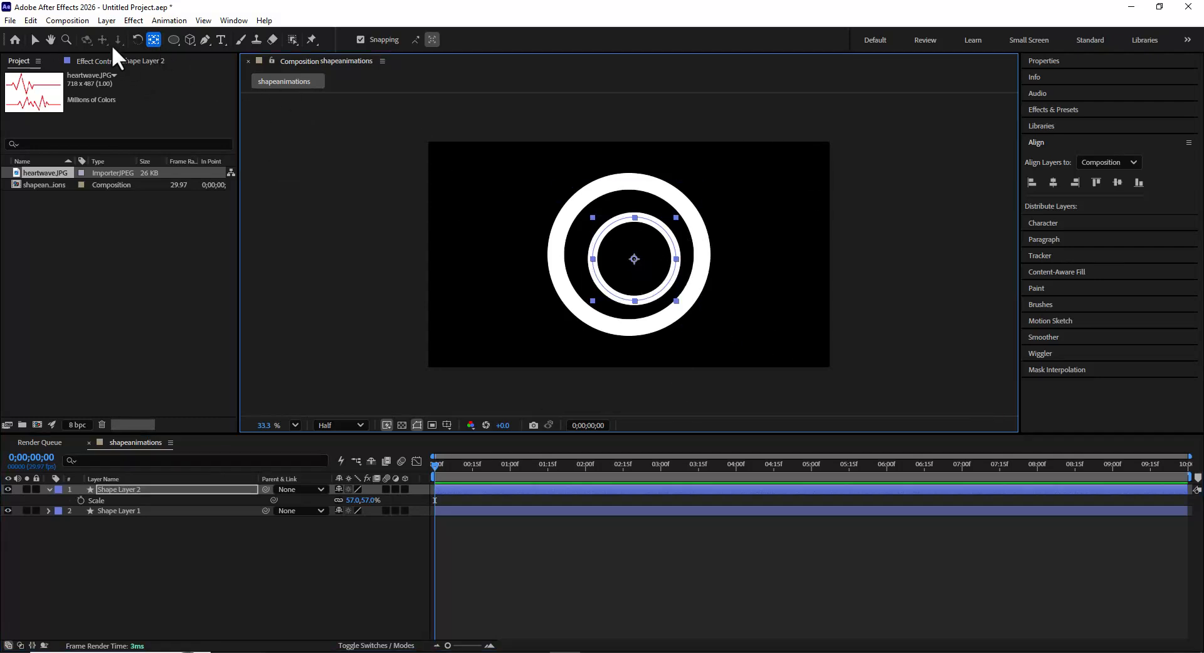
Align the smaller ring to the composition's centre both ways, return to the Selection Tool and collapse its layer properties.
click(1052, 182)
click(1119, 182)
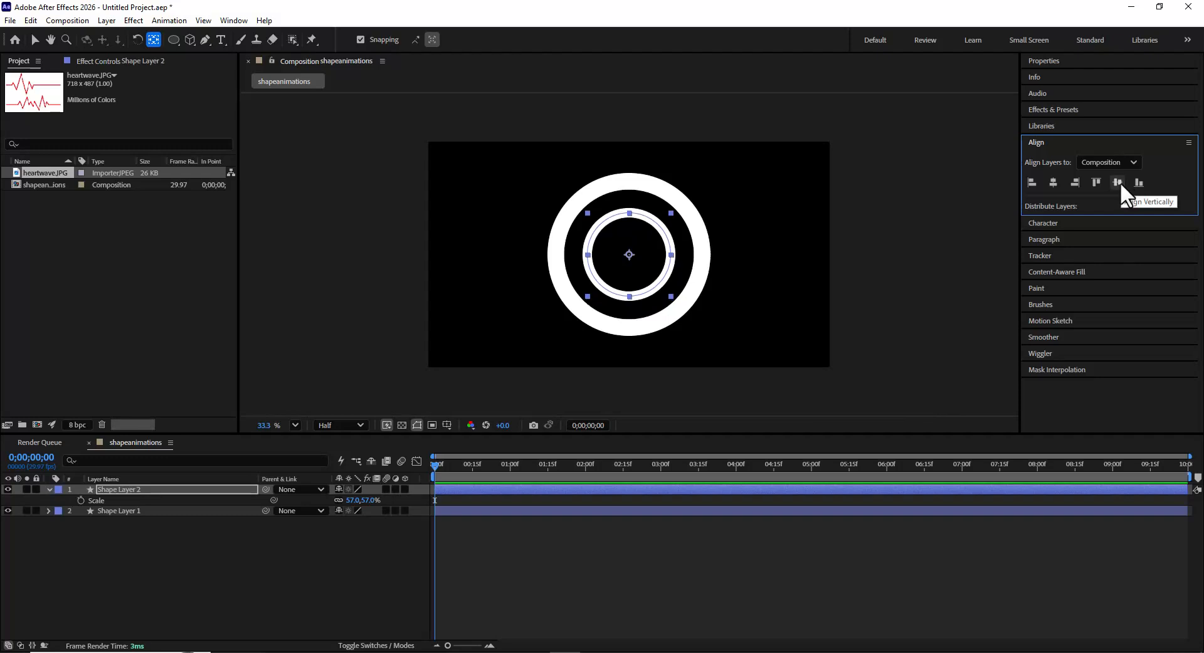
click(32, 43)
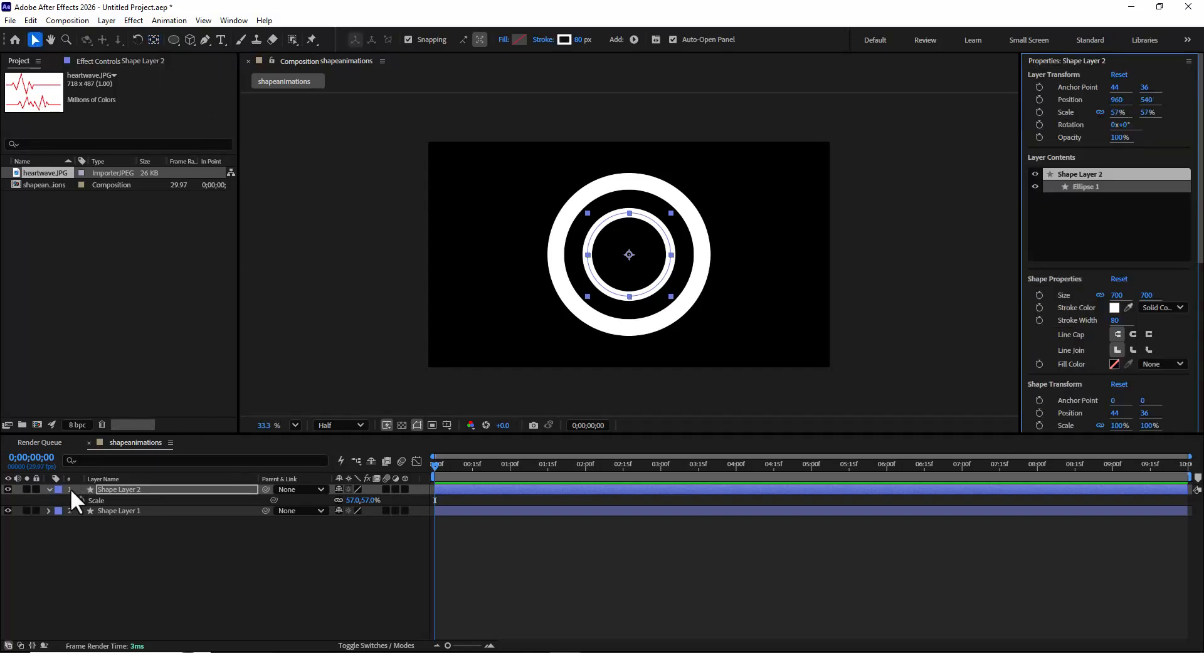
click(48, 489)
click(226, 560)
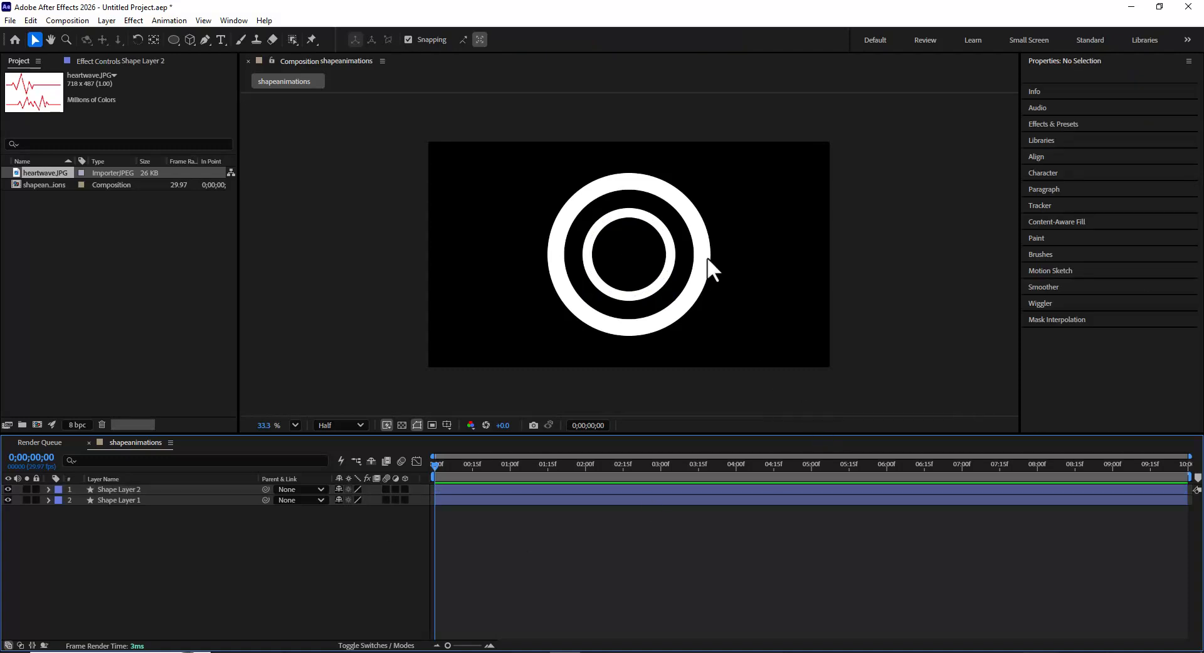
scroll(679, 145, up, 2)
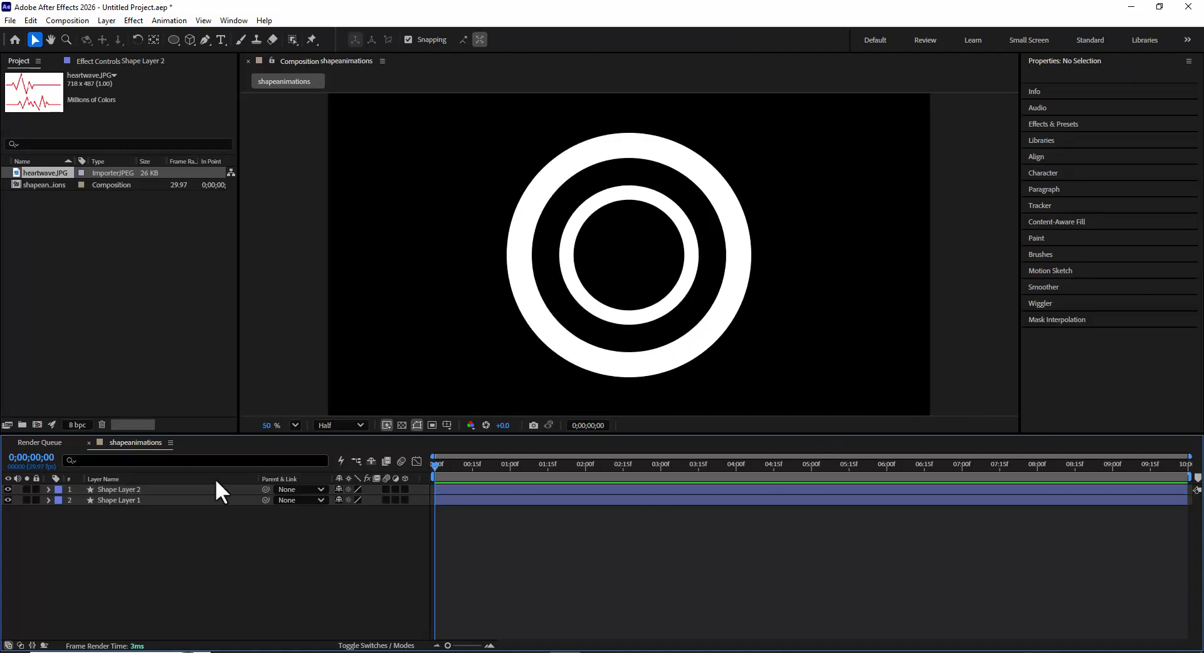
Change the smaller ring's stroke colour to bright red in its Stroke 1 properties and collapse the layer.
click(134, 489)
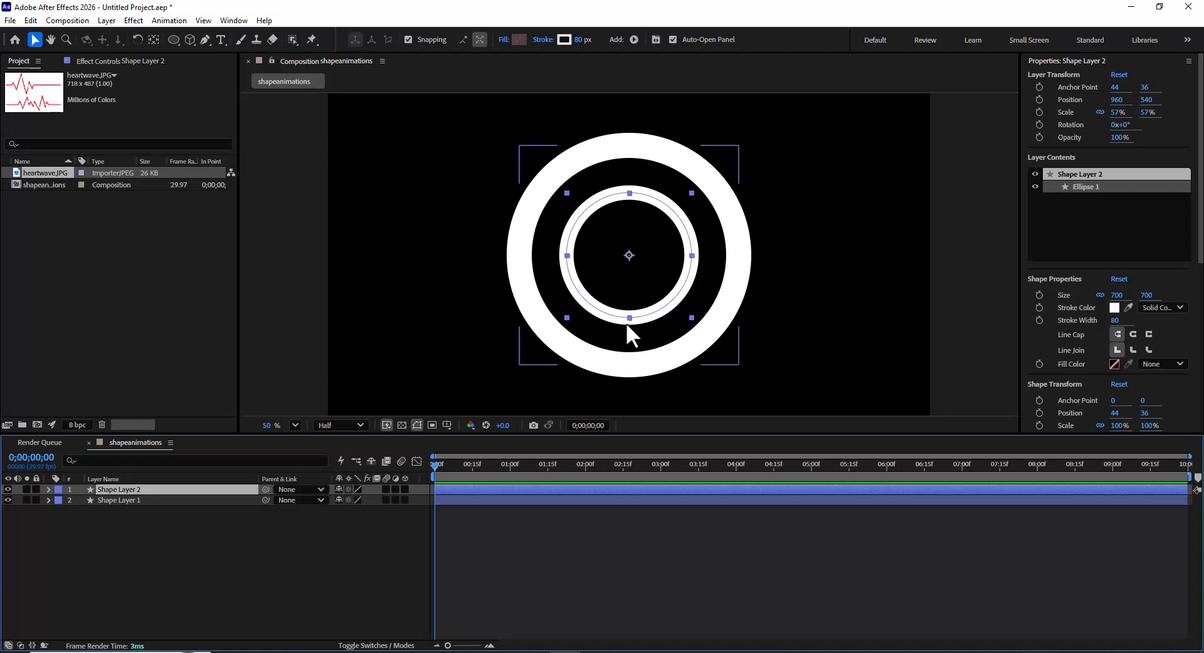
click(48, 490)
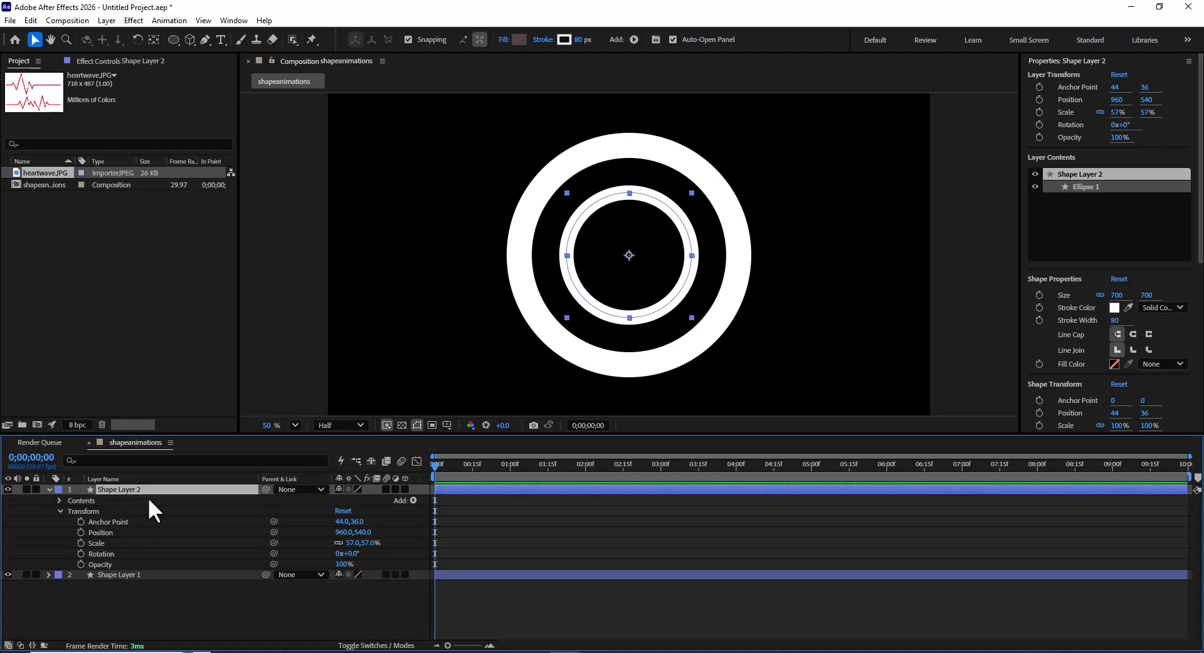
click(59, 501)
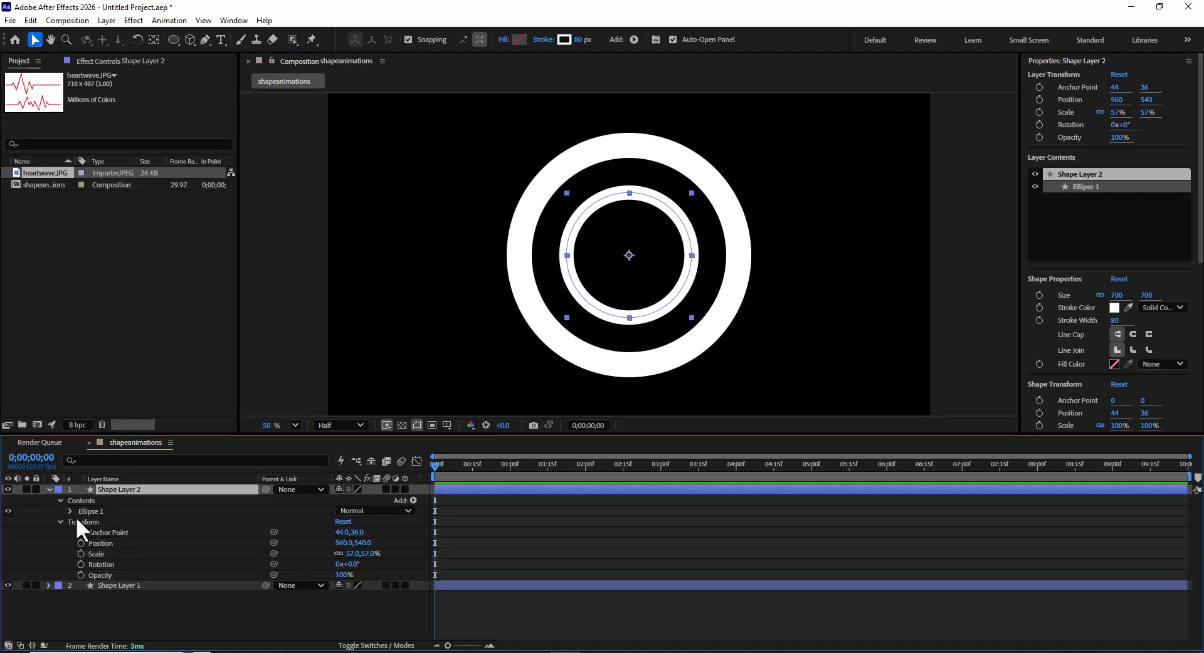
click(69, 511)
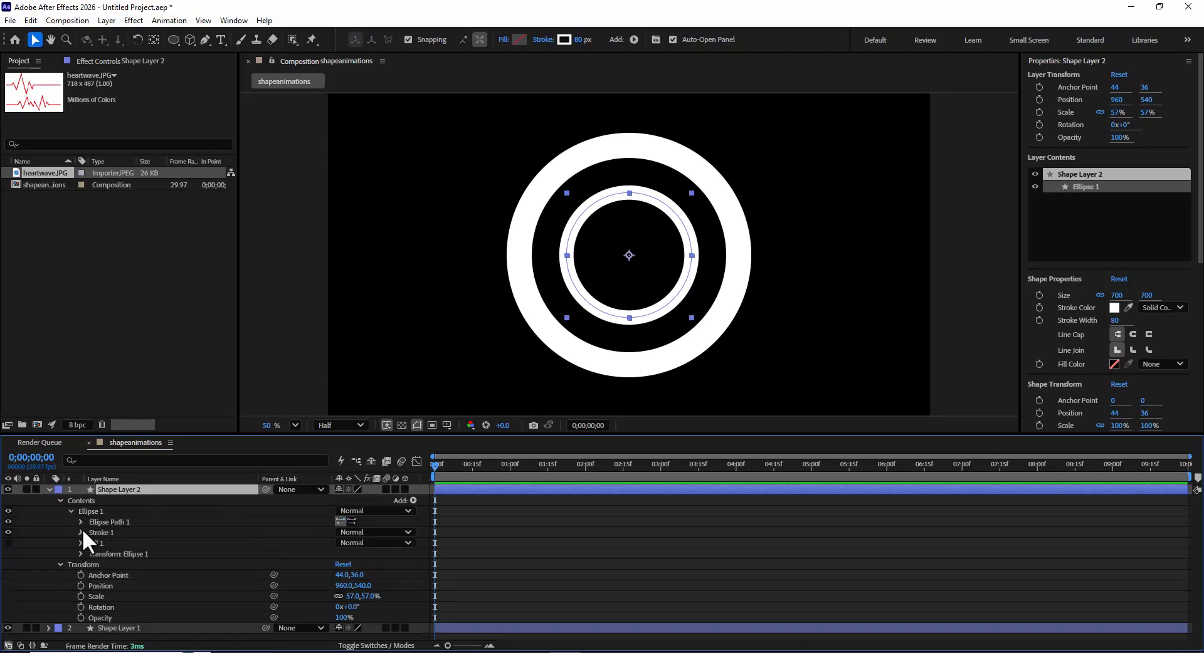
click(81, 530)
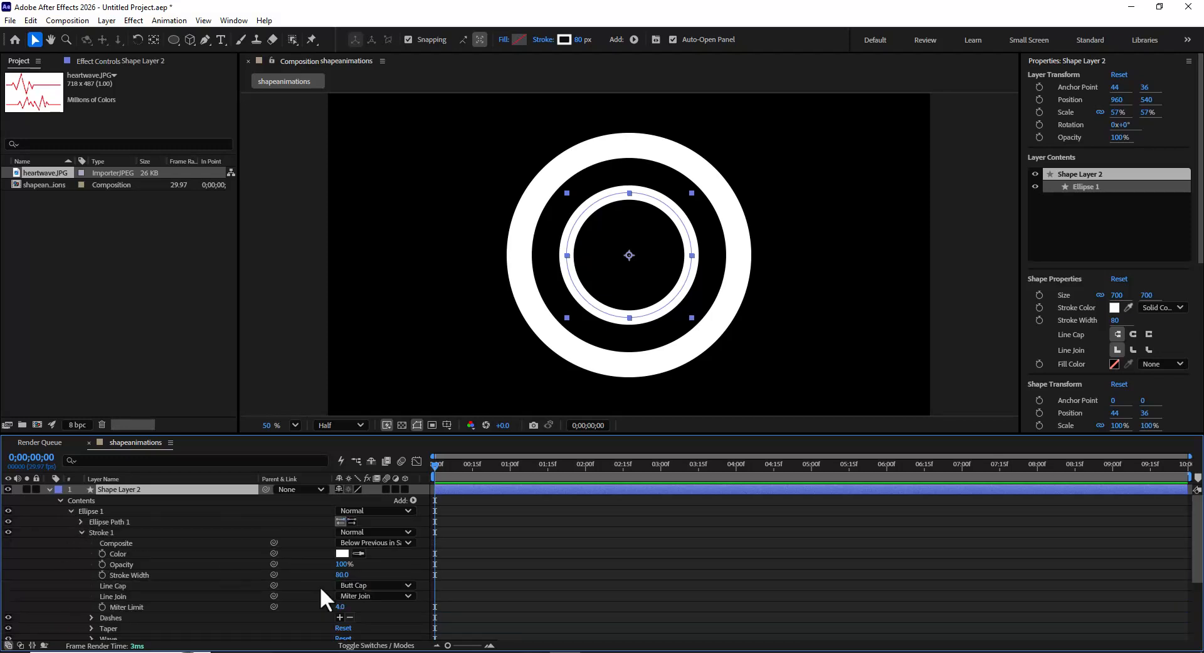
click(341, 554)
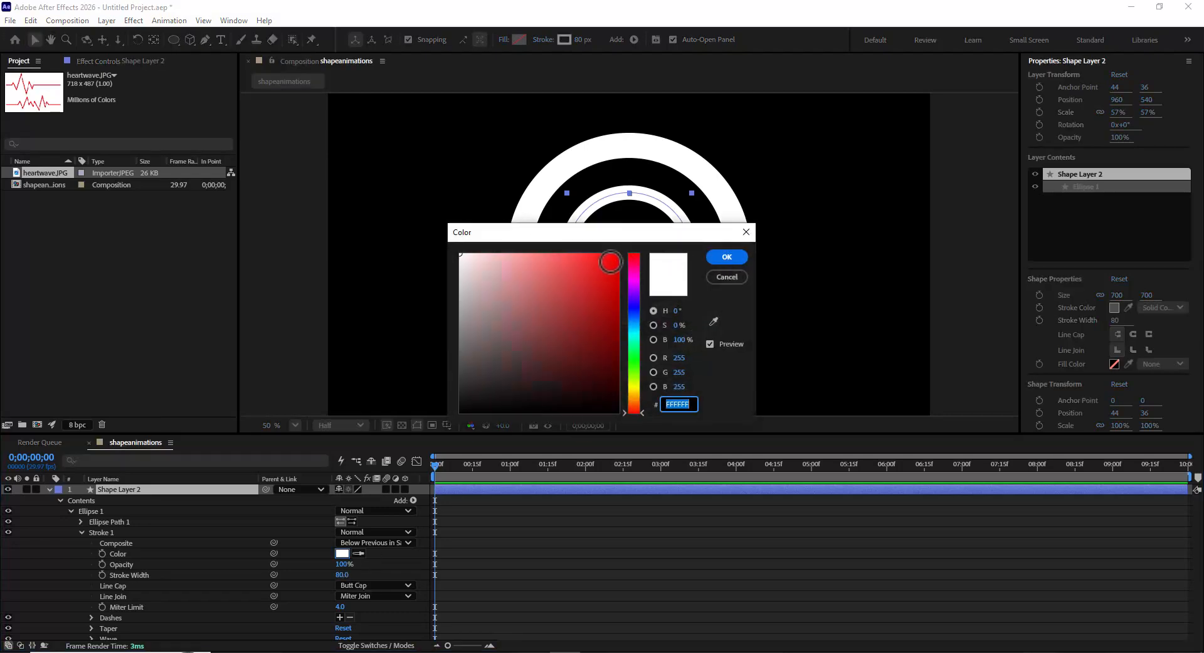
click(610, 261)
click(725, 257)
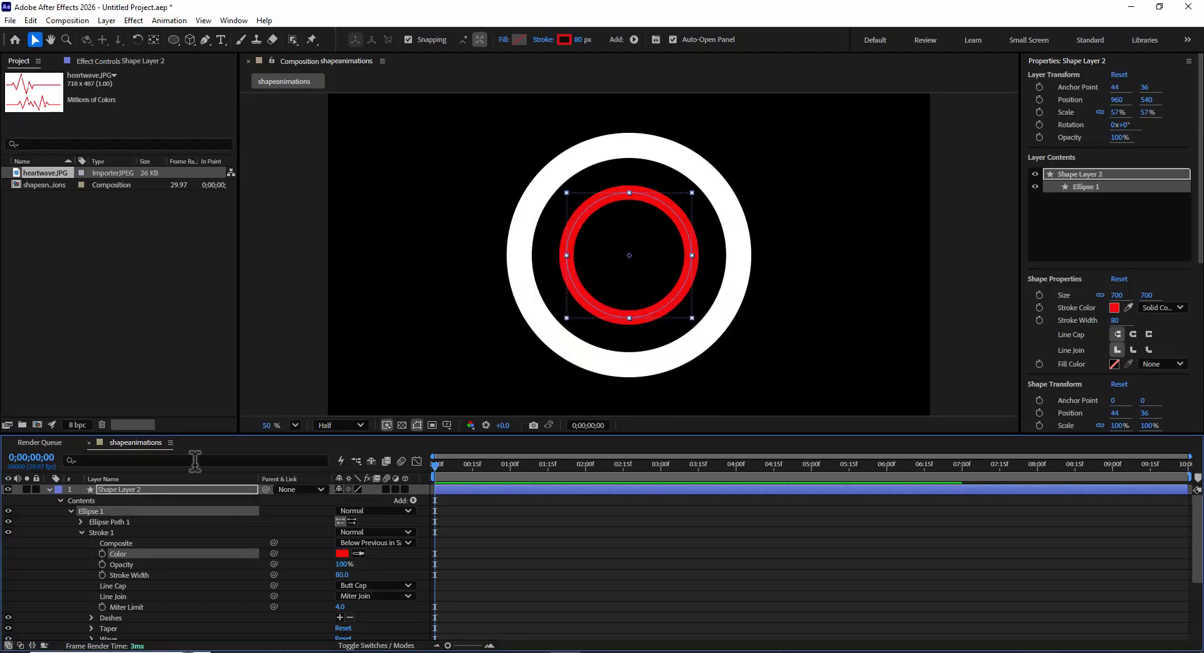
click(49, 490)
click(152, 532)
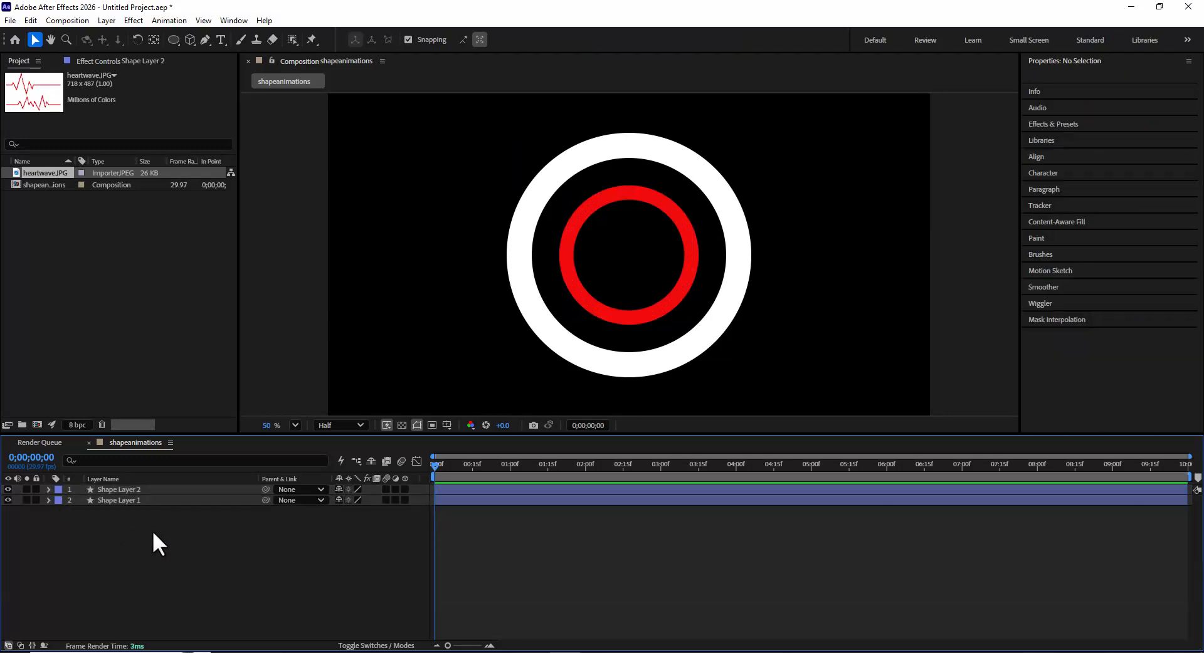
Rename the large white ring's layer, Shape Layer 1, as outerstroke.
click(134, 500)
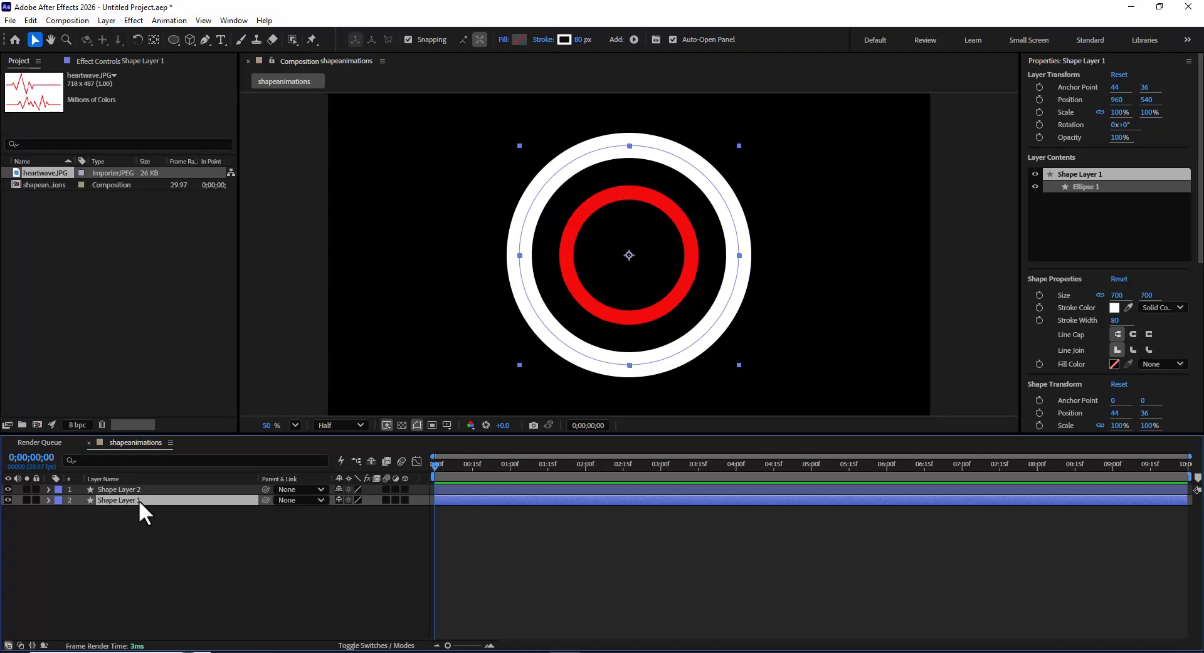
right_click(108, 496)
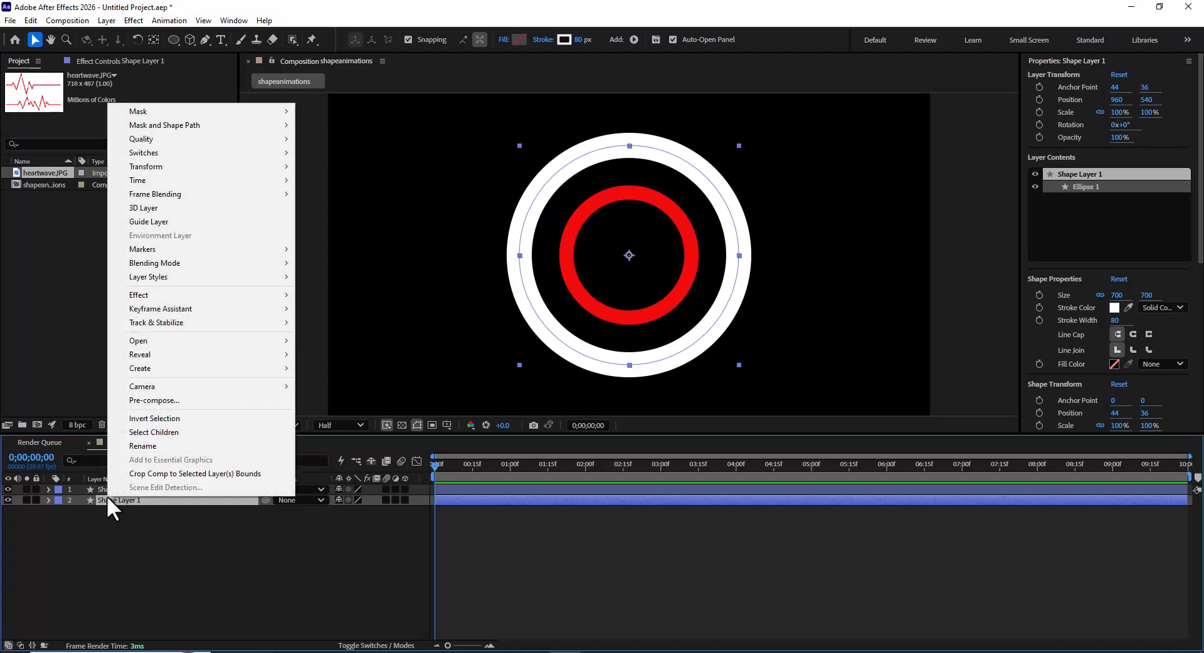
click(166, 447)
text(outerstroke)
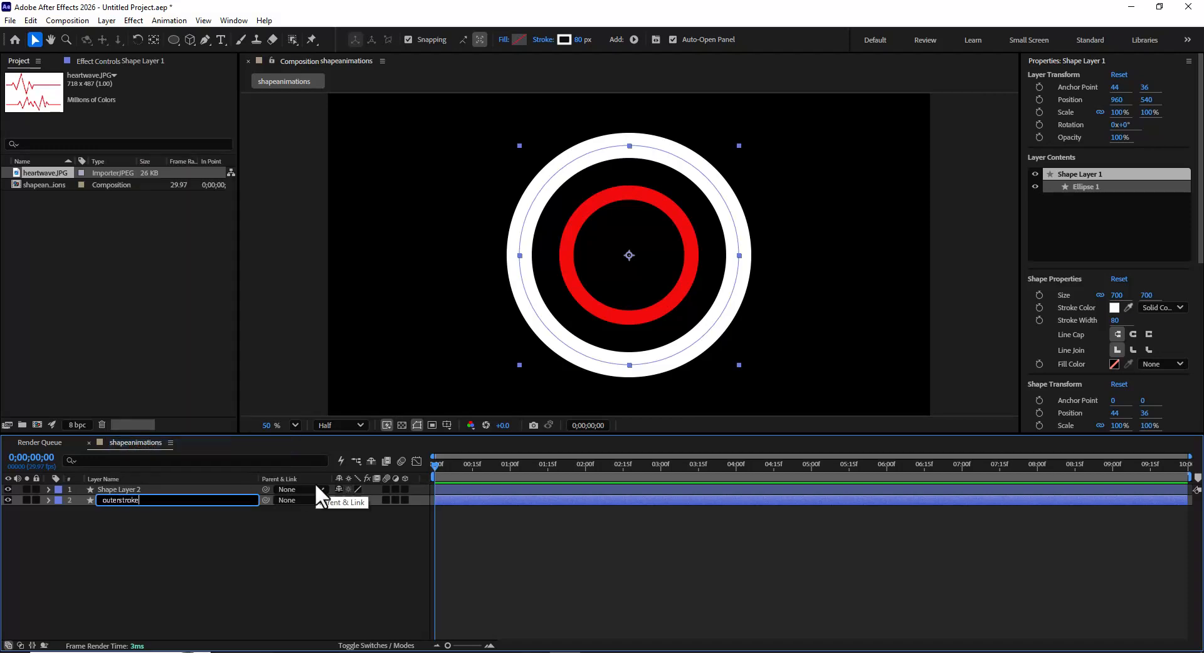
key(Return)
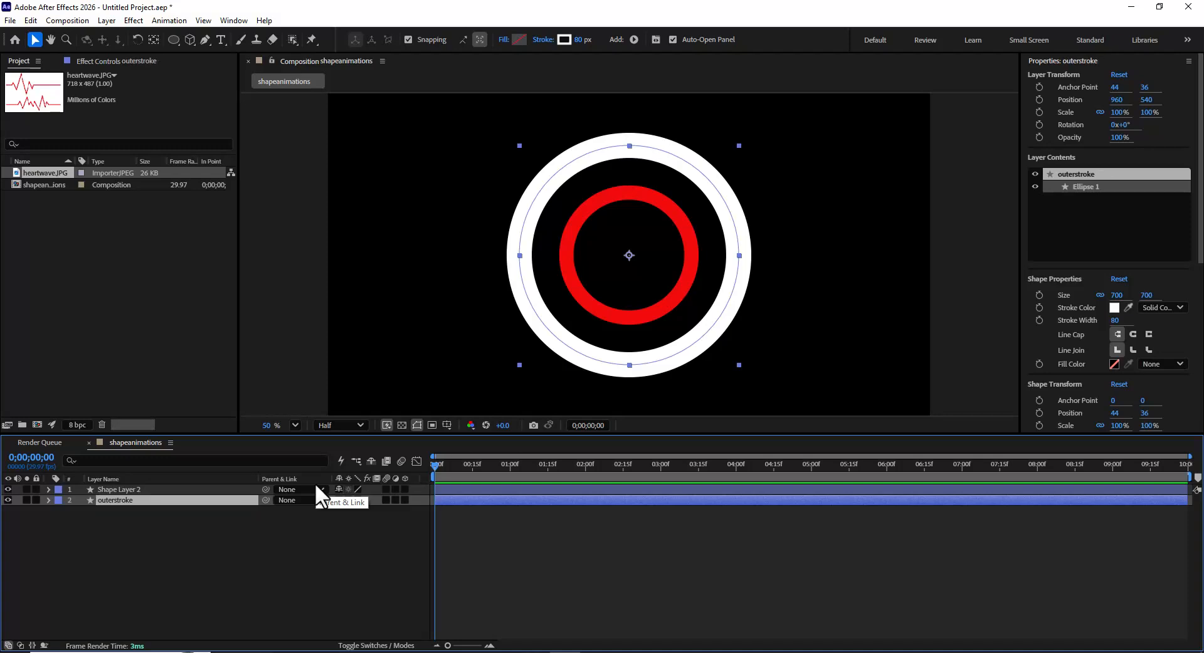
Rename the red ring's layer, Shape Layer 2, as innerstroke.
click(106, 489)
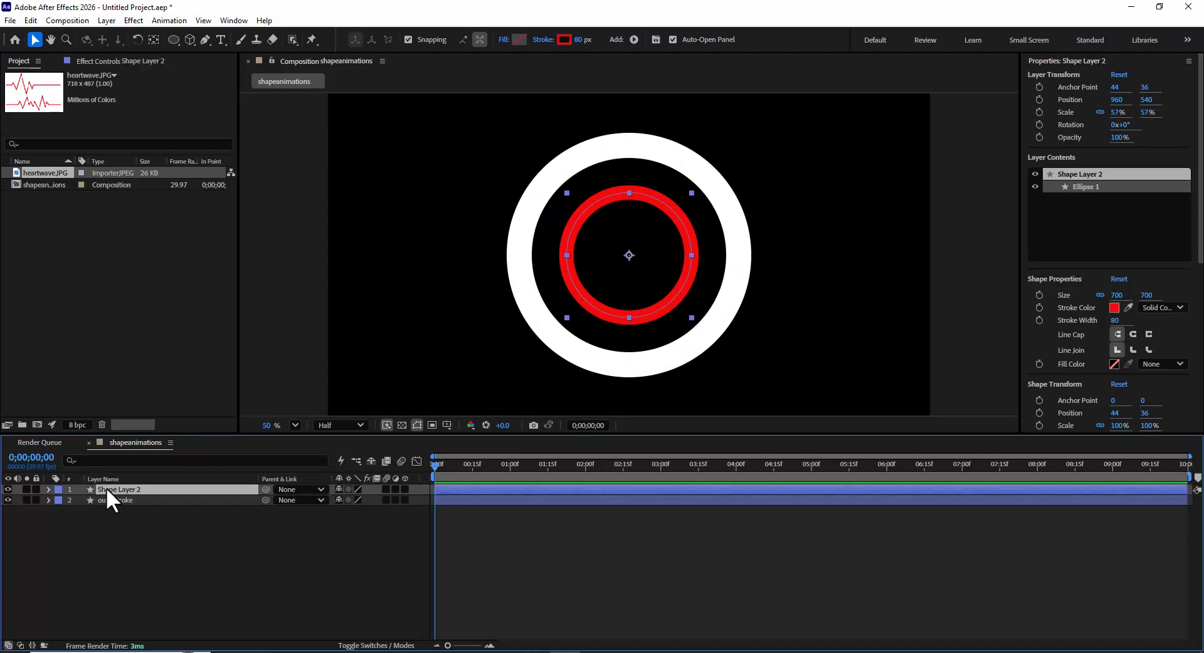
right_click(107, 489)
click(142, 437)
text(innerstroke)
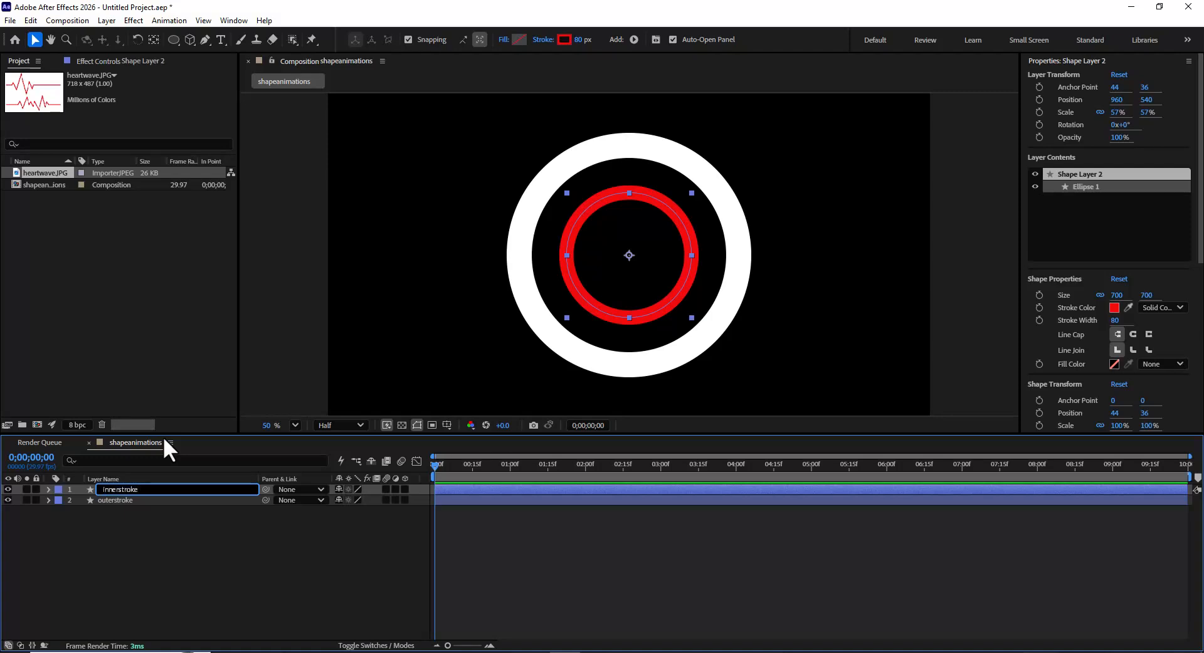
key(Return)
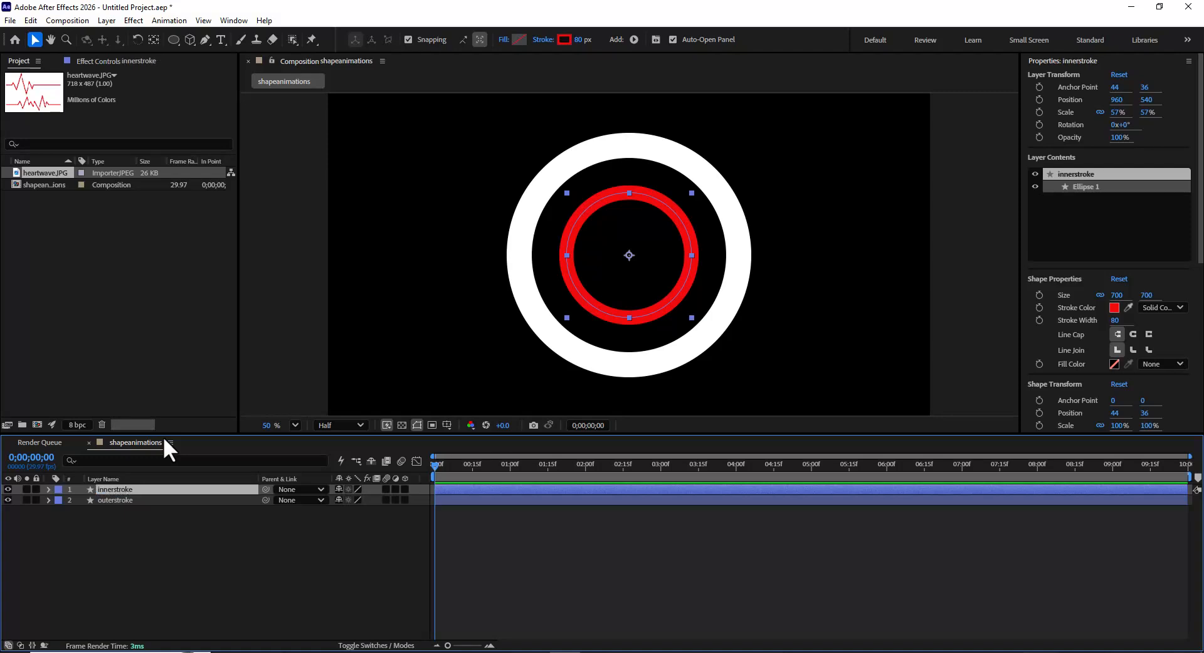
Add a Trim Paths operator to the contents of the outerstroke layer.
click(123, 502)
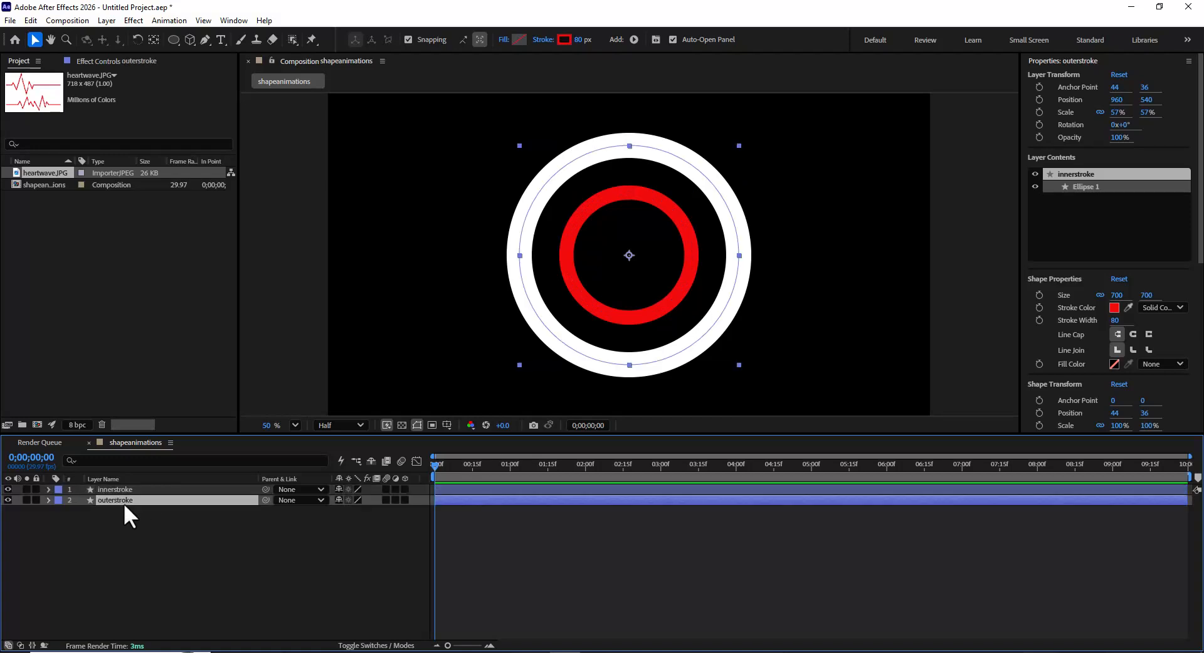
click(48, 499)
click(70, 522)
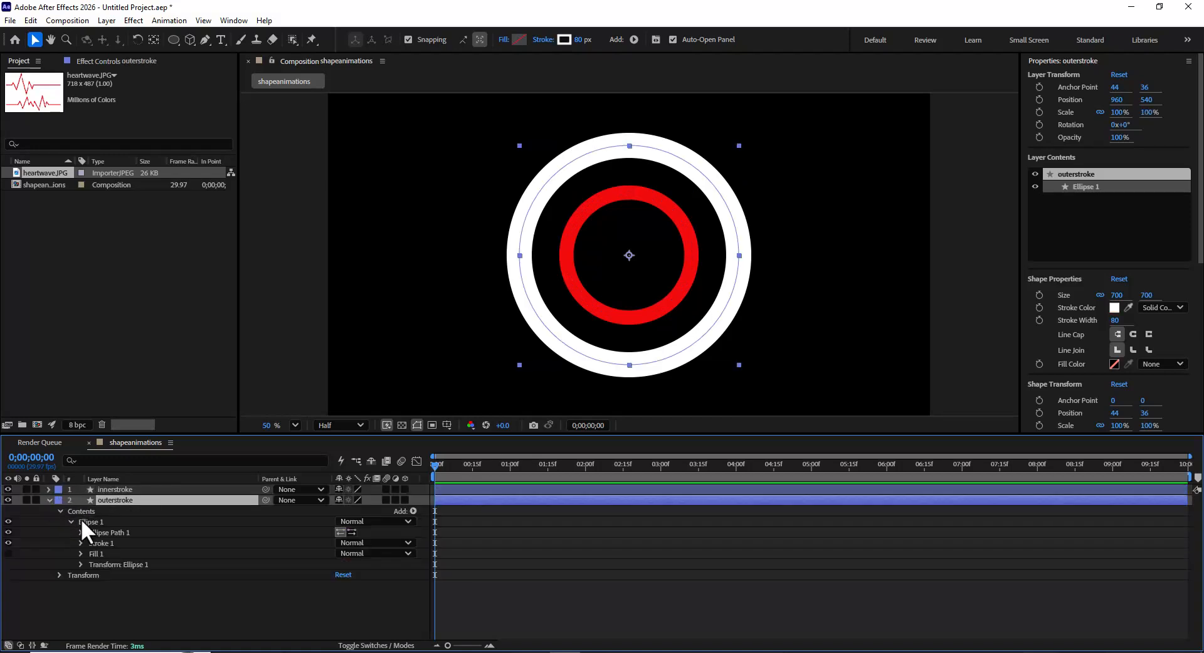
click(412, 511)
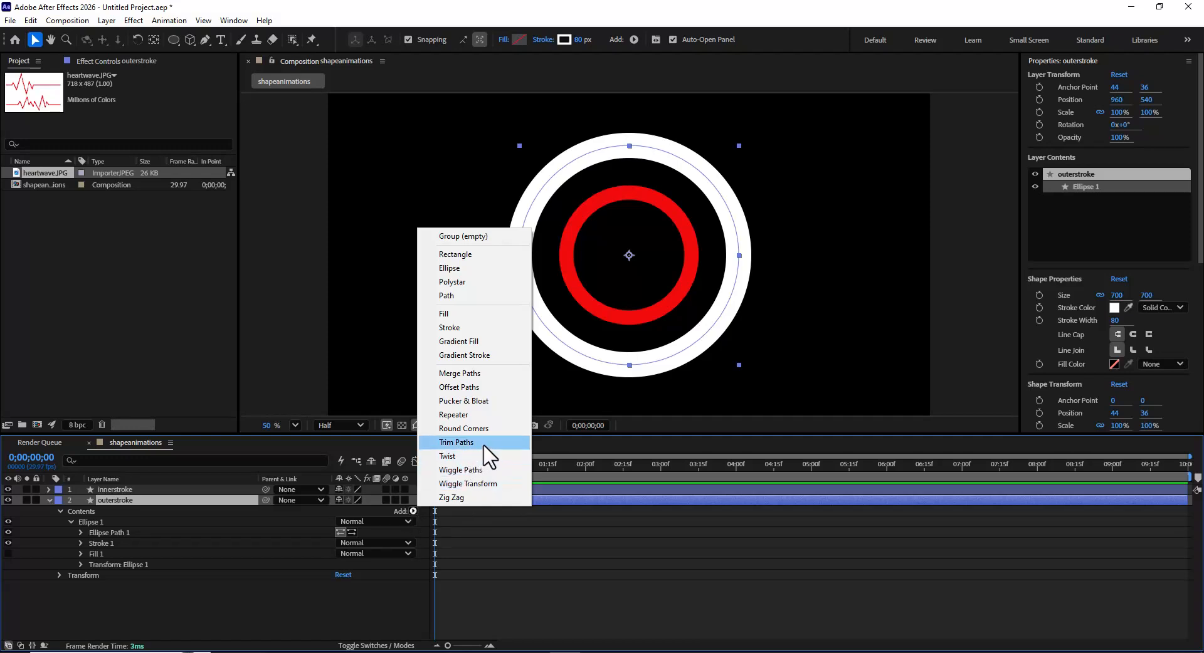
click(464, 443)
Set the outerstroke Trim Paths End to 0% and add a Start keyframe of 0% at 0;00.
click(71, 574)
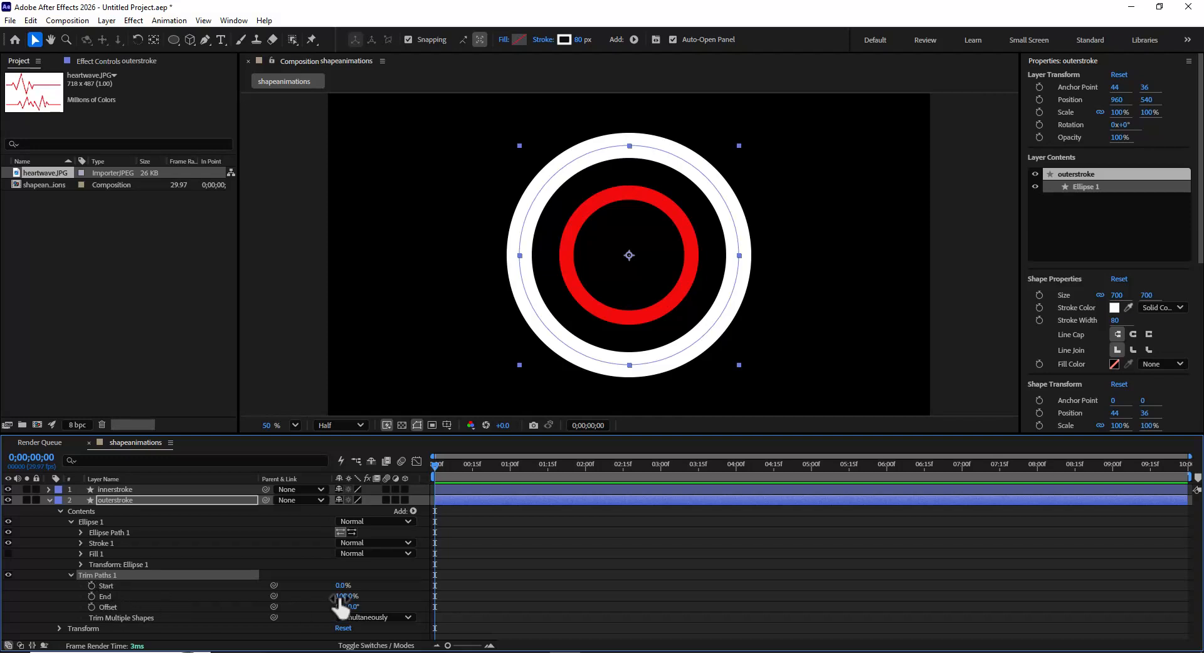
drag(341, 599, 315, 597)
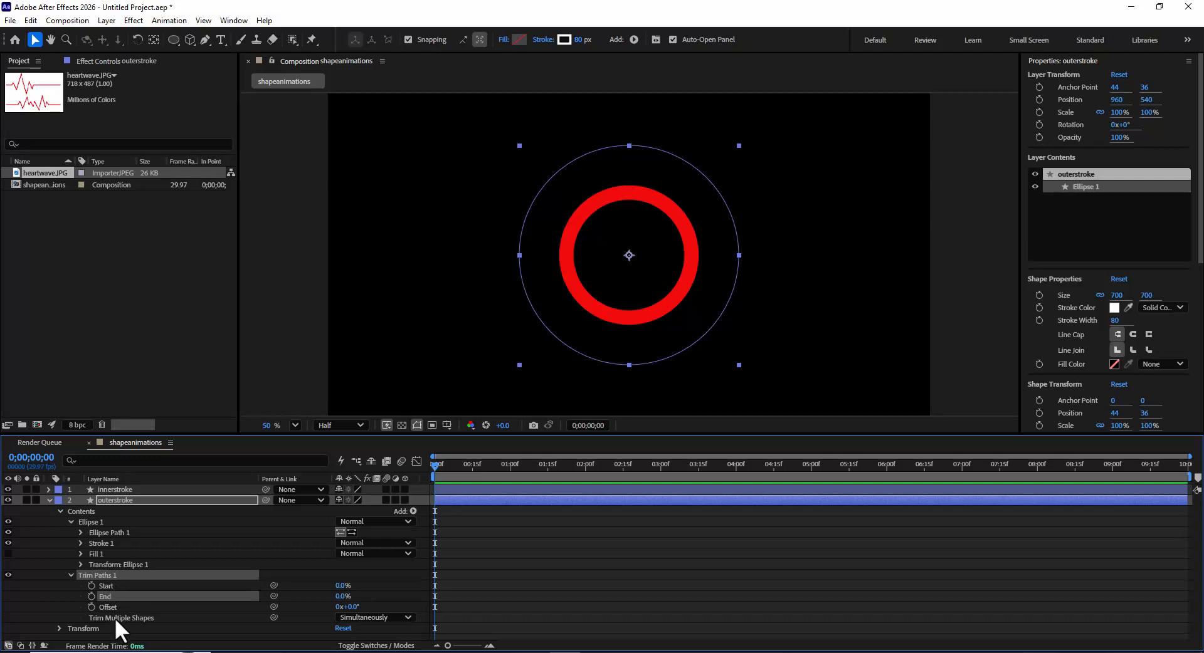
click(92, 585)
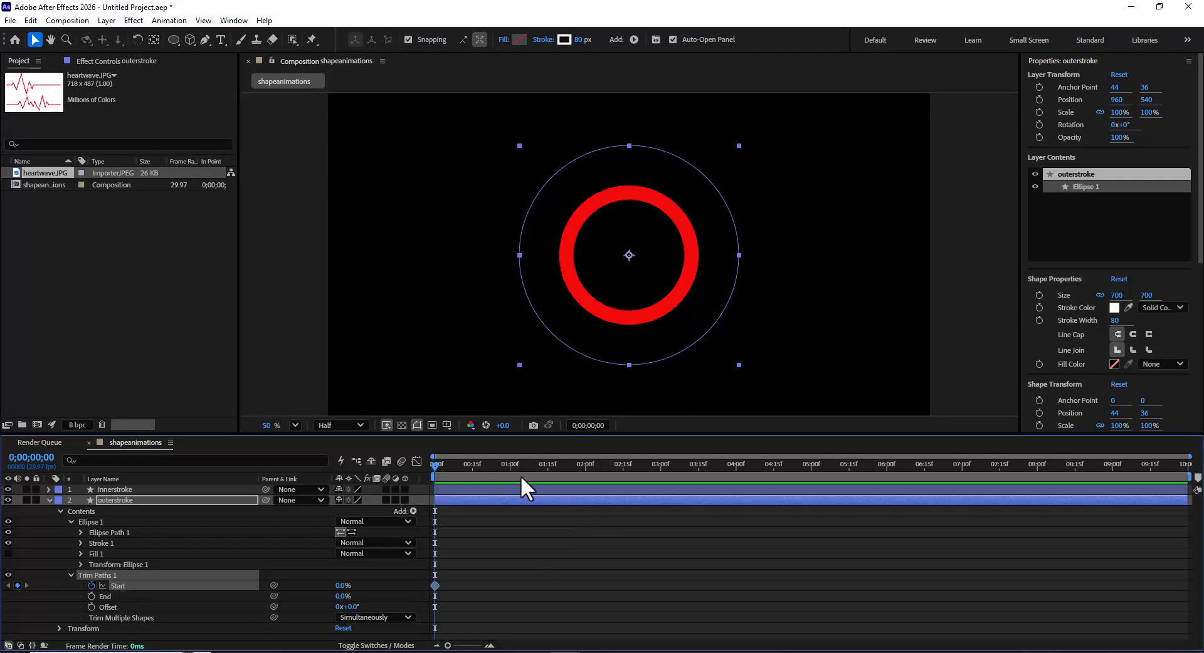
Add a 100% Trim Paths Start keyframe at 1;00 on the outerstroke layer and preview the animation from the beginning.
click(442, 465)
drag(504, 465, 511, 465)
drag(342, 586, 413, 591)
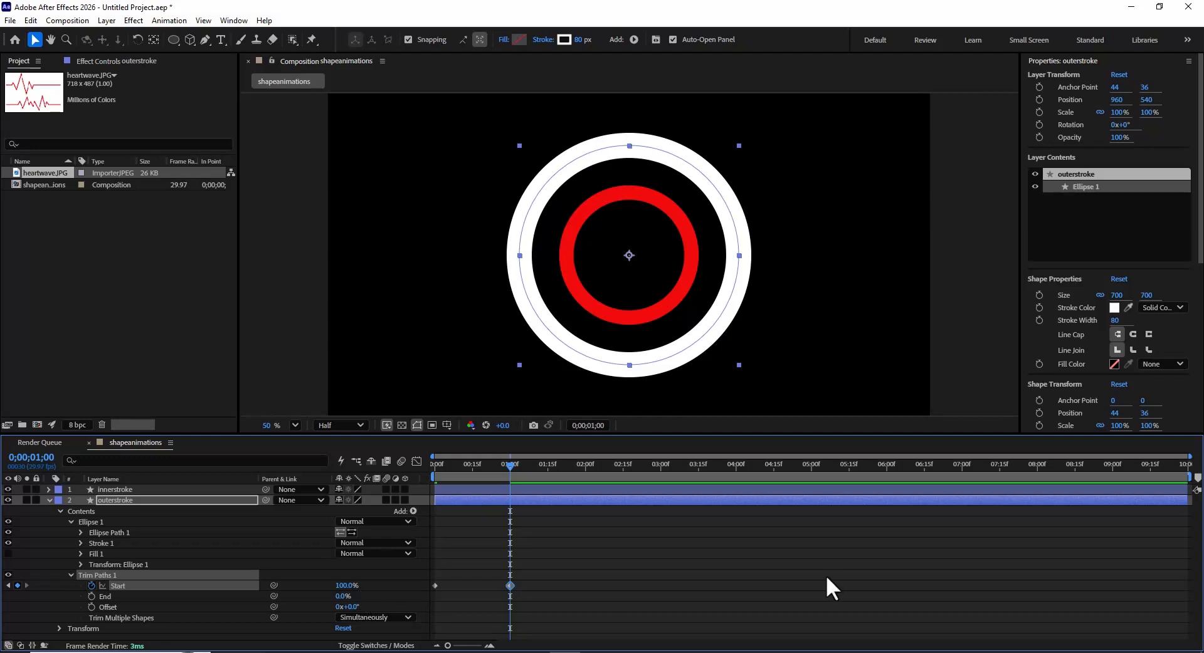
key(Home)
key(space)
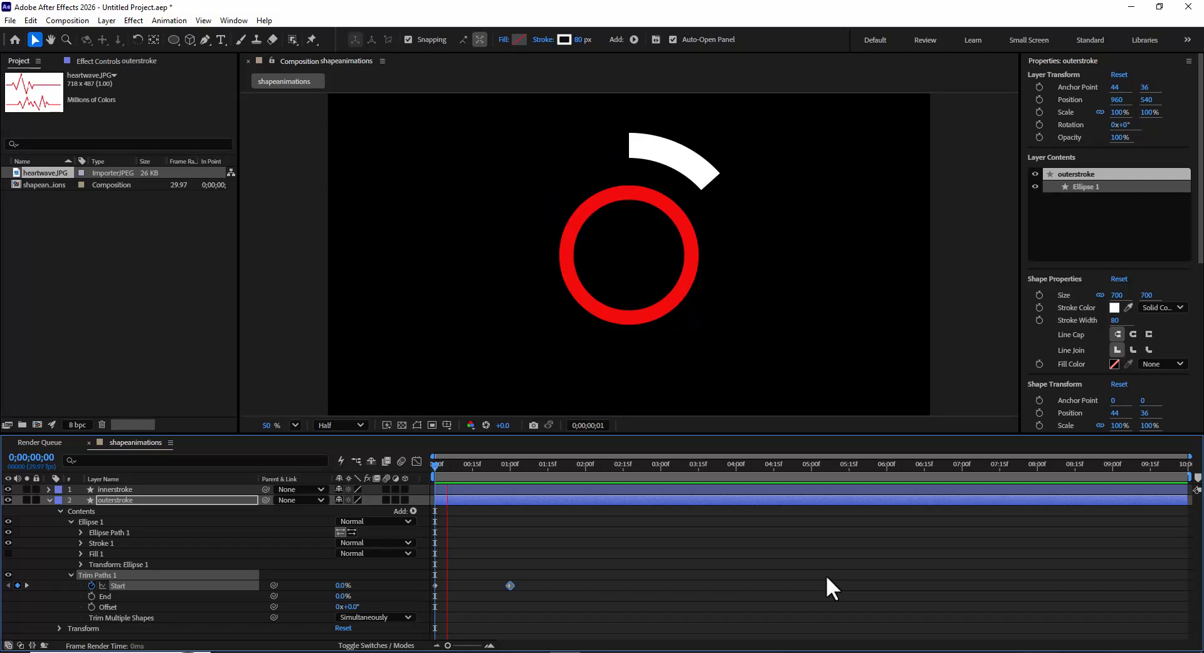
key(space)
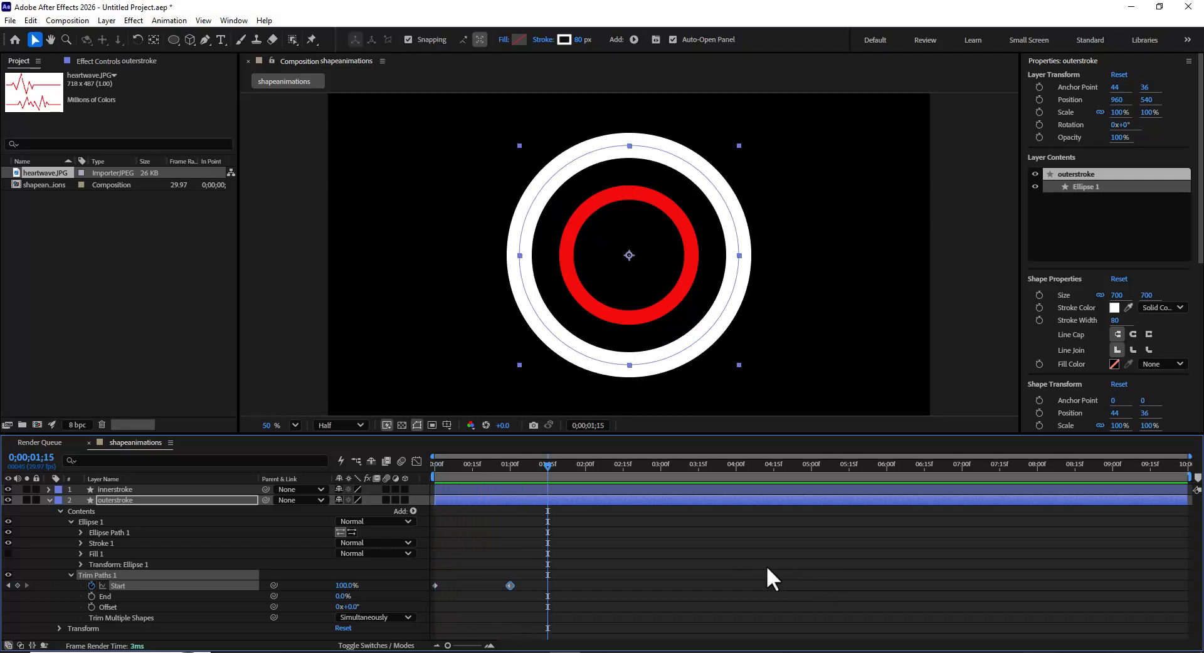
Keyframe the outerstroke Trim Paths End at 0% at 1;00 and 100% at 2;00, and preview the animation.
mouse_move(498, 476)
mouse_down()
mouse_move(475, 468)
mouse_move(509, 469)
mouse_up()
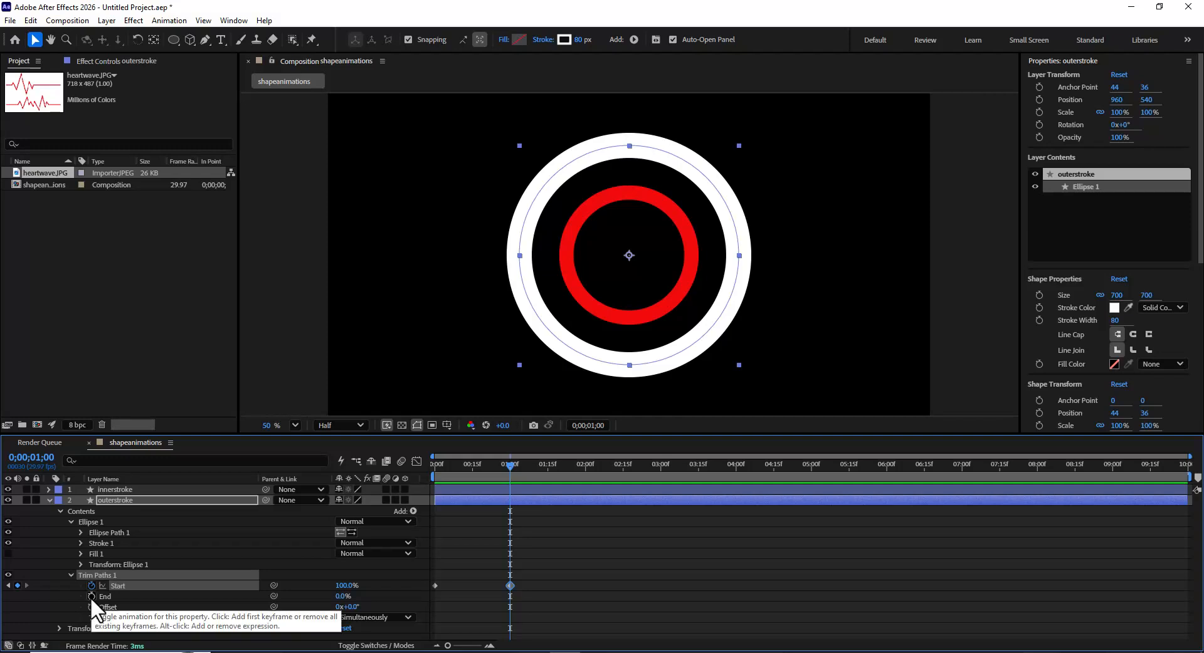
click(91, 597)
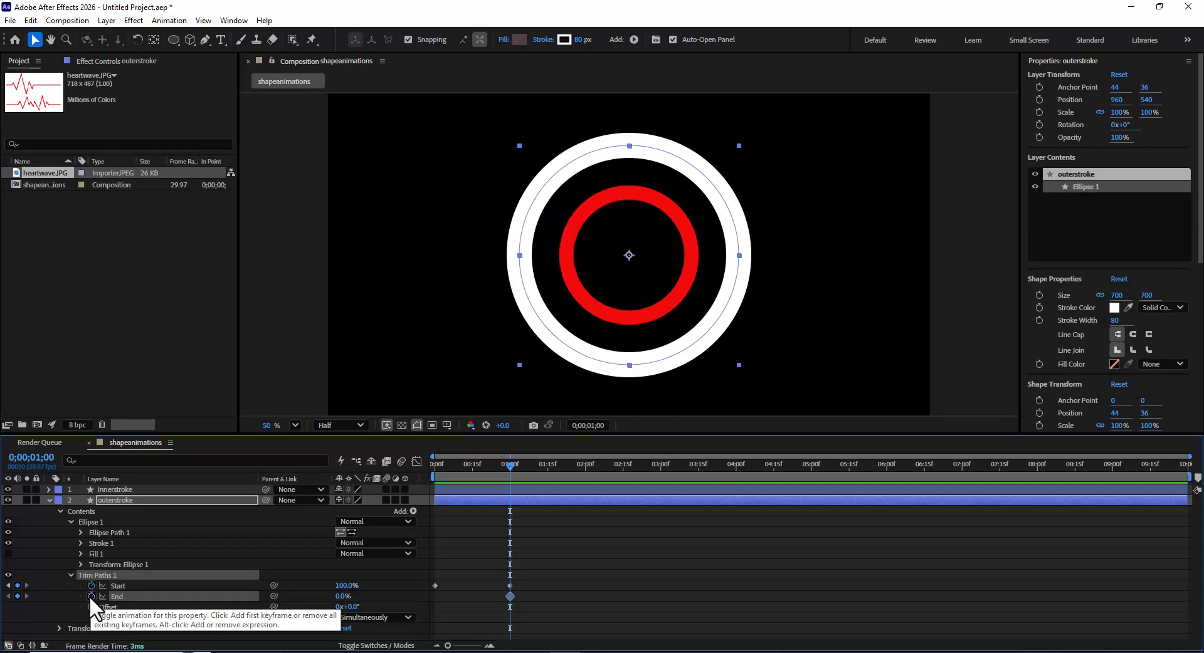
click(585, 469)
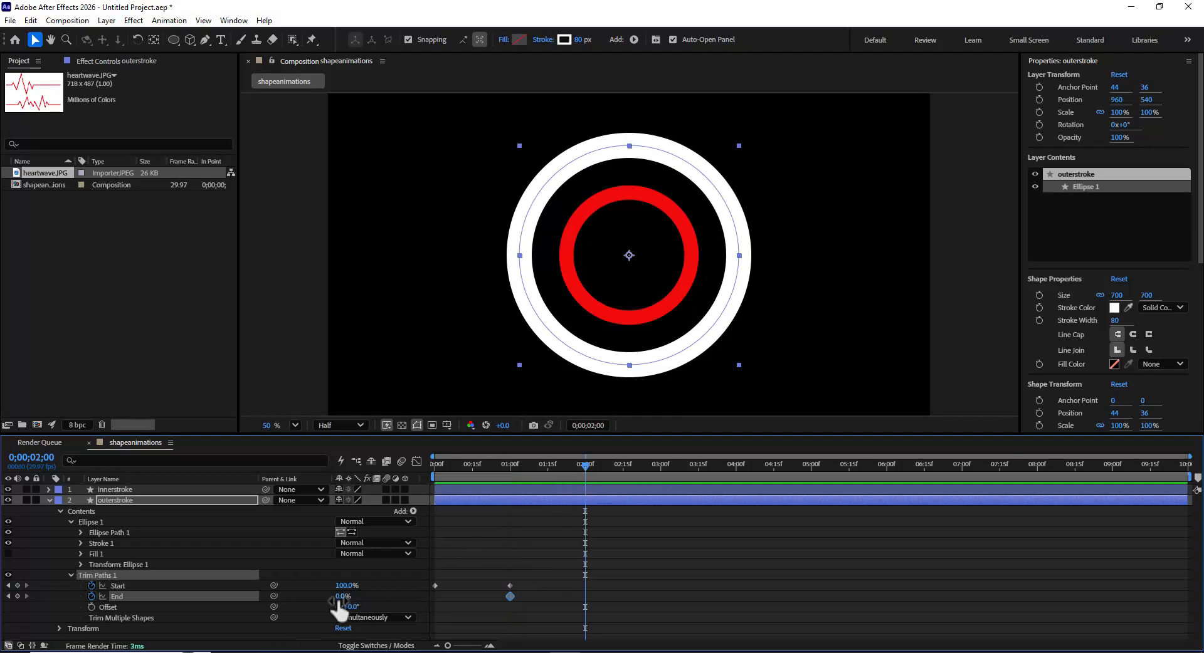
drag(341, 603, 408, 599)
key(Home)
key(space)
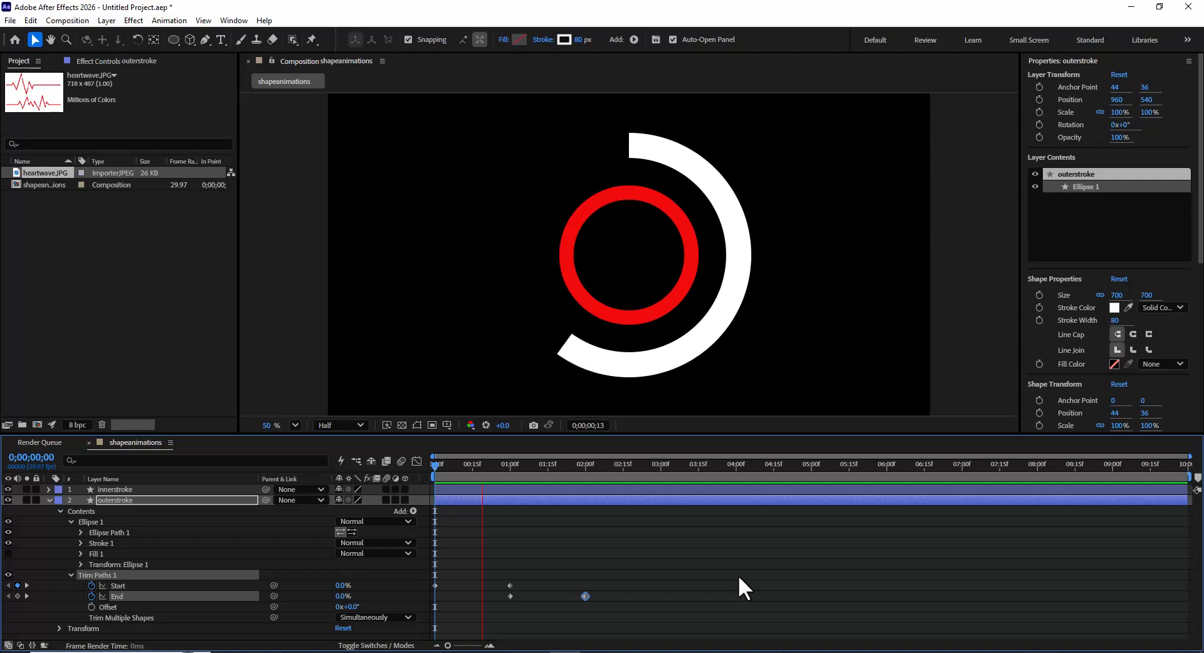
key(space)
key(Home)
key(space)
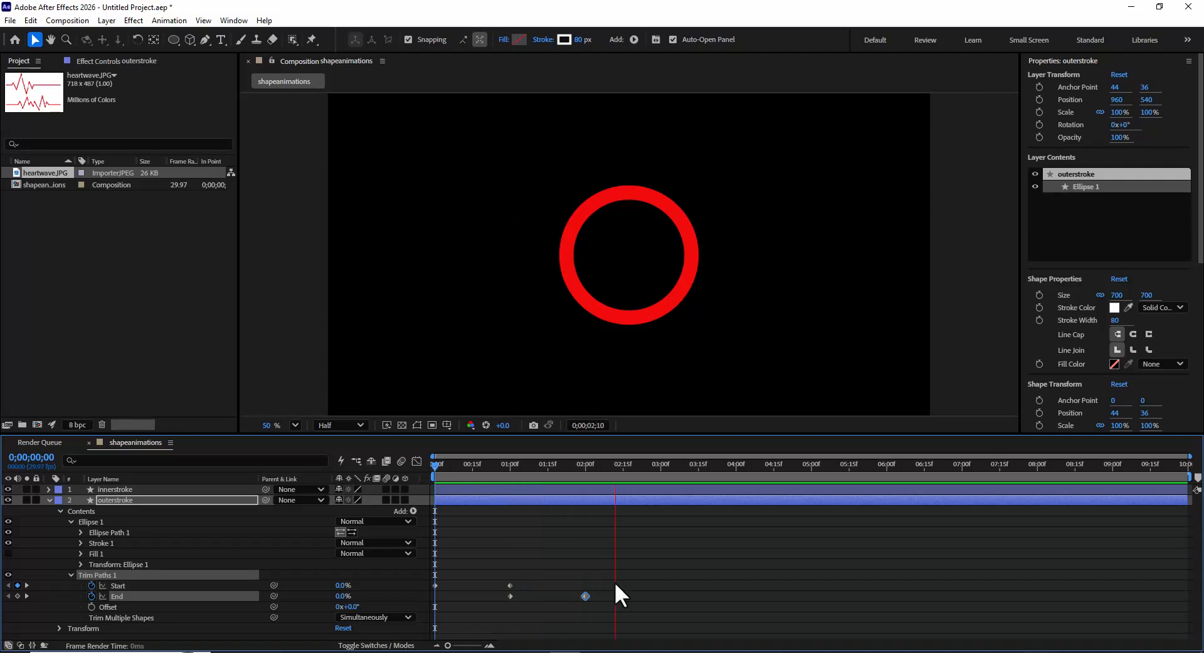
key(space)
Shift both outerstroke End keyframes earlier together, to just before 0;15 and 1;15, and preview the overlapping timing.
drag(605, 614, 506, 593)
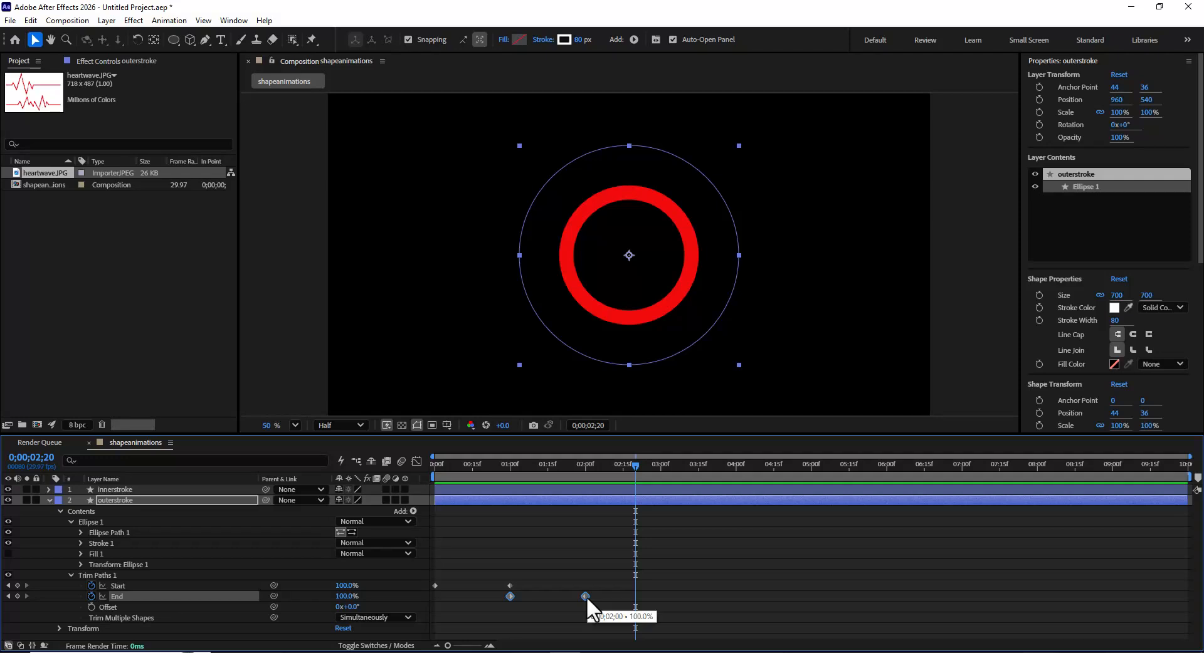
drag(587, 596, 543, 600)
click(434, 465)
key(space)
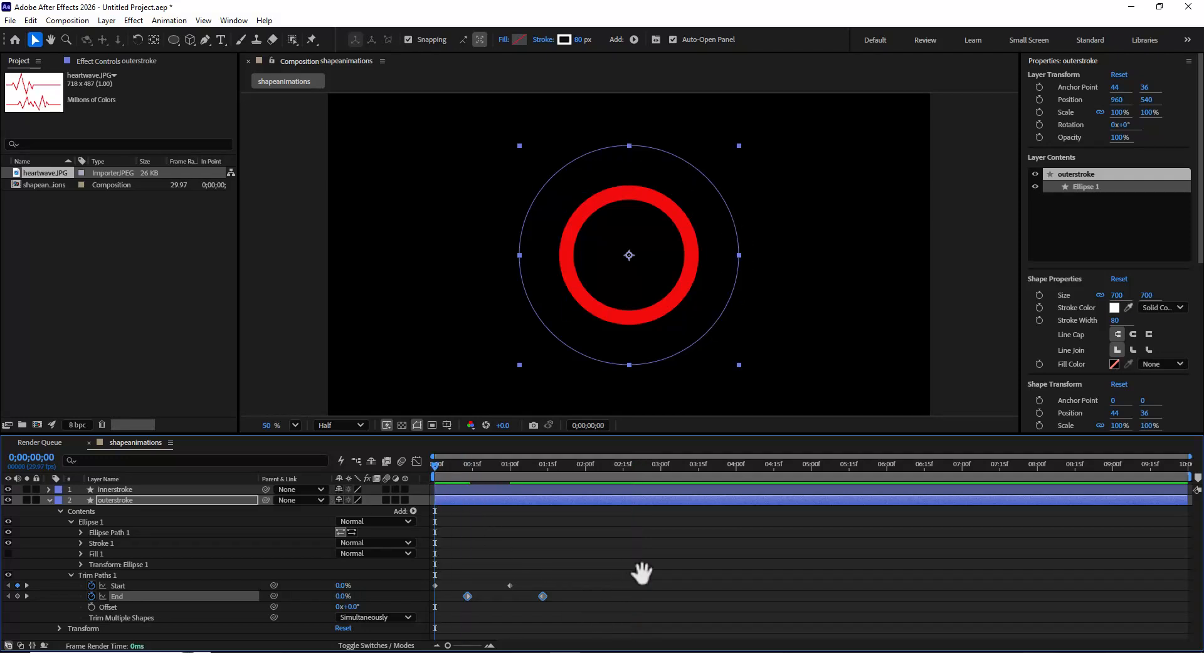
key(space)
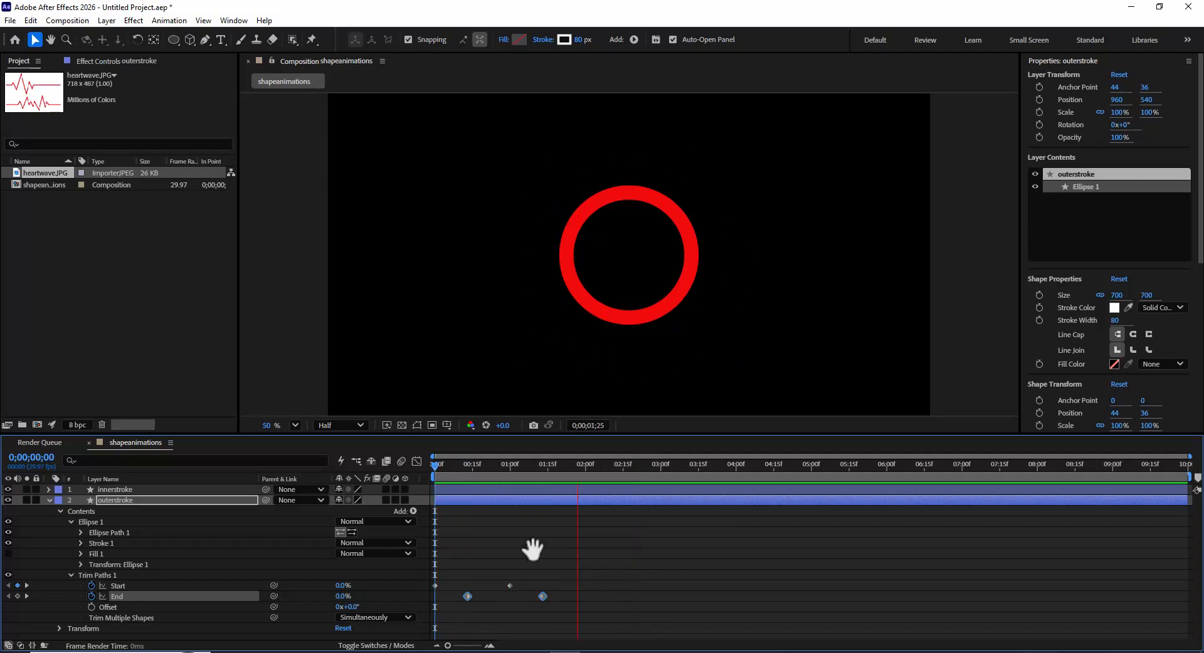
key(space)
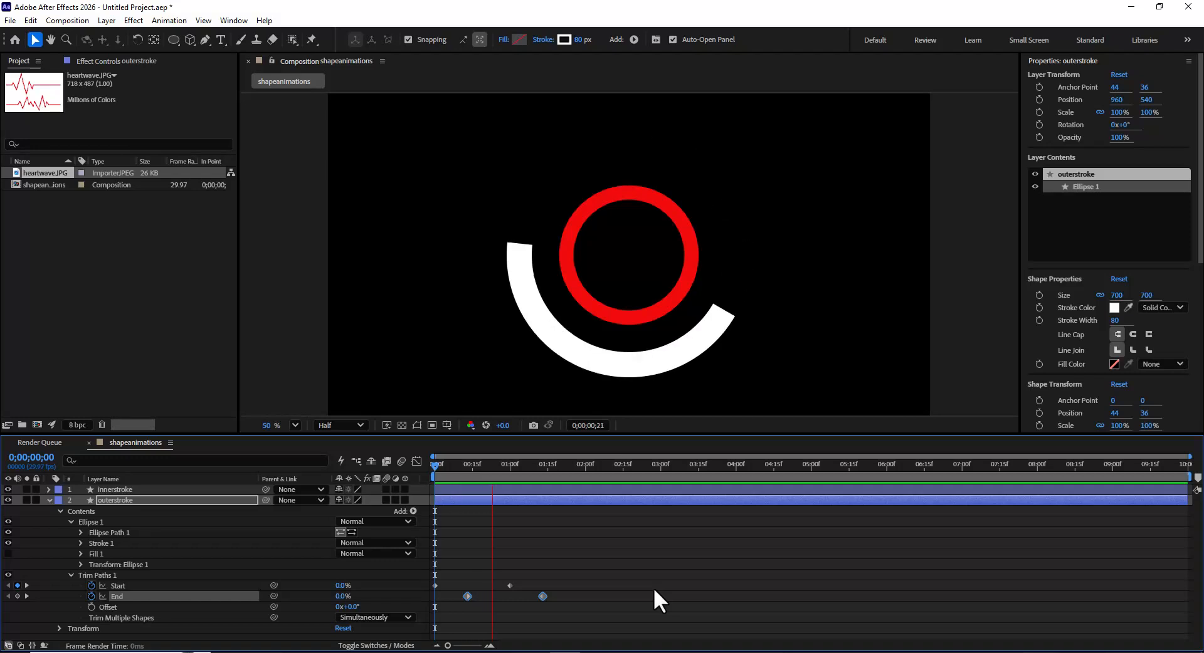
key(space)
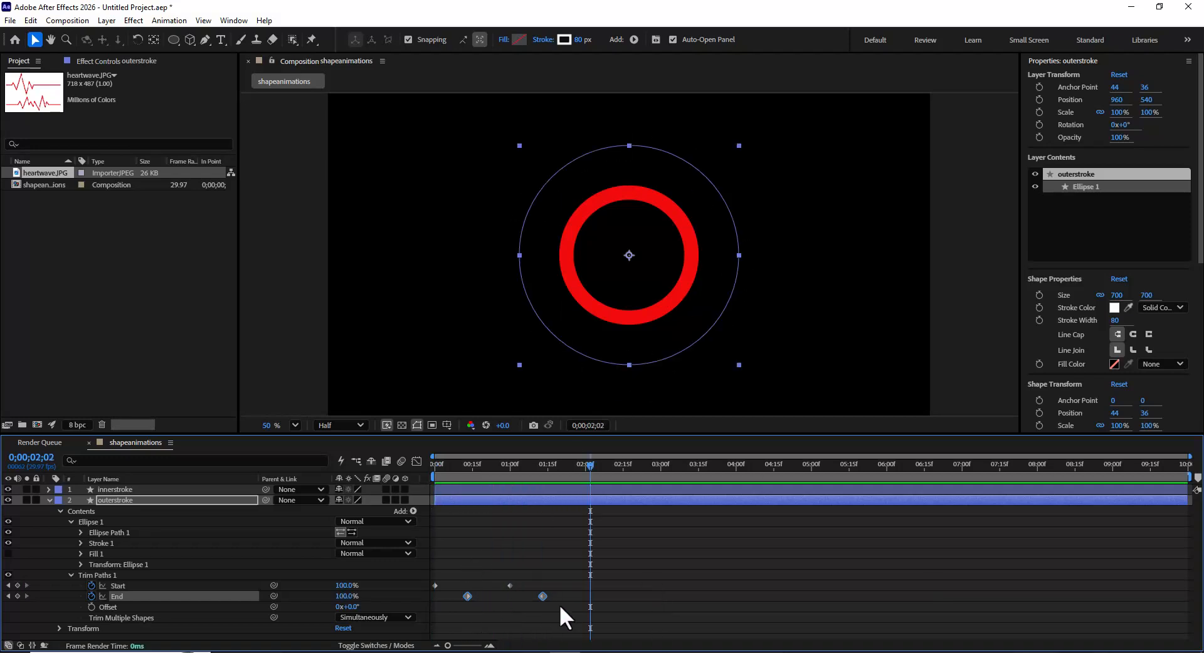
Apply Easy Ease to all four outerstroke Start and End keyframes and preview the eased animation from the beginning.
drag(578, 614, 419, 565)
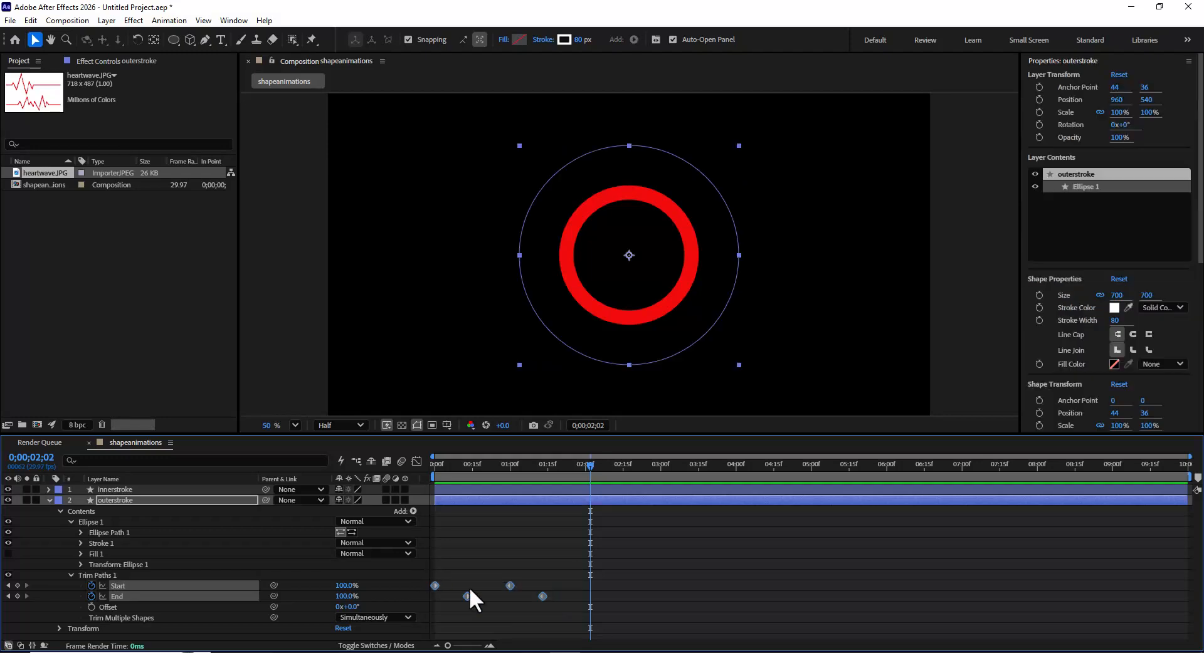
right_click(509, 586)
mouse_move(573, 577)
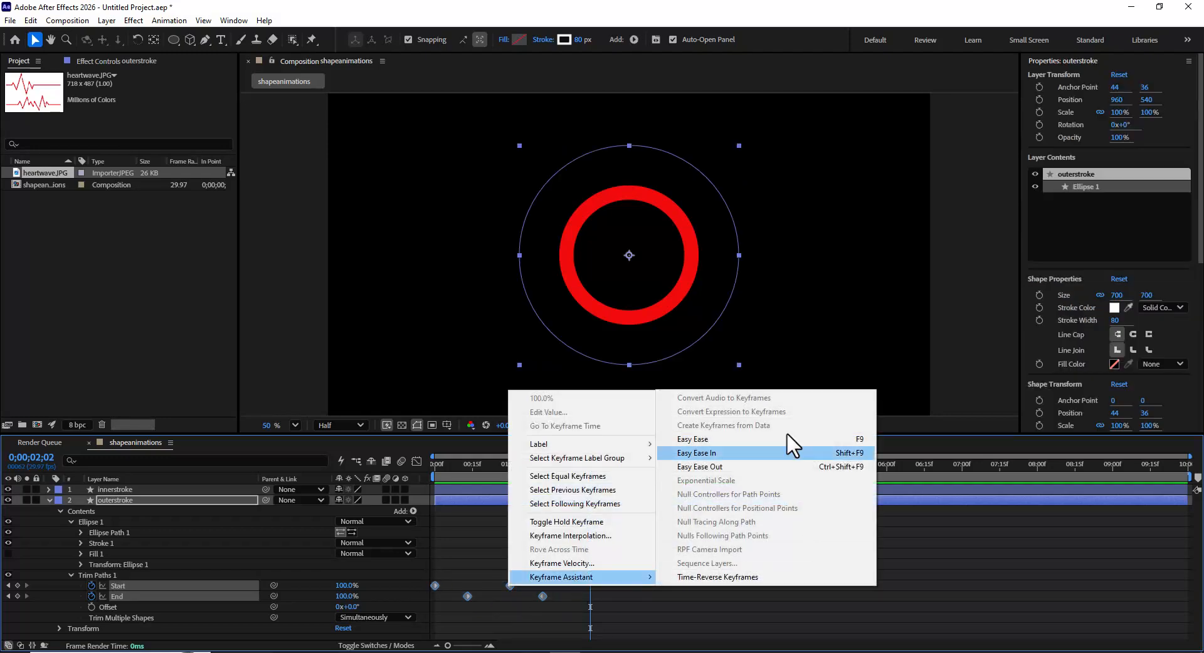
click(711, 440)
click(439, 465)
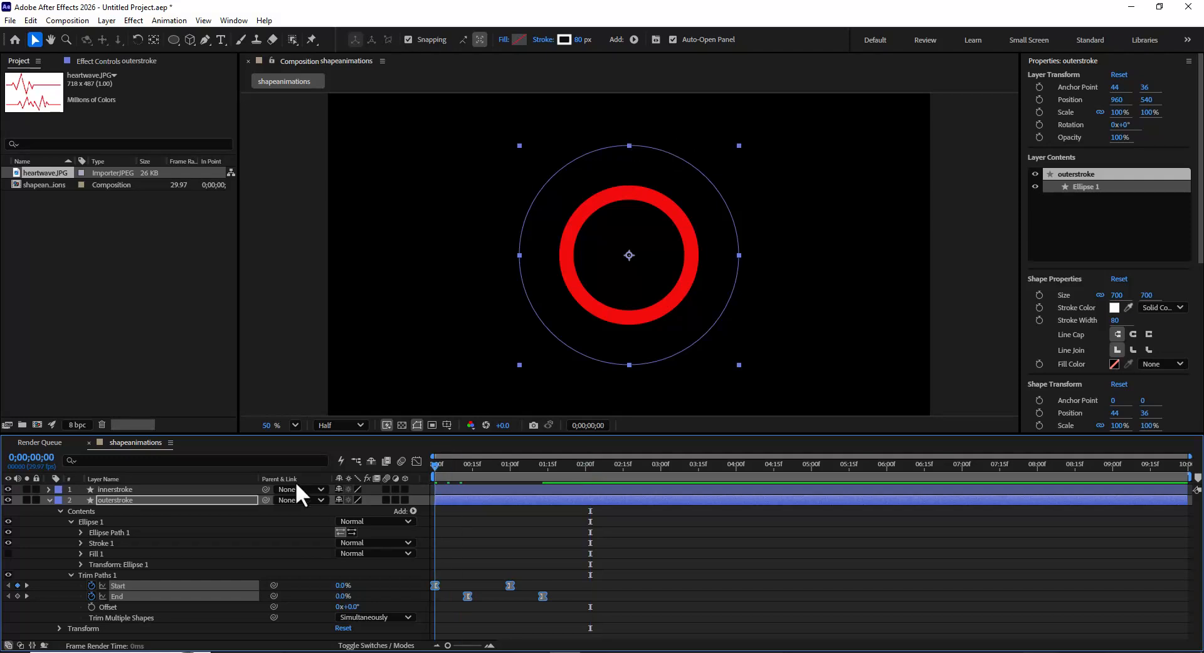
key(space)
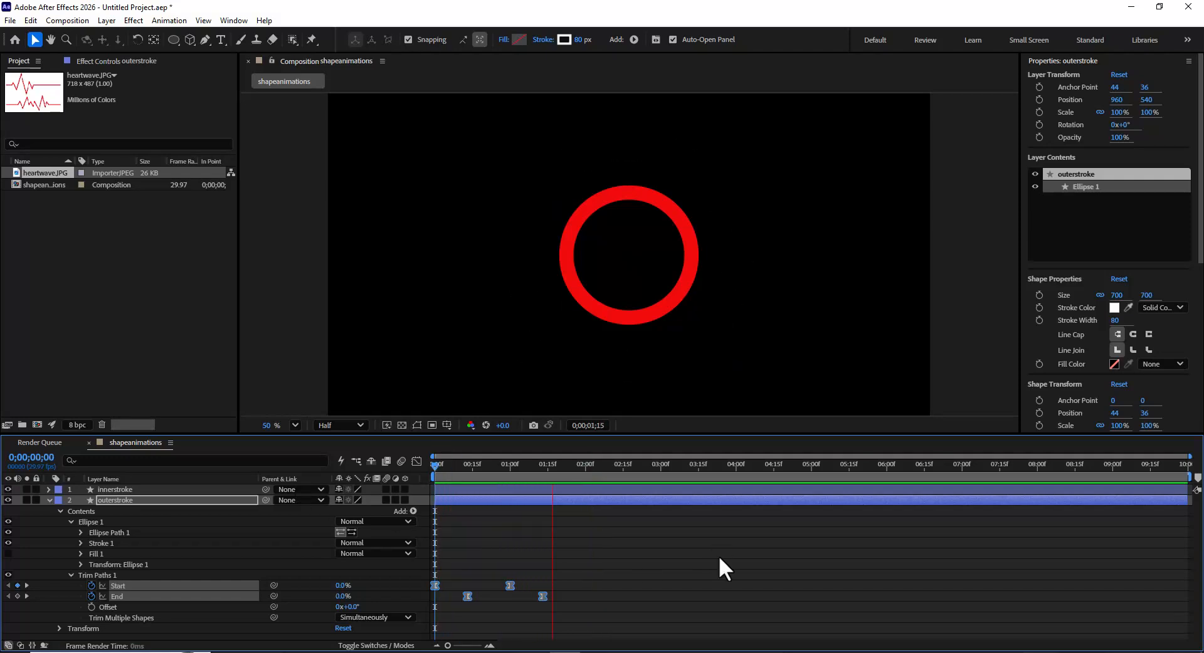
key(space)
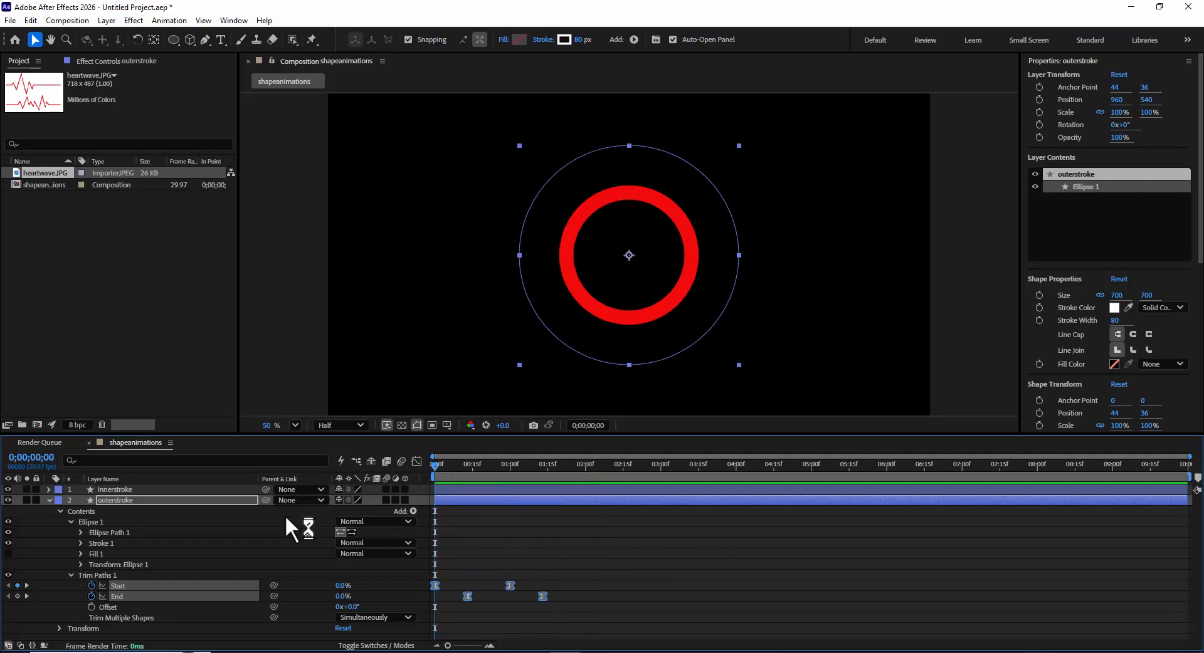
key(space)
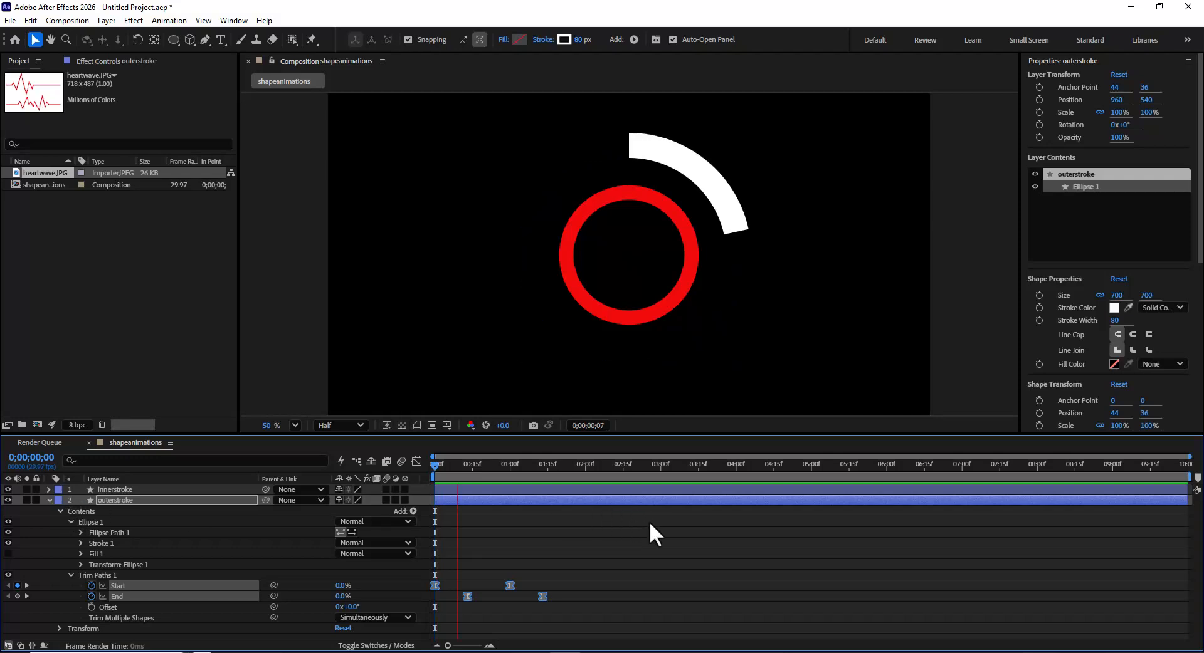
key(space)
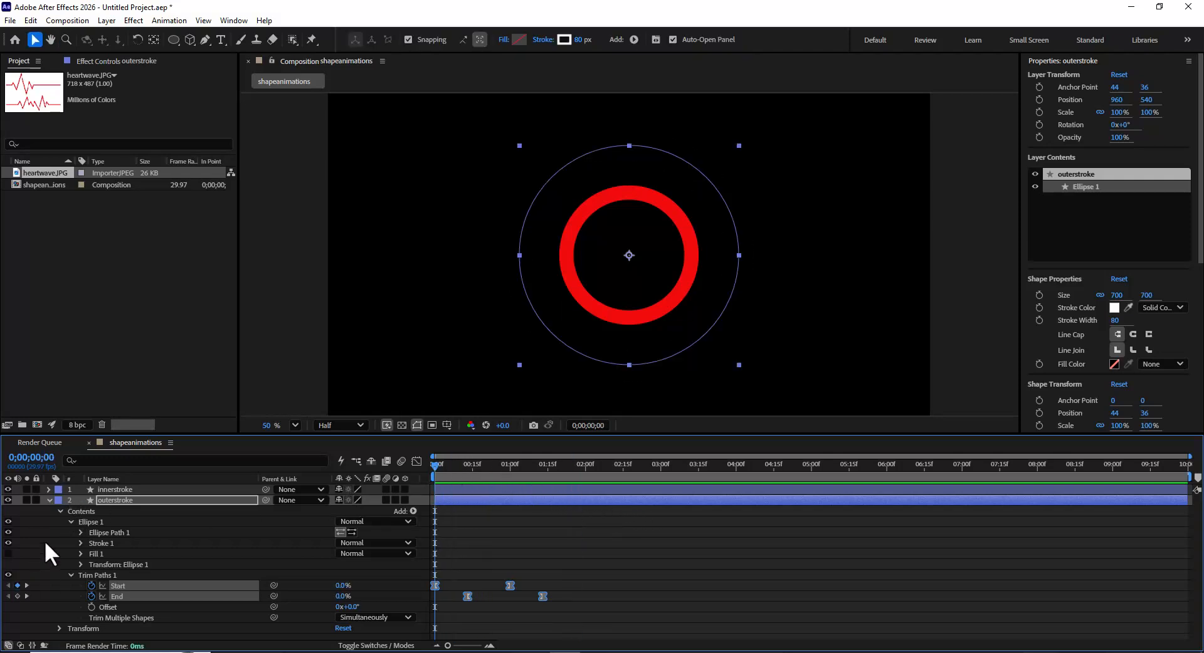
Collapse the outerstroke layer and add a Trim Paths operator to the contents of the innerstroke layer.
click(48, 499)
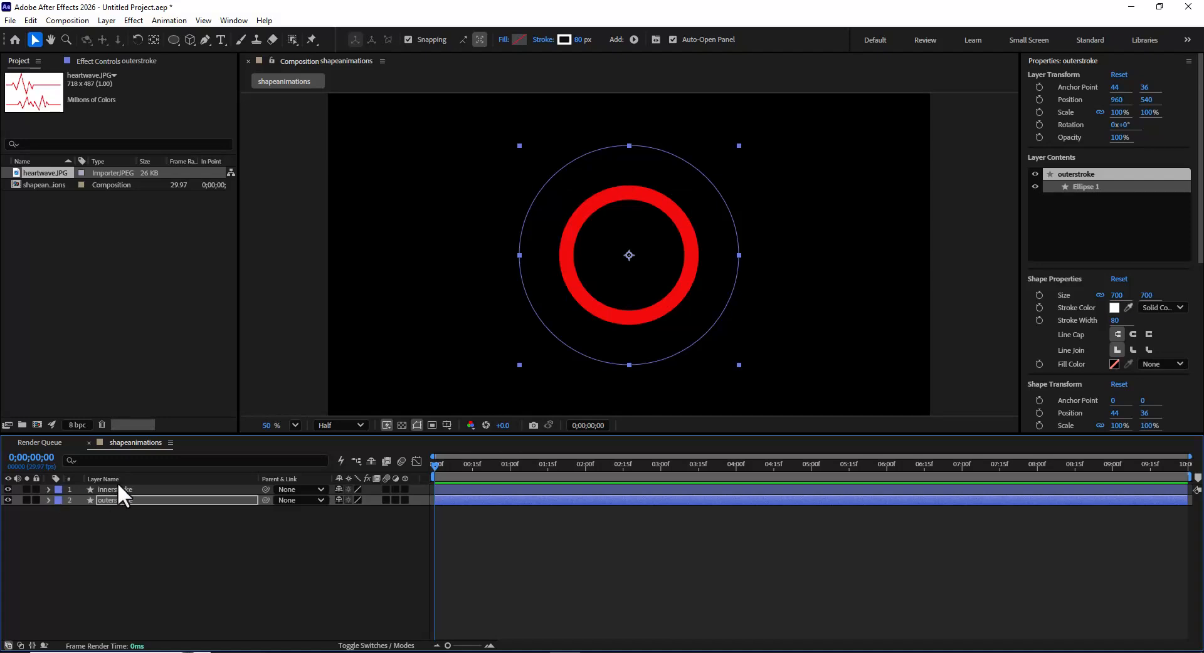
click(121, 490)
click(49, 490)
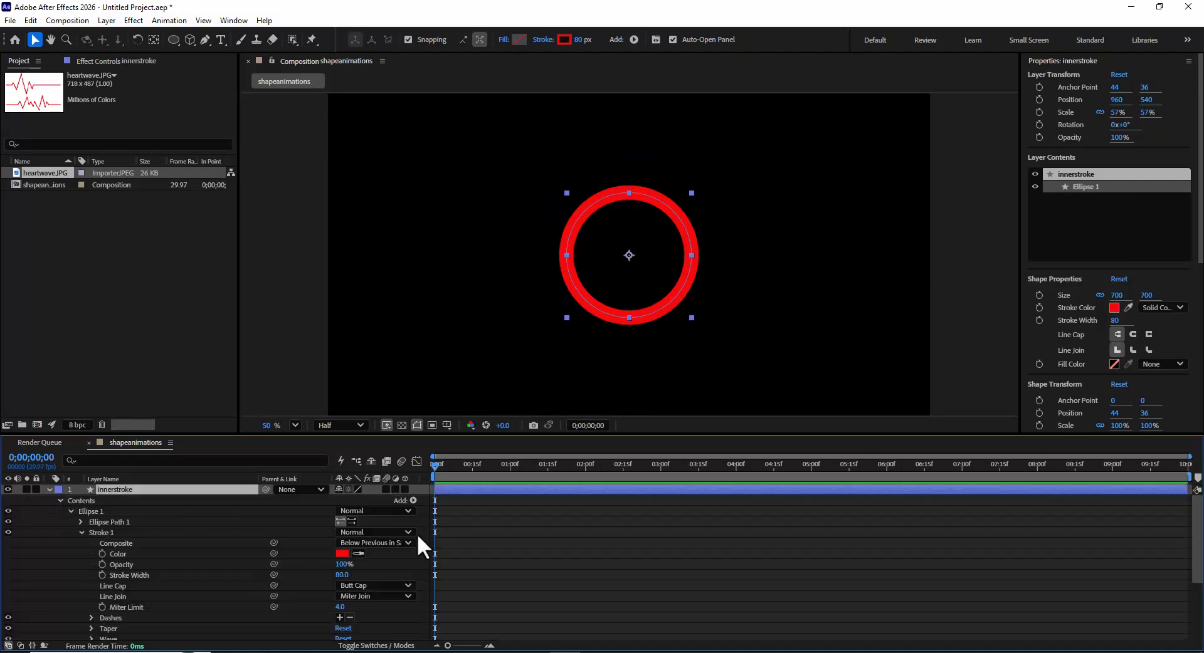
click(414, 501)
click(472, 432)
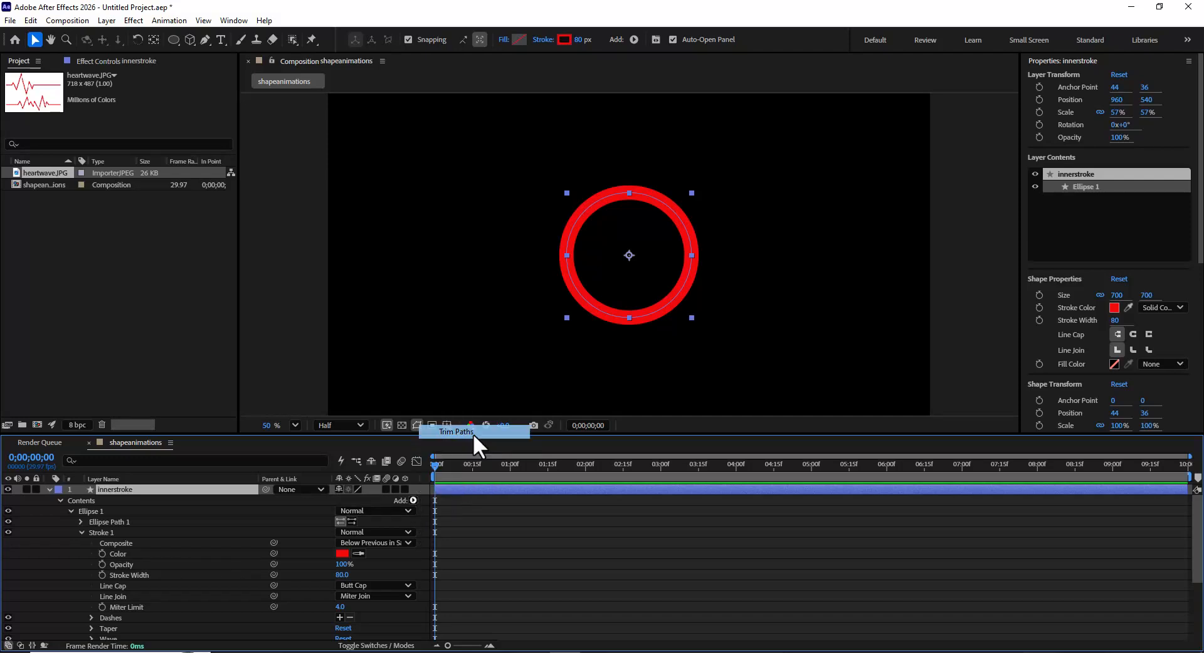
Set the innerstroke Trim Paths End to 0% and add Start and End keyframes of 0% at 0;00.
scroll(126, 614, down, 3)
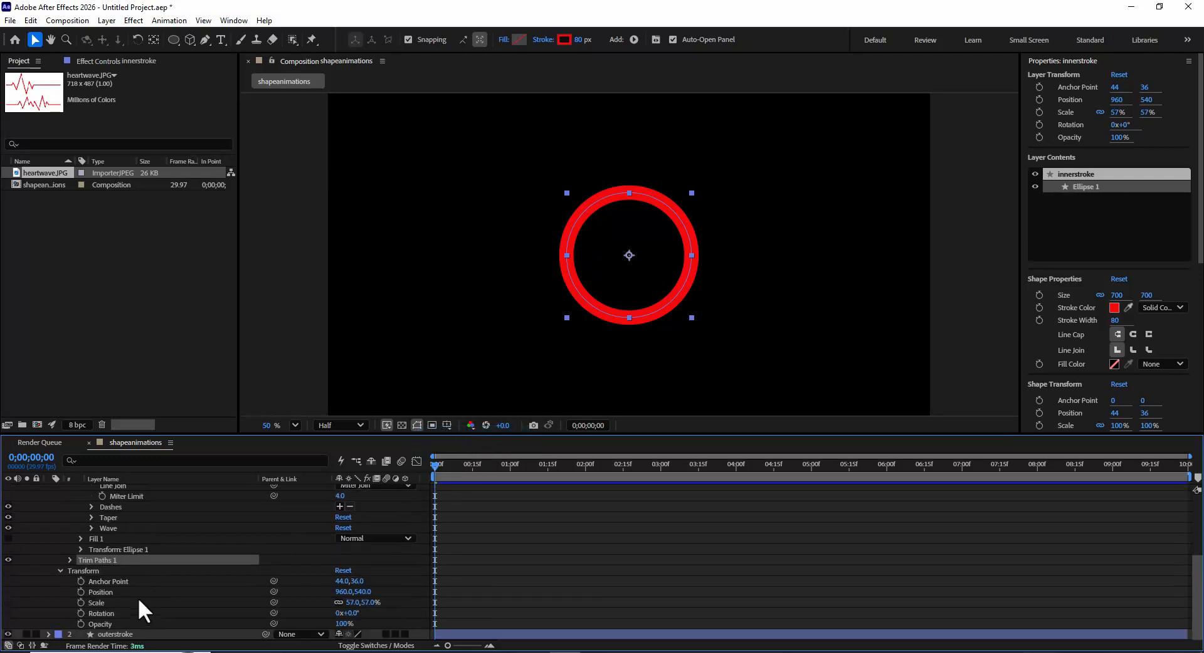
click(68, 559)
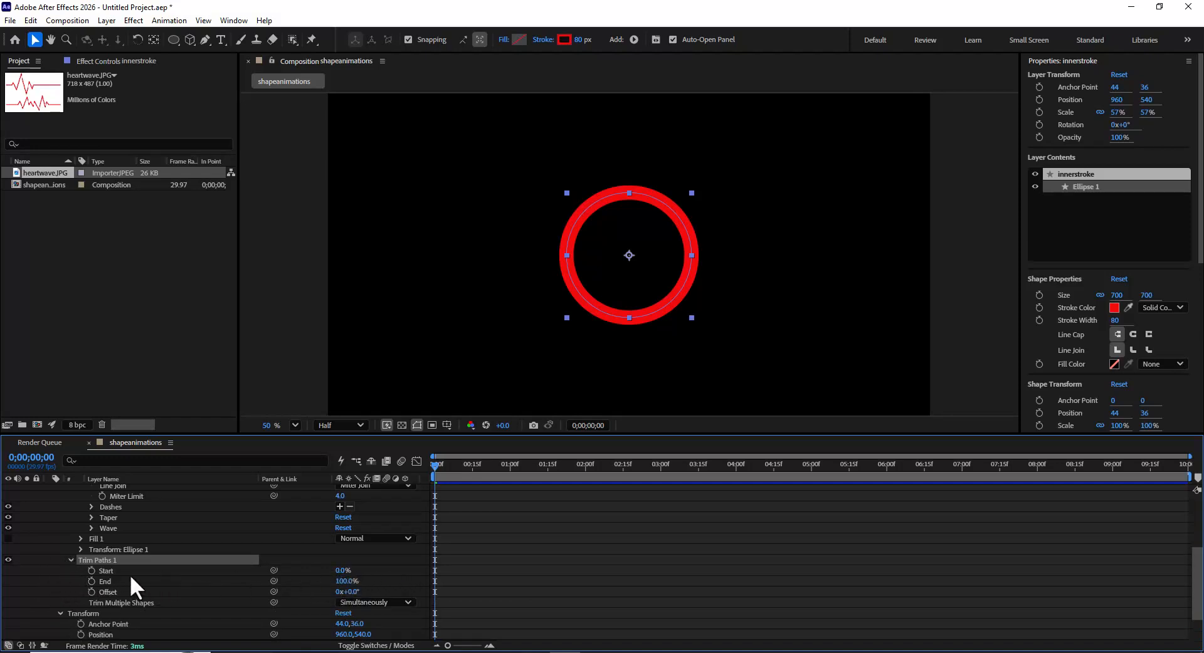
drag(349, 584, 100, 603)
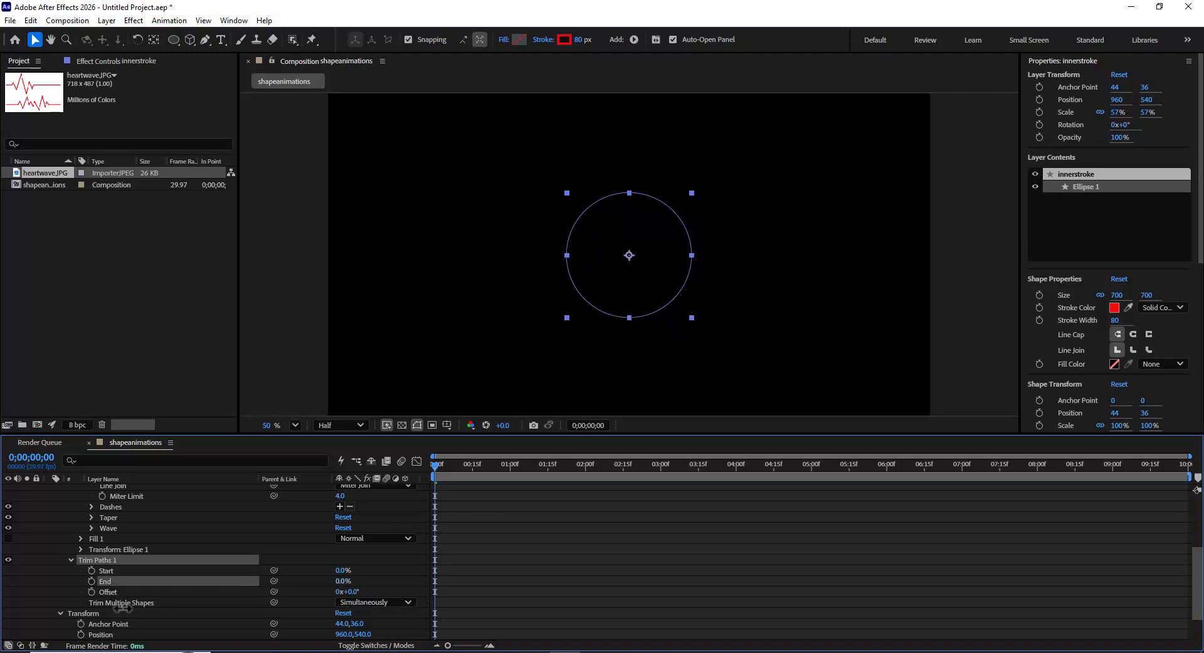
click(91, 571)
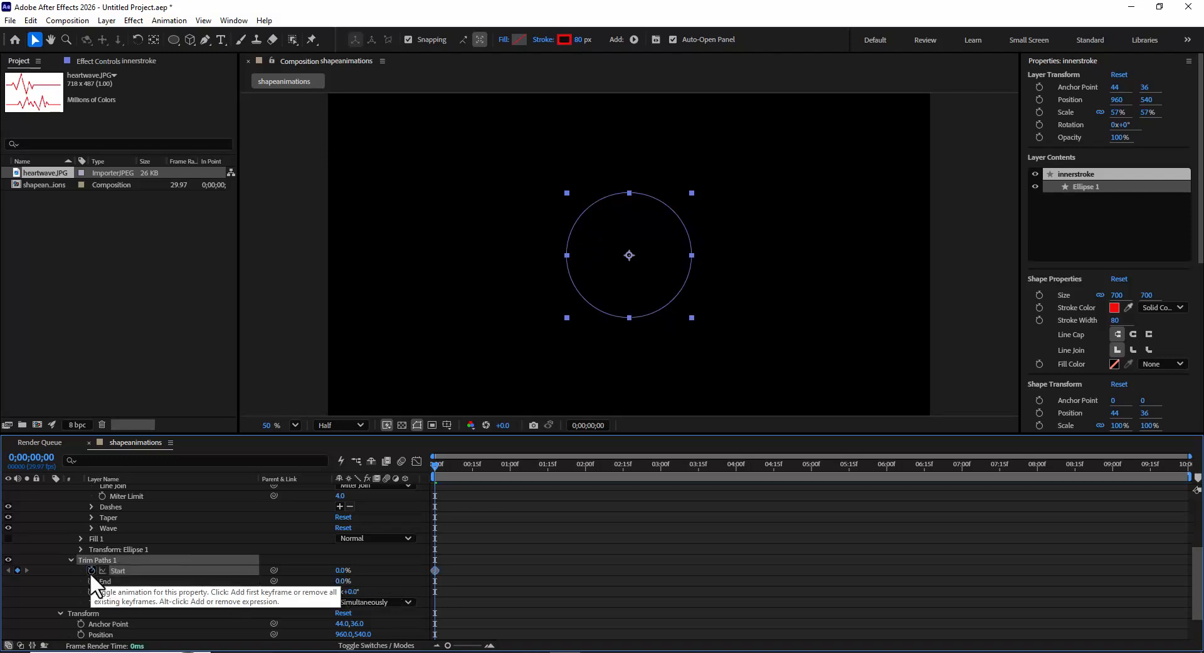
click(91, 581)
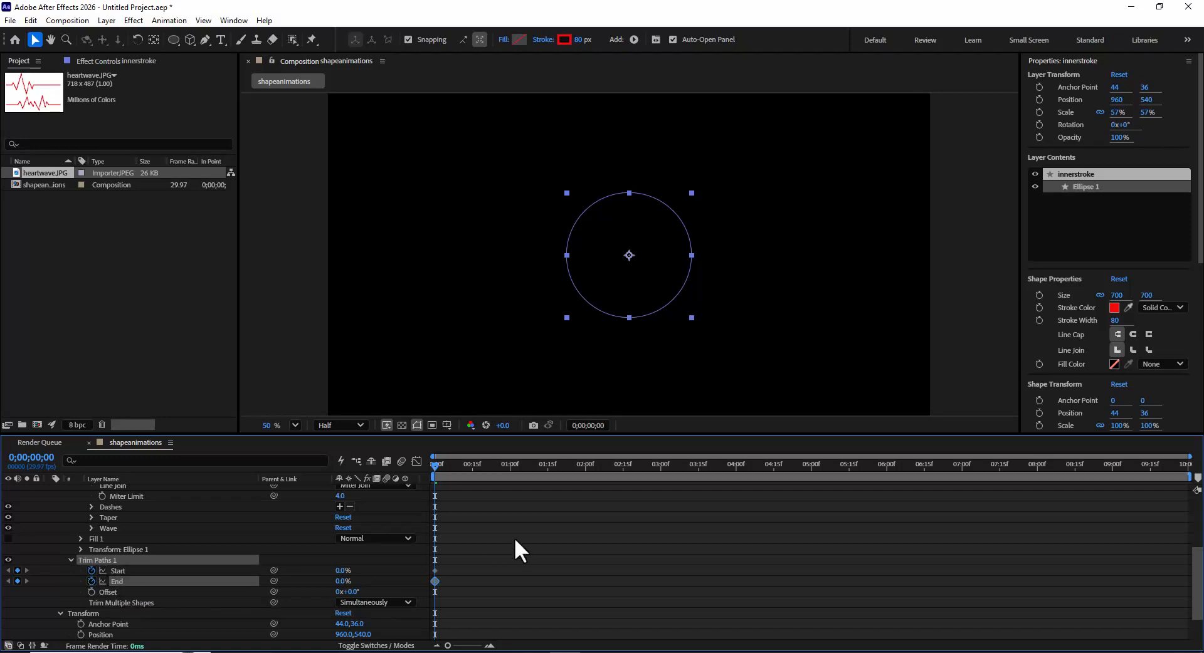
Add 100% keyframes for both the End and Start of the innerstroke Trim Paths at 1;00.
click(509, 466)
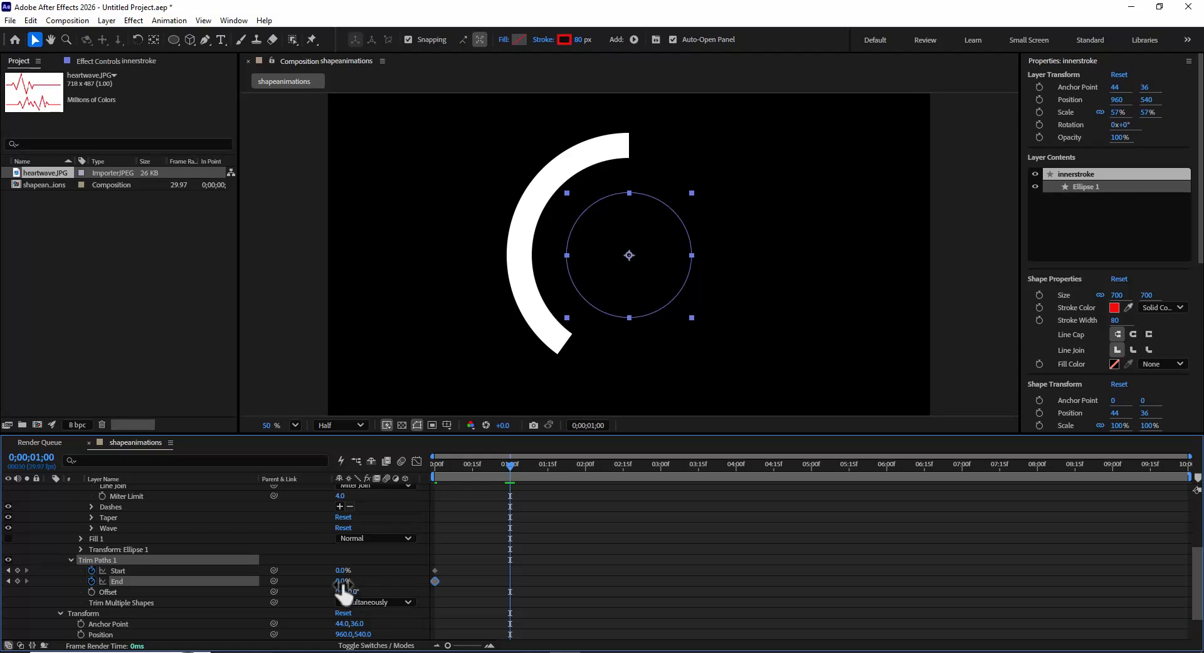
mouse_move(343, 581)
mouse_down()
mouse_move(437, 584)
mouse_move(470, 599)
mouse_up()
mouse_move(342, 571)
mouse_down()
mouse_move(492, 571)
mouse_move(566, 534)
mouse_up()
Move both innerstroke Start keyframes 15 frames later together, to 0;15 and 1;15.
click(480, 582)
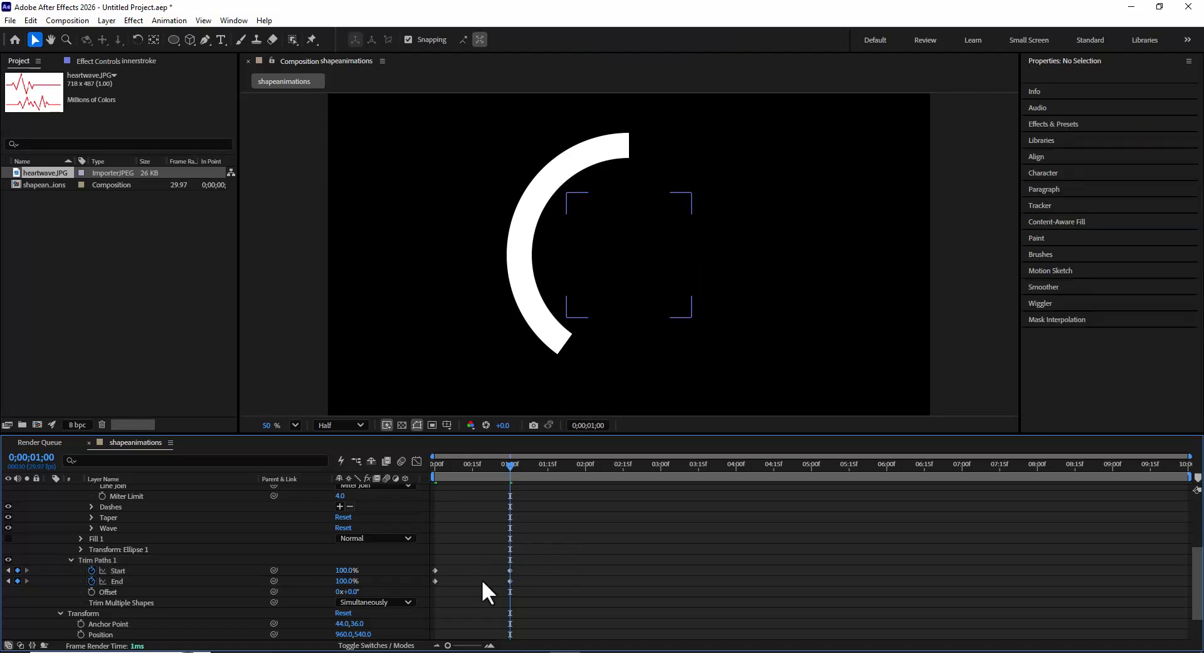
drag(434, 559, 547, 570)
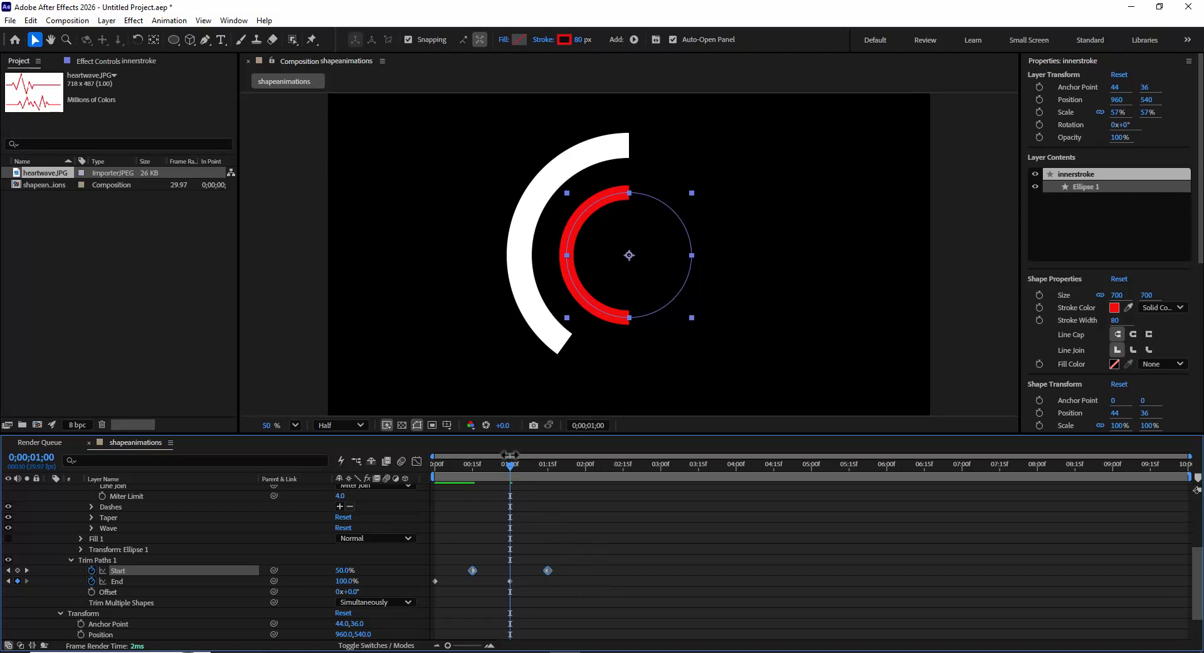
click(540, 596)
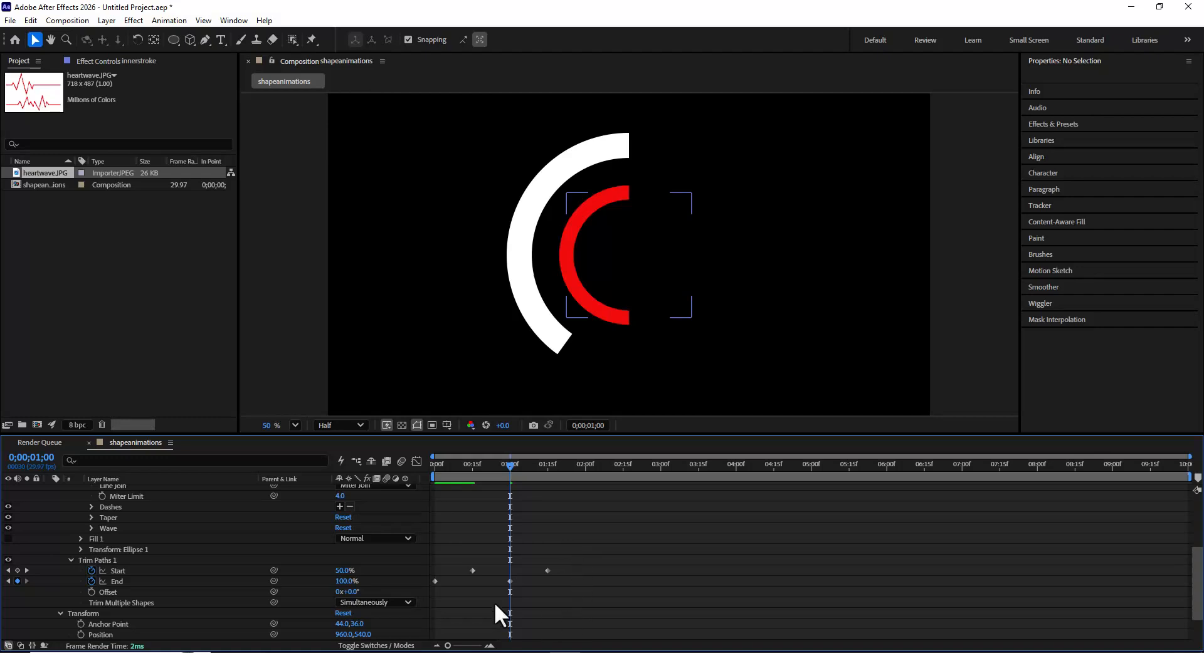
Preview the combined animation of the white and red rings several times from the beginning of the timeline.
drag(506, 463, 213, 487)
key(space)
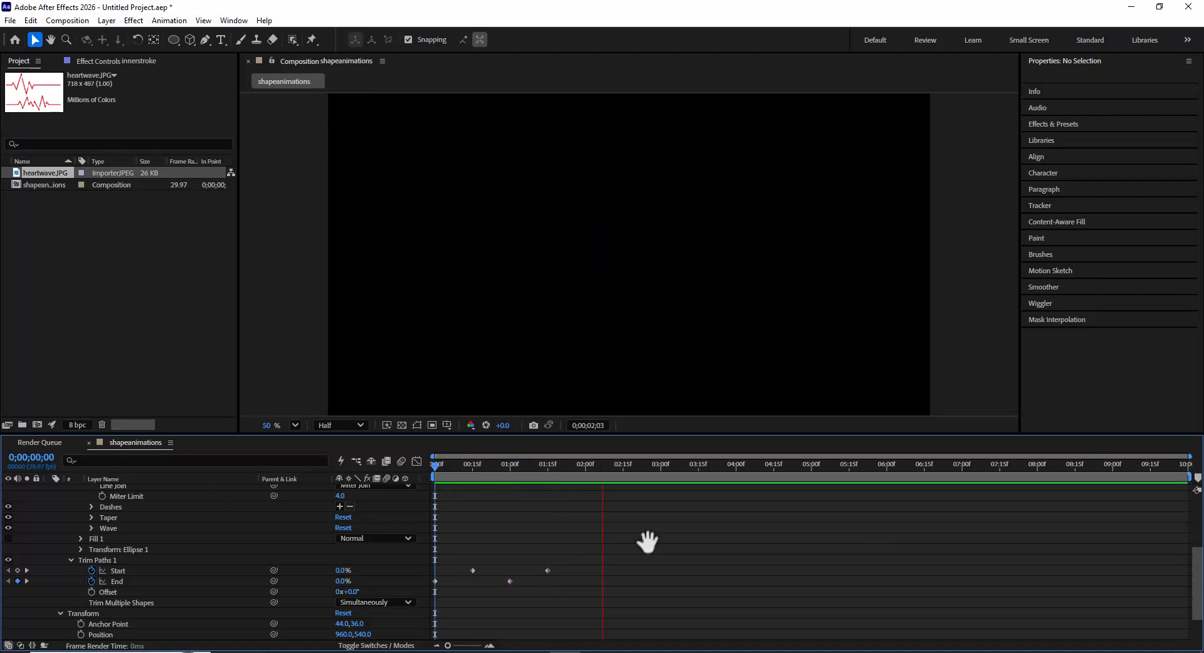
key(space)
drag(608, 464, 232, 528)
key(space)
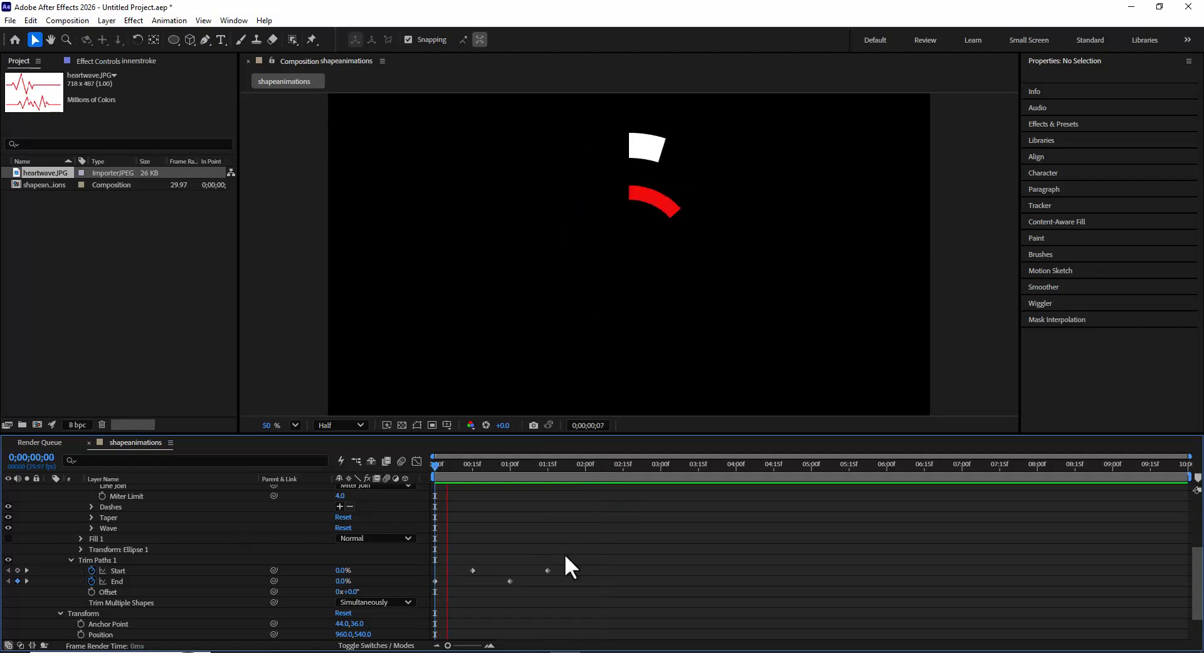
key(space)
key(Home)
key(space)
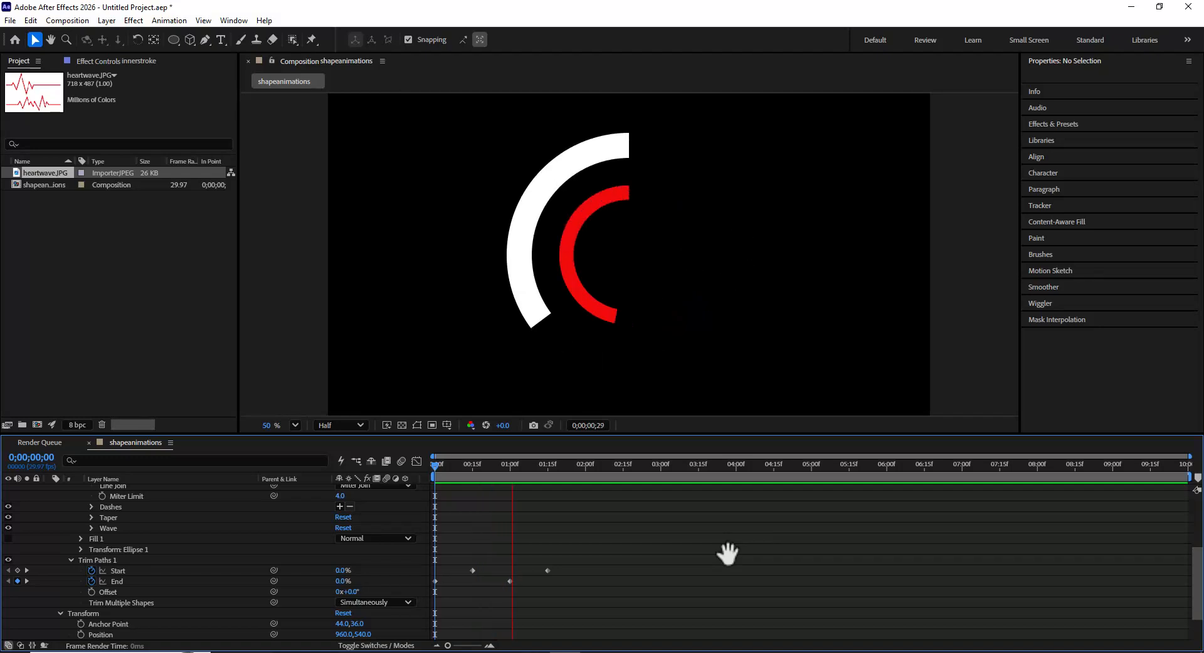
Apply Easy Ease to all four innerstroke Trim Paths Start and End keyframes and preview the animation.
key(space)
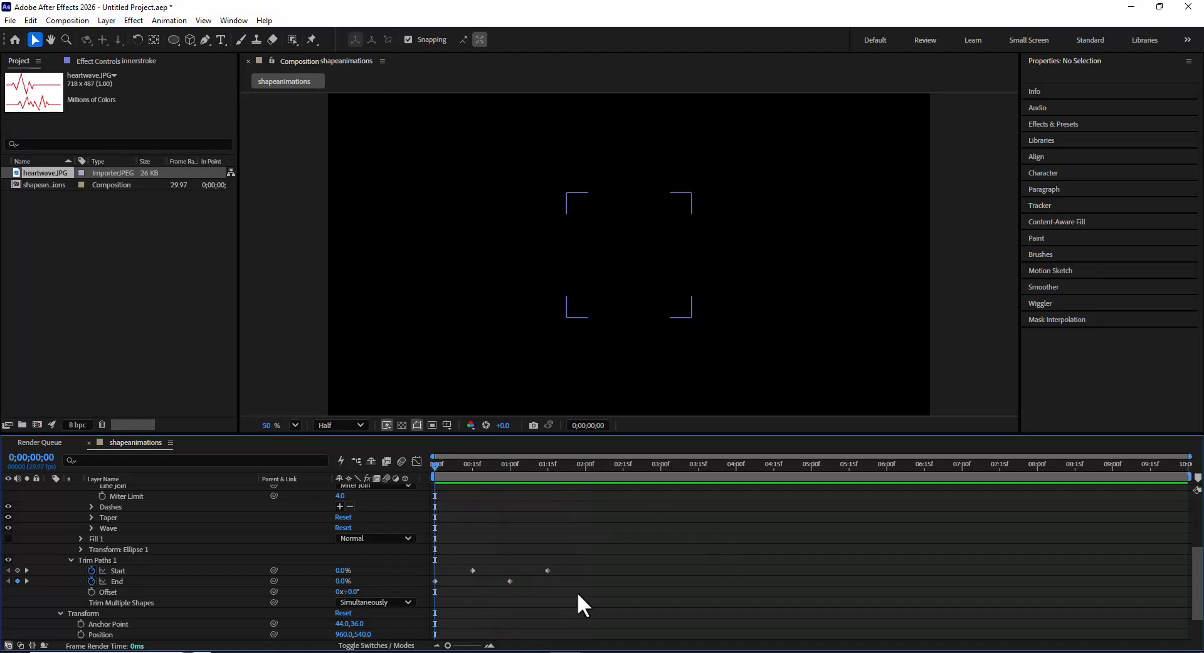
drag(578, 614, 413, 558)
right_click(547, 570)
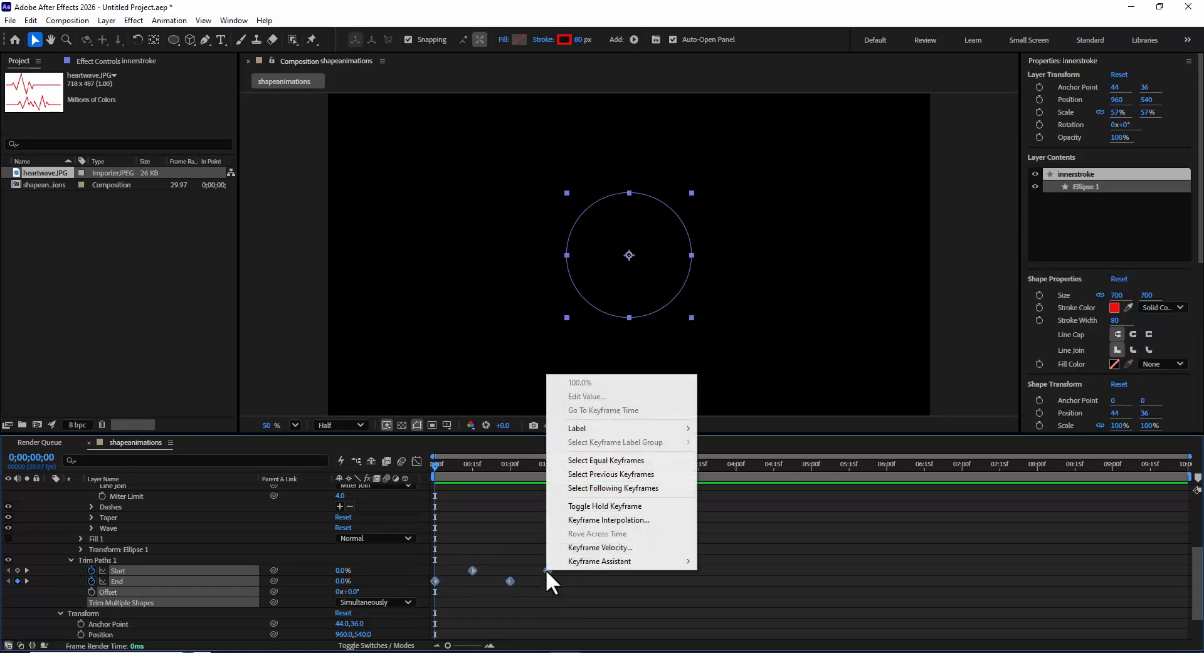
mouse_move(594, 565)
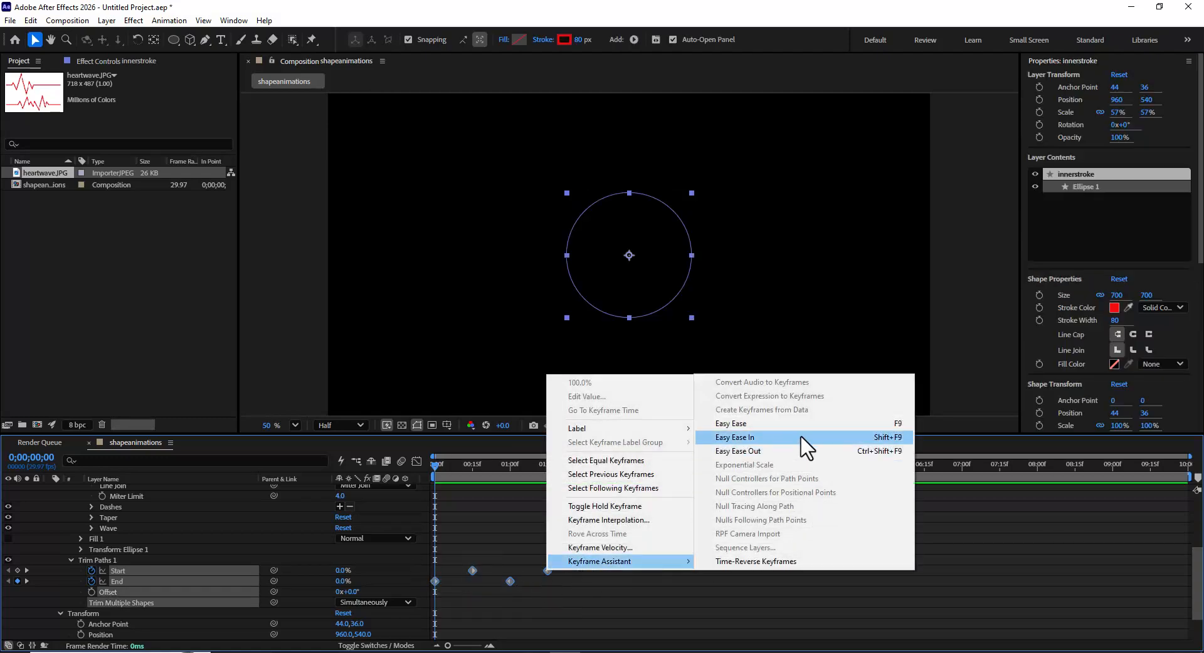
click(759, 425)
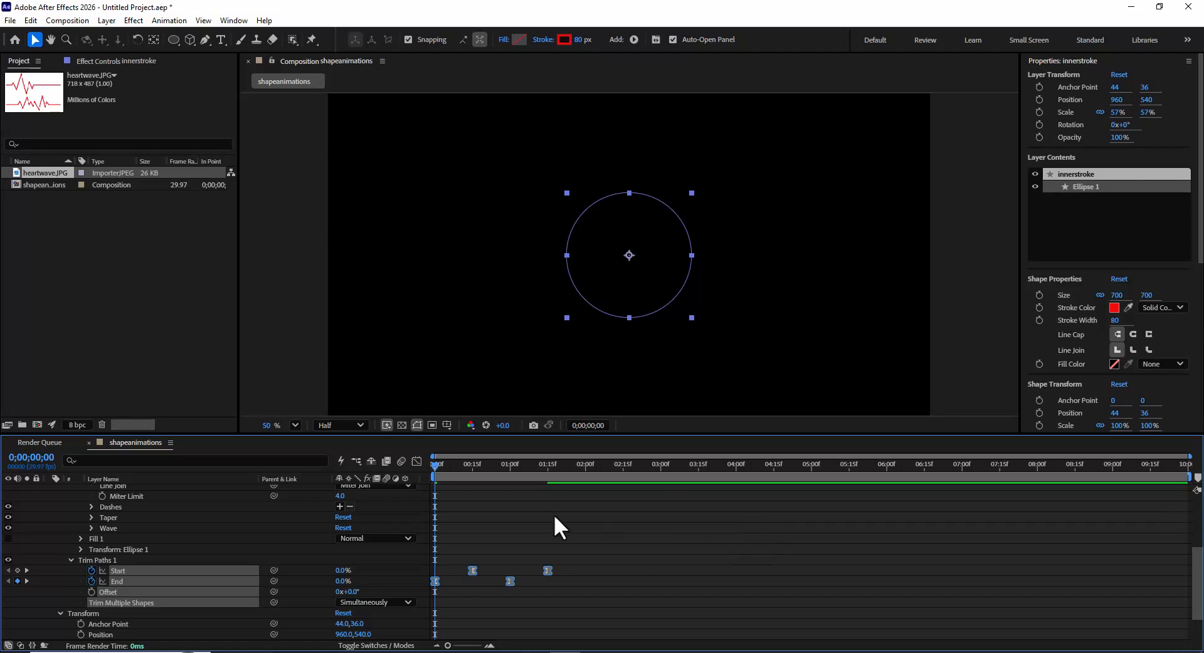
key(space)
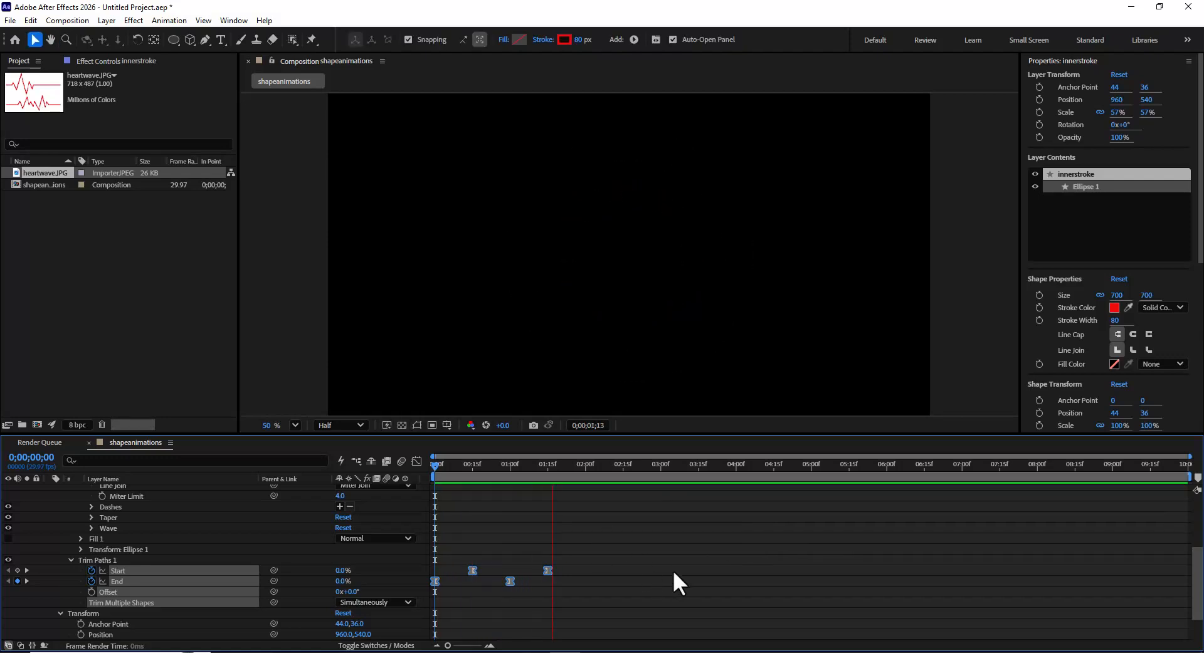
key(space)
drag(500, 469, 449, 472)
key(Home)
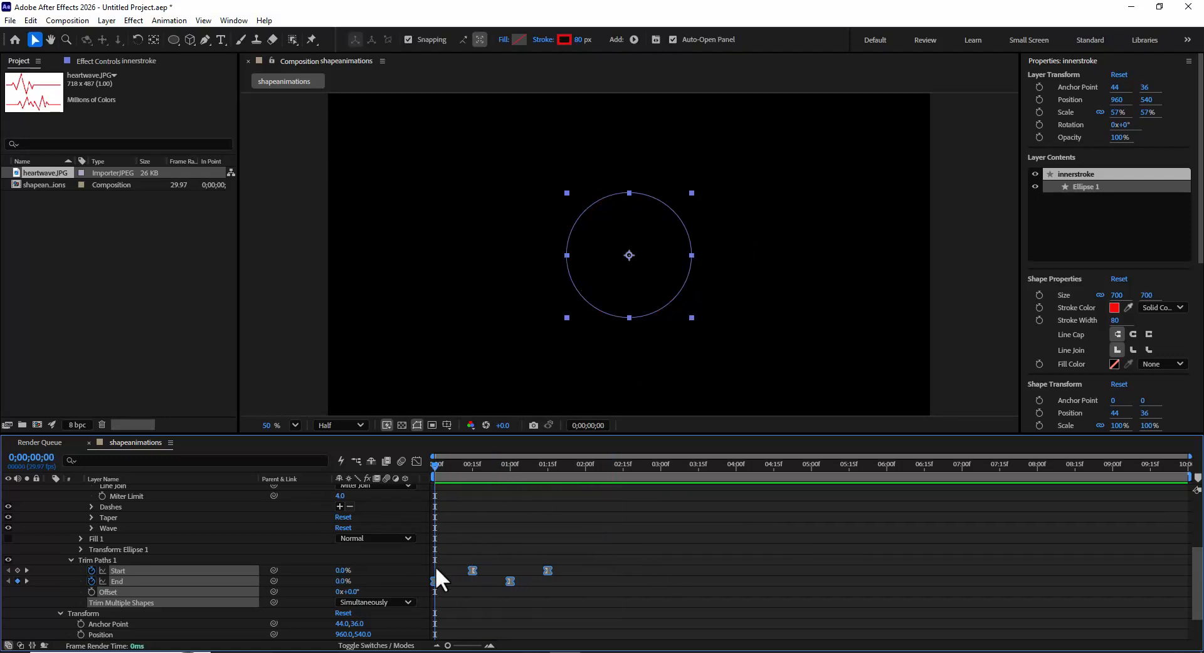
Time-reverse the innerstroke Trim Paths Start and End keyframes and play back both rings from the beginning.
drag(602, 621, 393, 555)
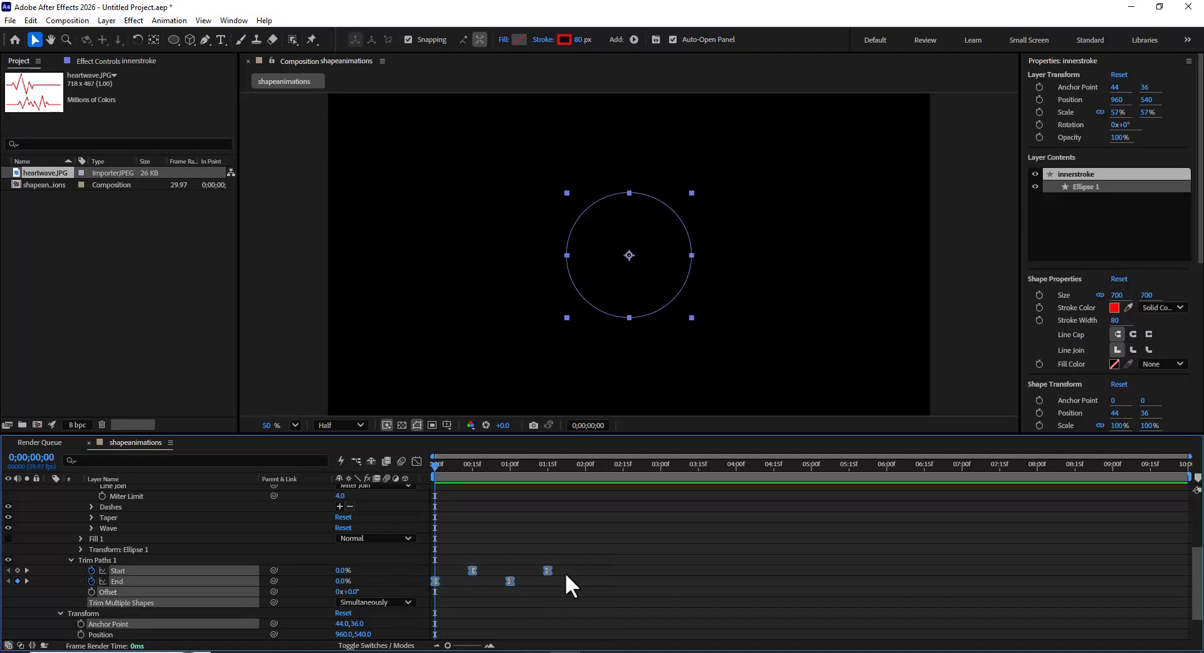
right_click(548, 571)
mouse_move(643, 564)
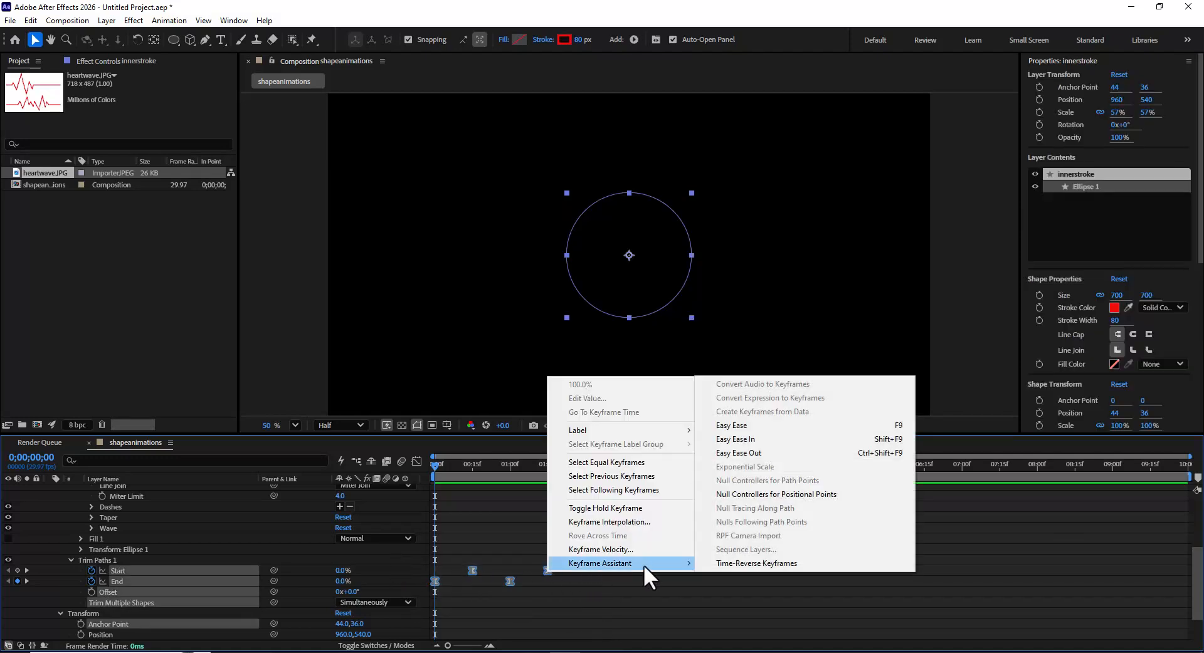
click(803, 564)
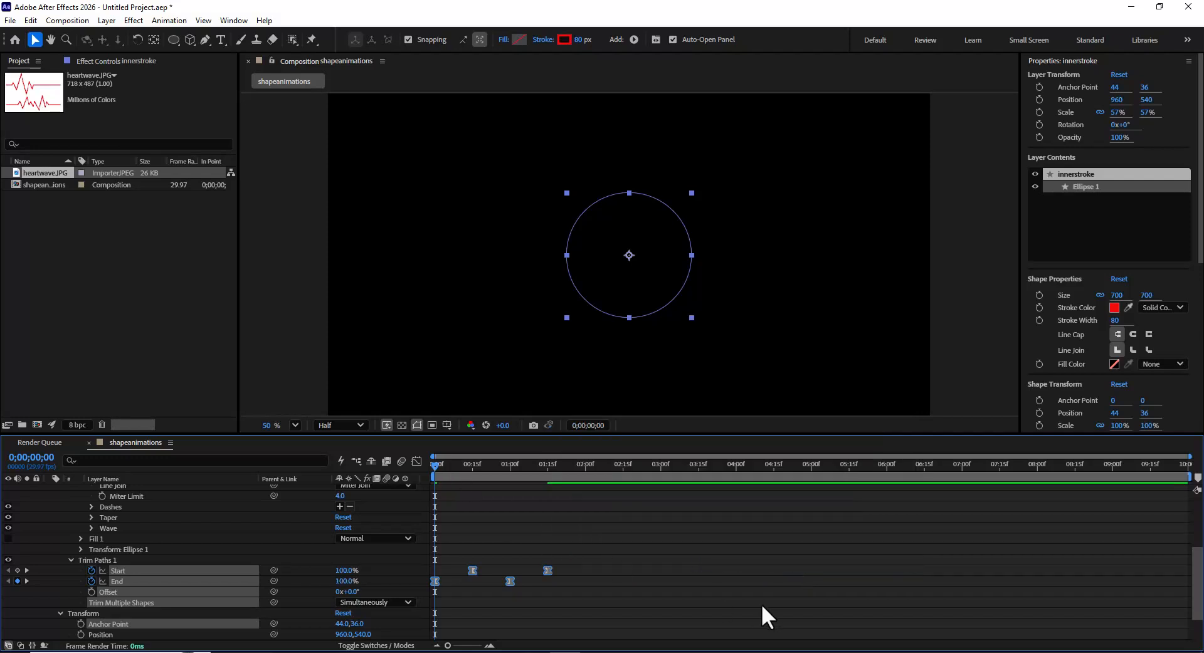
key(space)
key(space)
key(space)
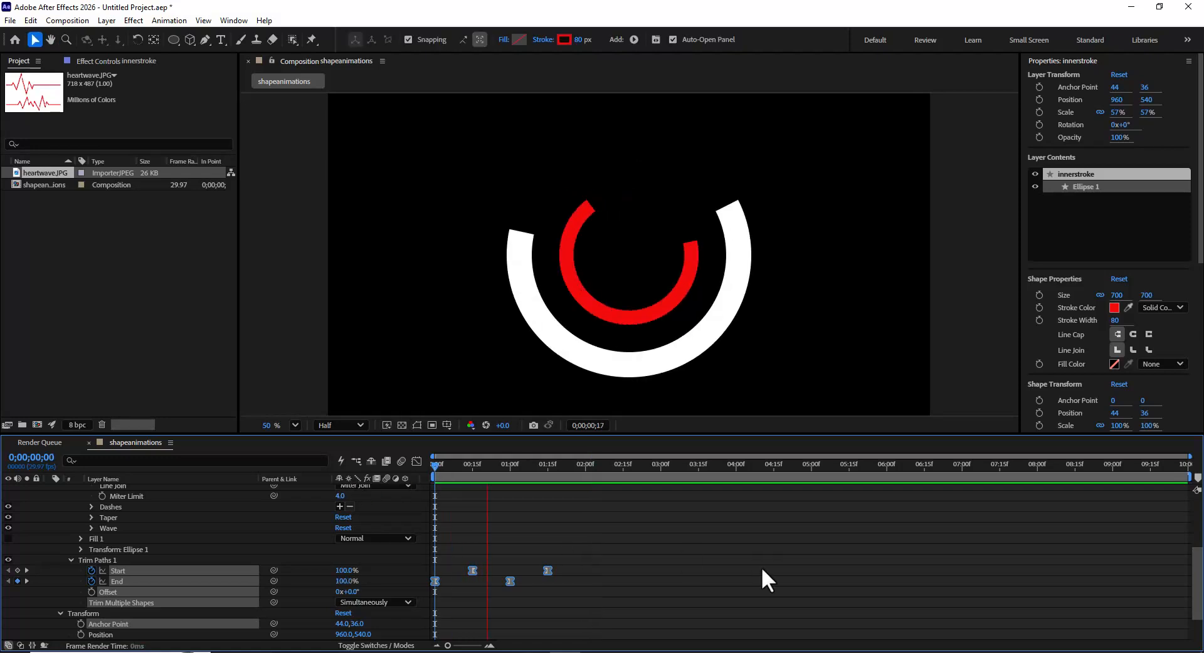
drag(471, 460, 465, 464)
key(space)
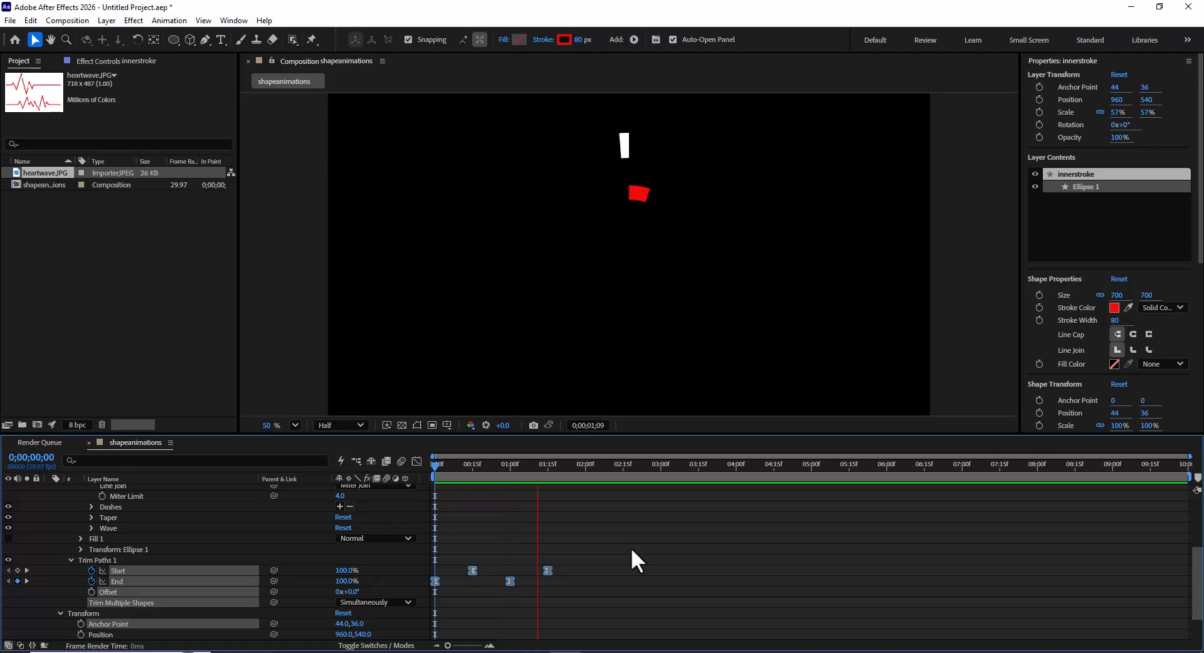
Collapse the layer properties and pre-compose innerstroke and outerstroke together as strokeanimation, moving all attributes into the new composition.
key(u)
click(180, 538)
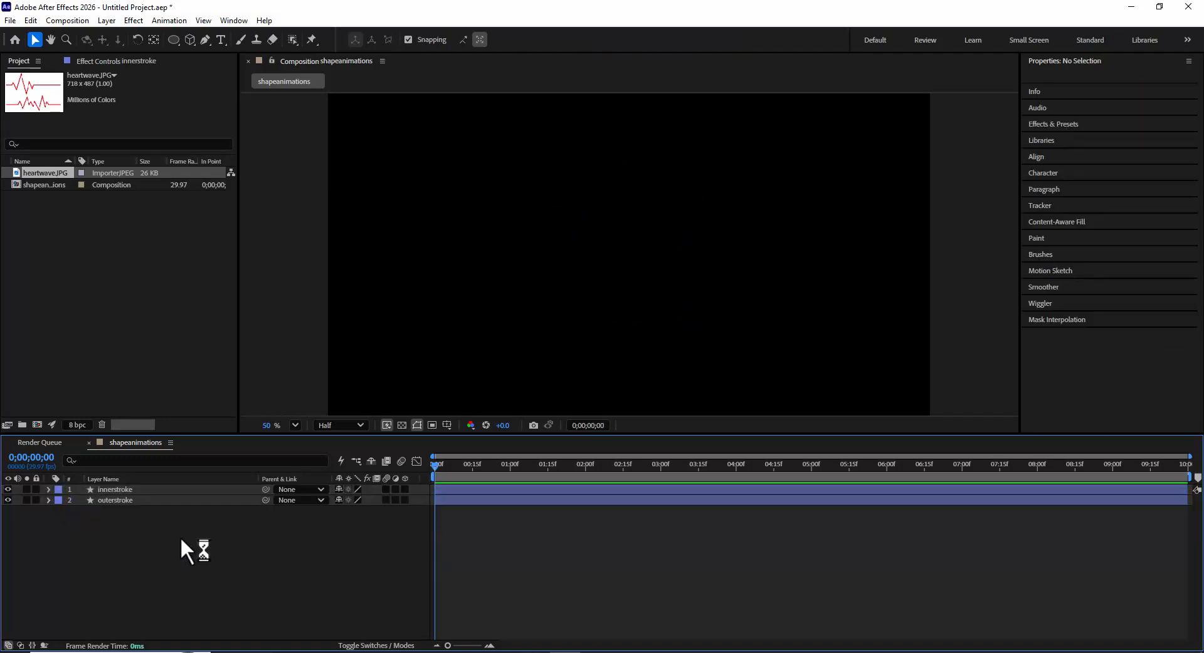
click(122, 489)
shift+click(134, 500)
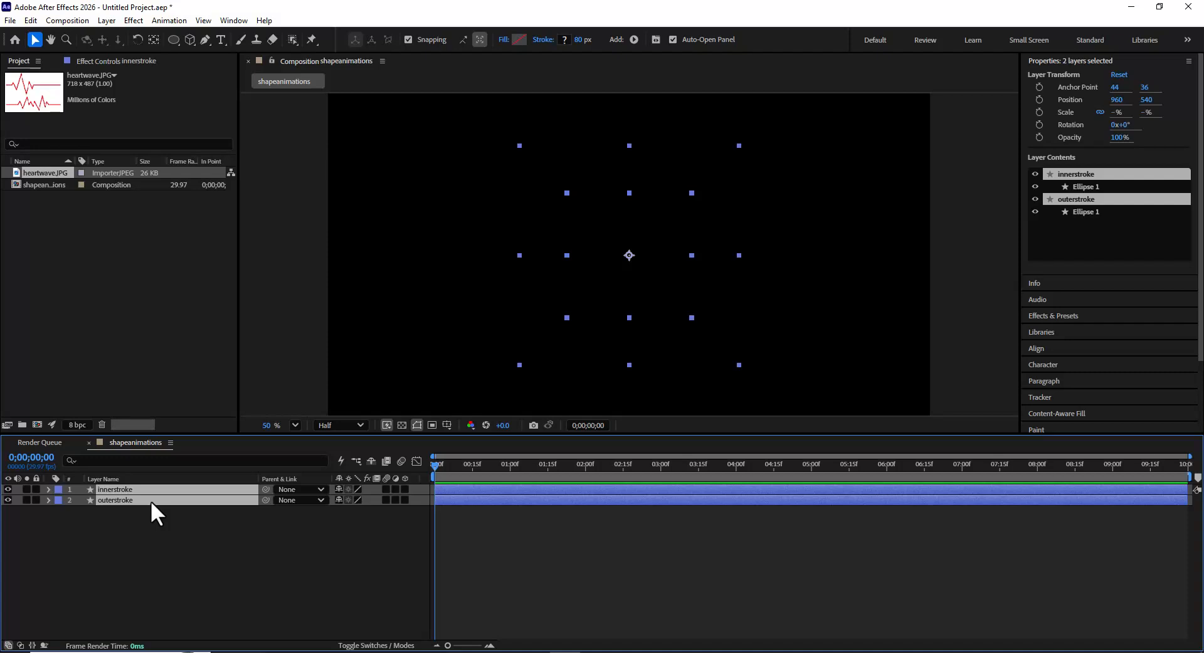
right_click(150, 500)
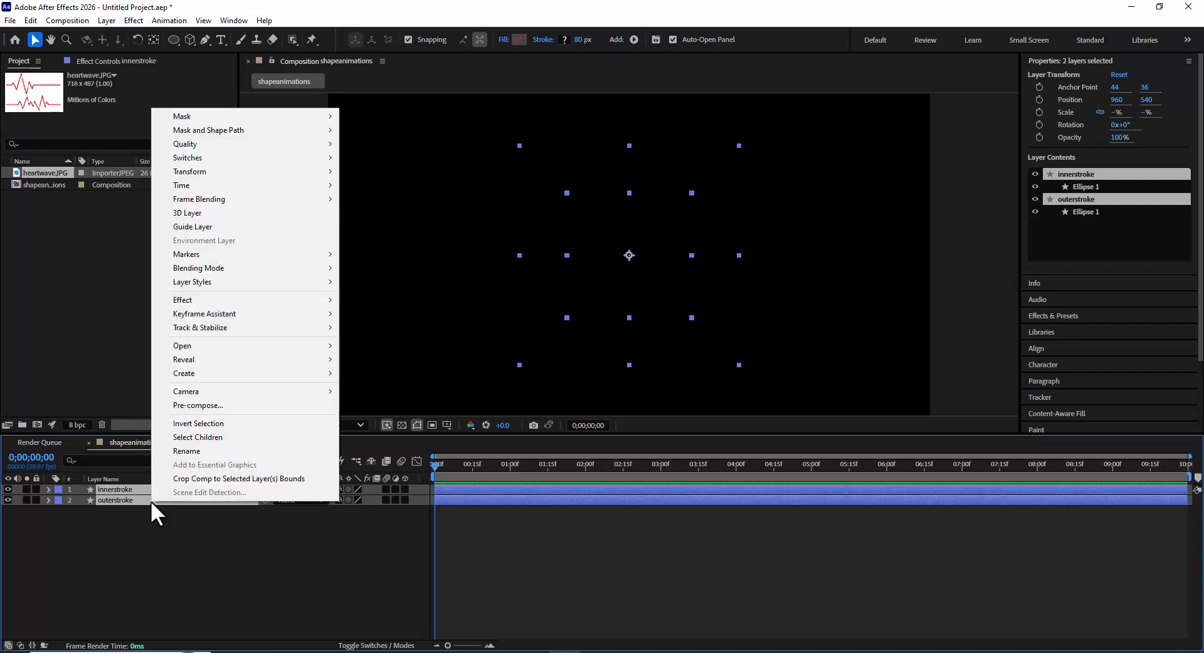
click(239, 405)
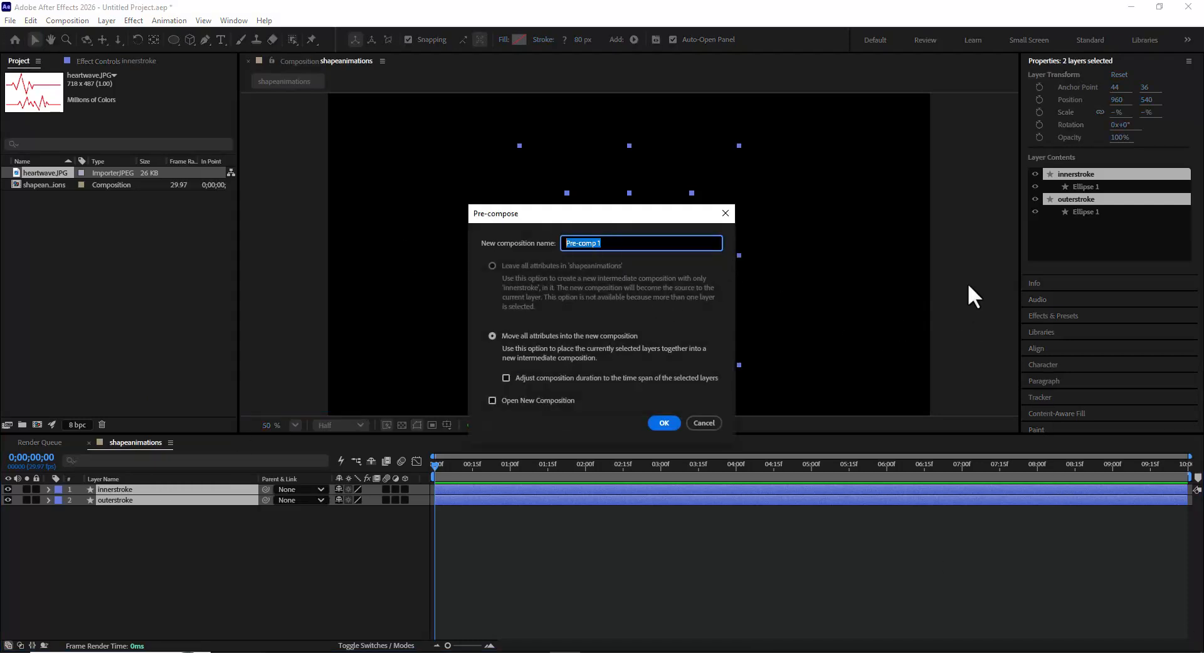
text(strokeanimation)
click(660, 422)
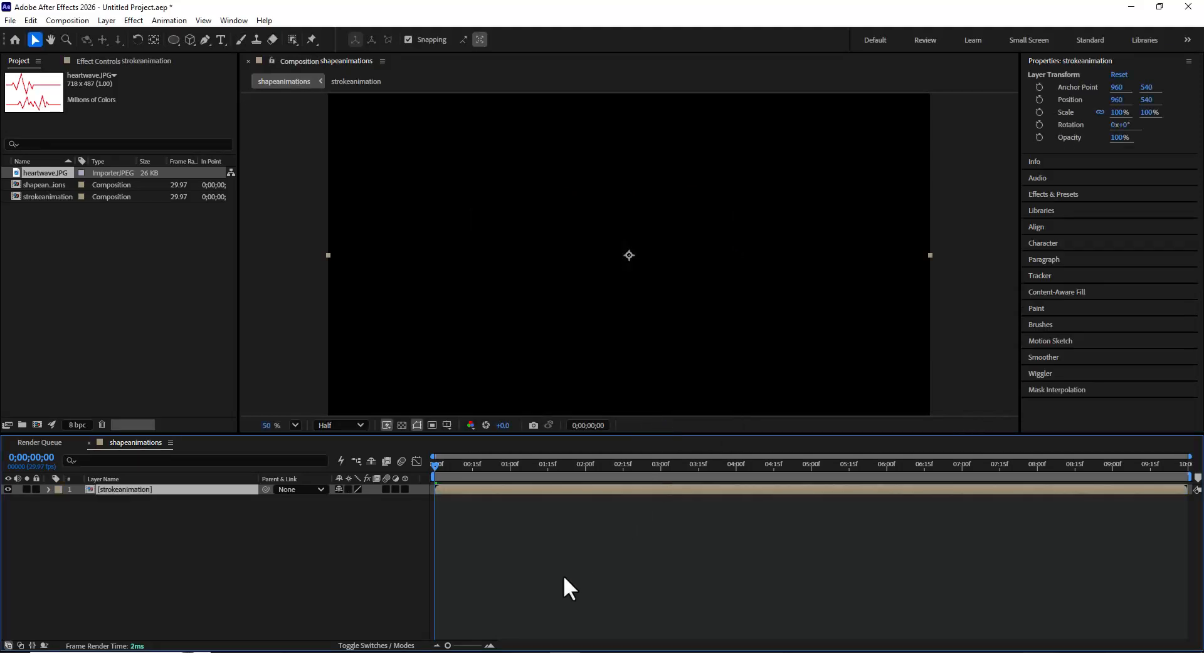
key(space)
key(space)
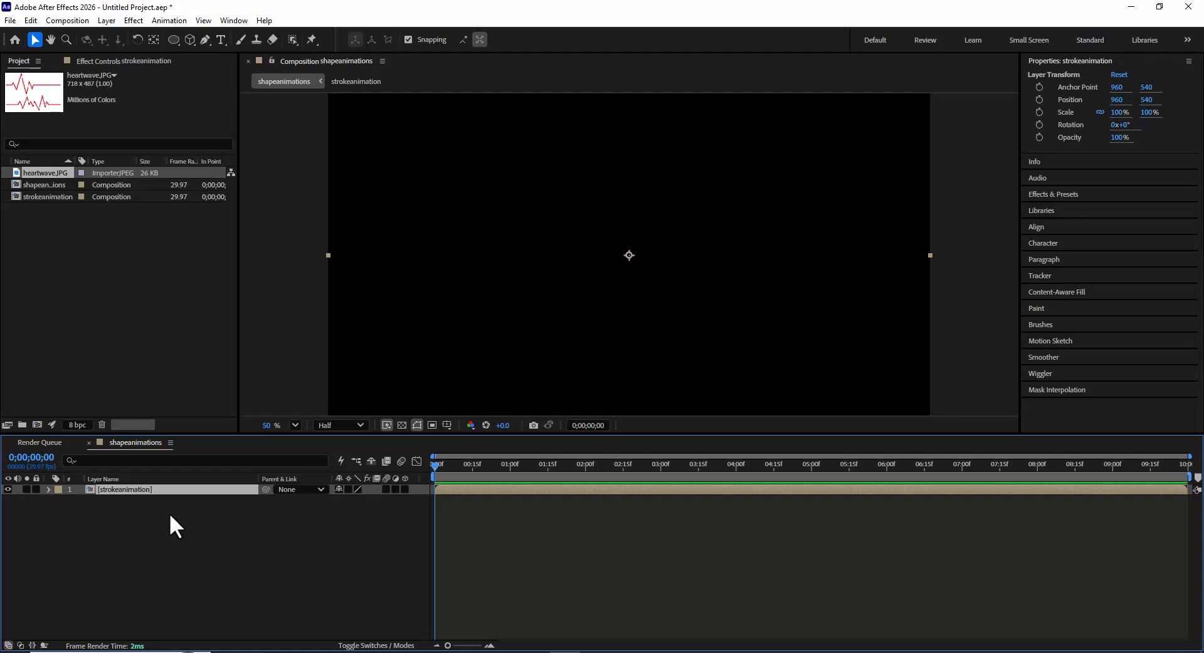
Duplicate the strokeanimation layer and set the copy's Scale to 74% while viewing the rings at 0;22.
key(ctrl+d)
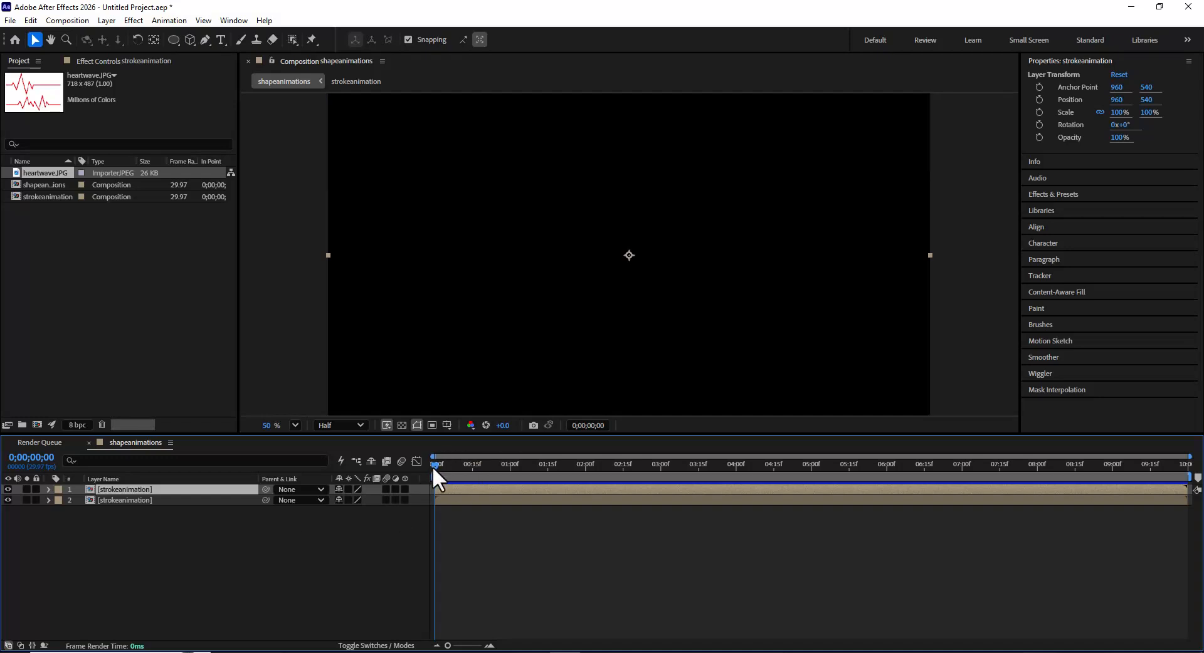
drag(433, 464, 489, 467)
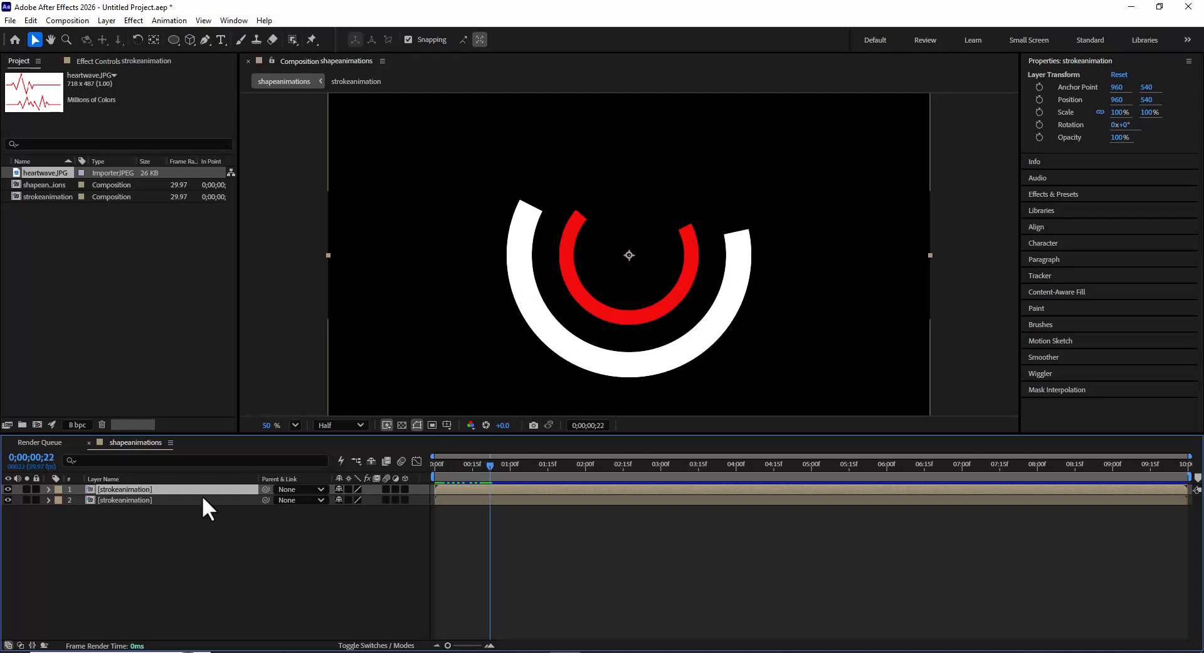
key(s)
drag(374, 500, 362, 502)
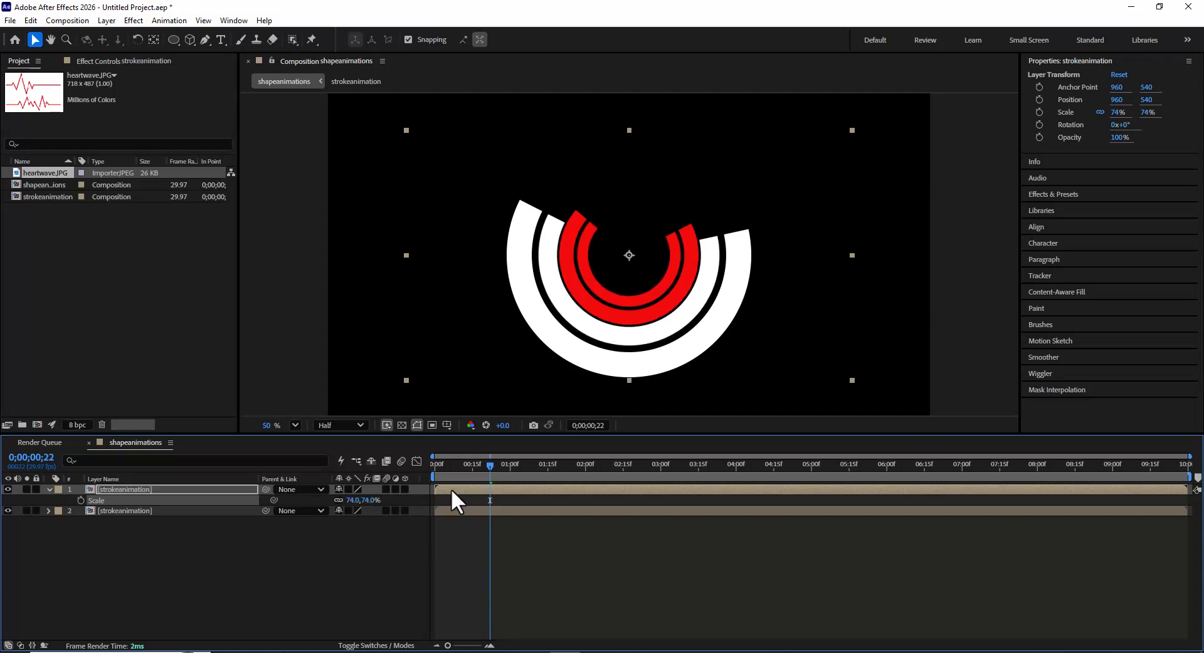
Play back the doubled ring animation several times from the beginning and scrub to a frame where the rings are visible.
drag(454, 464, 433, 464)
key(space)
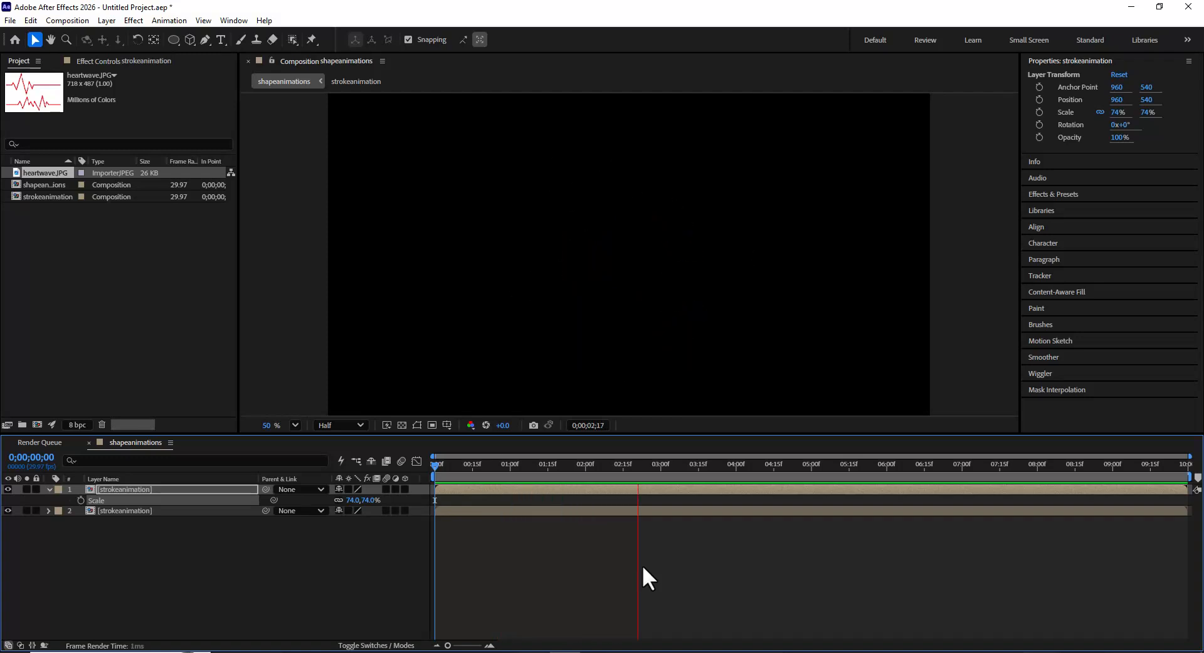
drag(454, 464, 434, 463)
key(space)
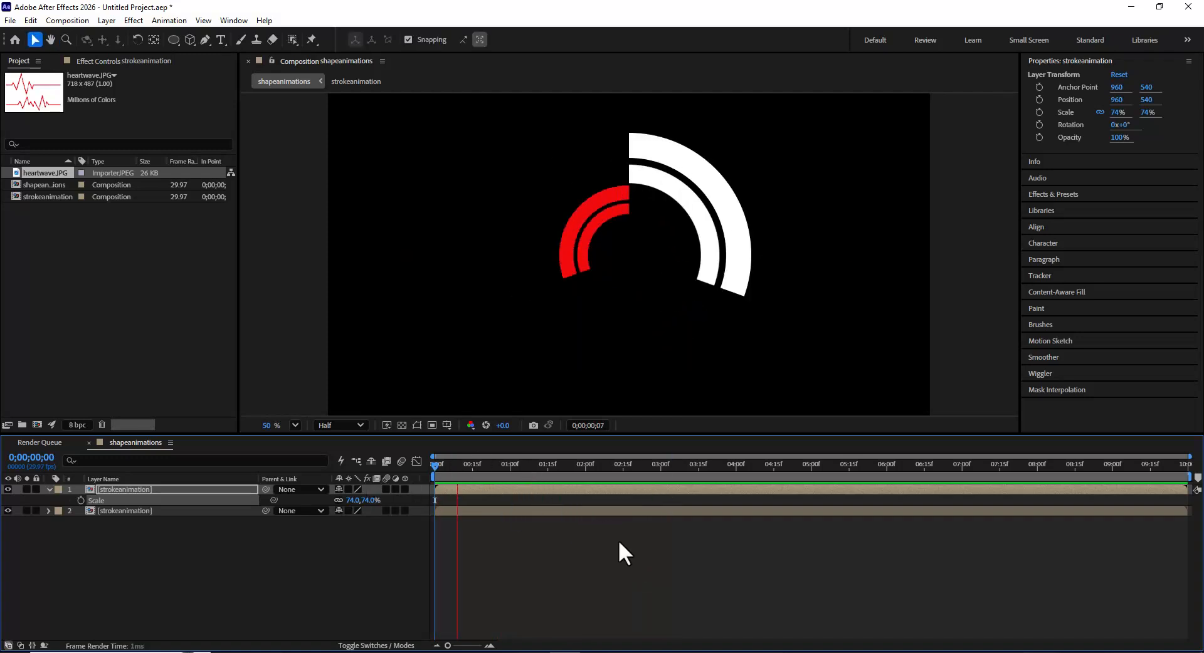
key(space)
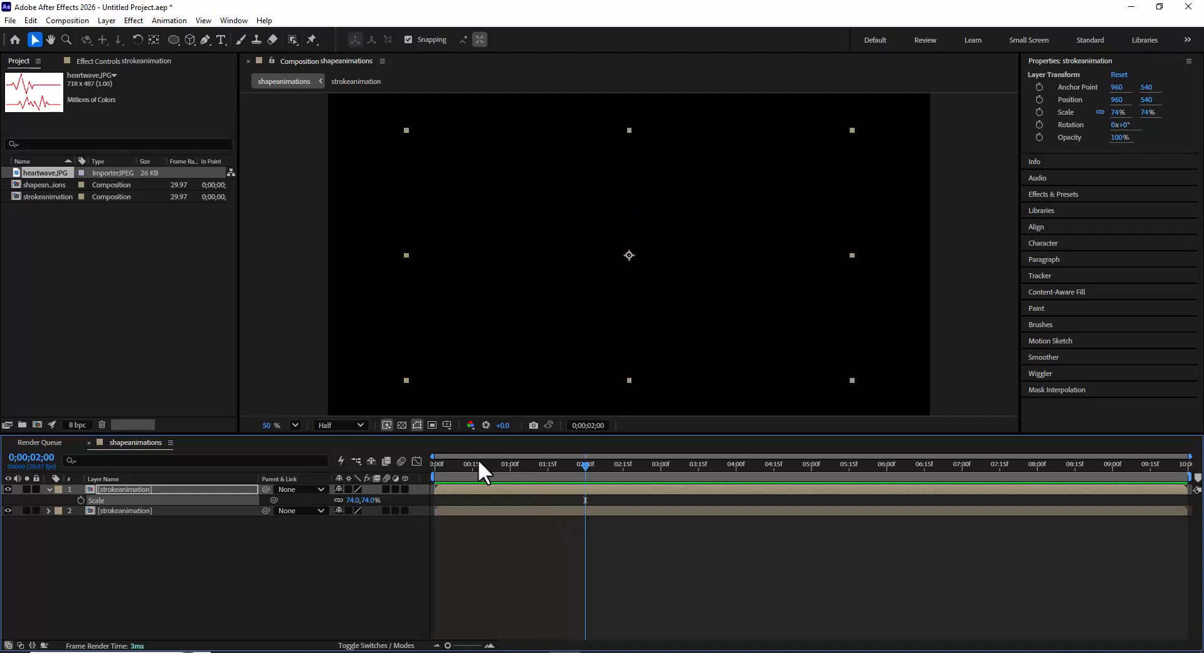
key(space)
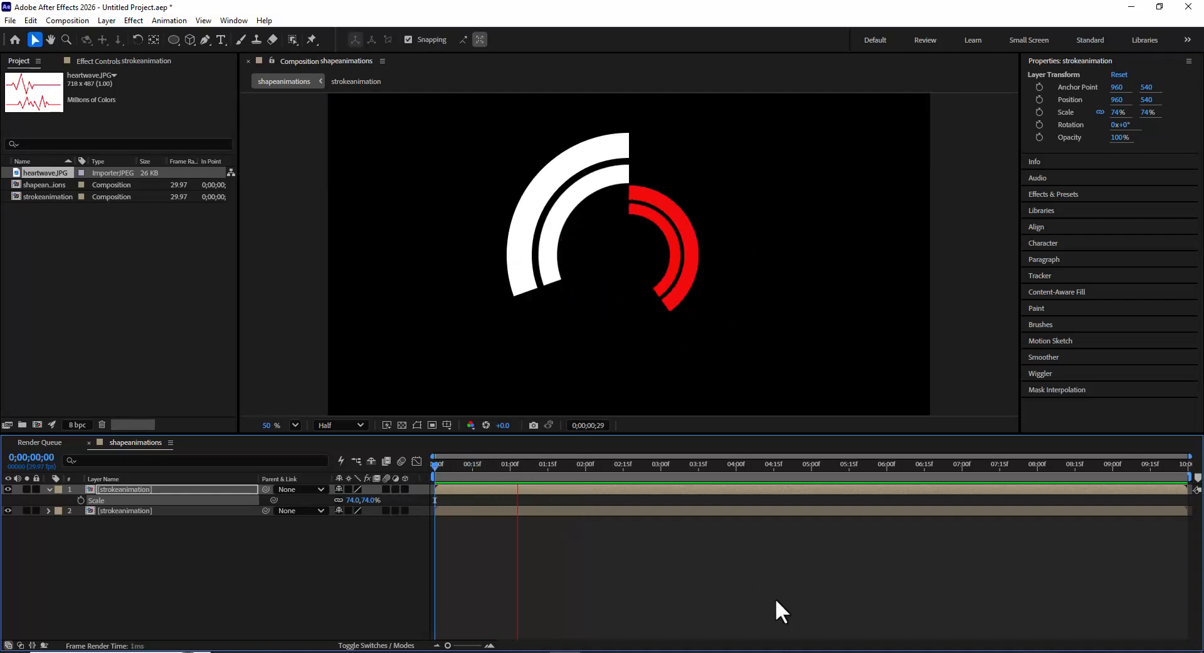
click(467, 465)
drag(468, 465, 487, 483)
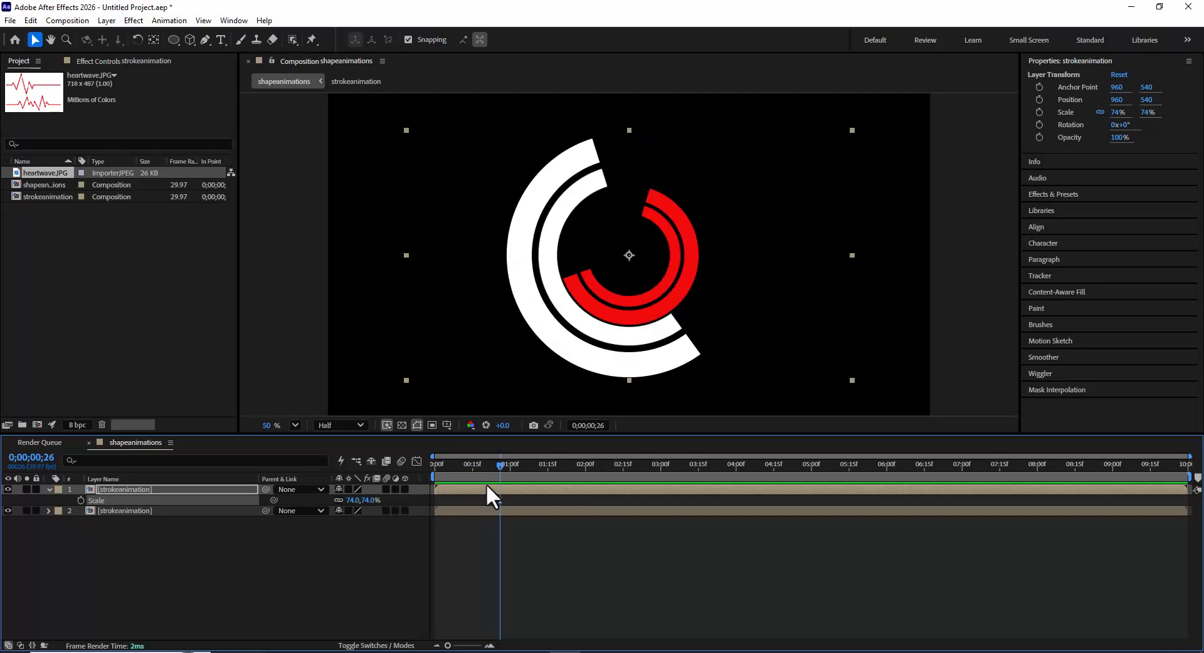
Pre-compose both strokeanimation layers into a new composition named finalprecompselayer, moving all attributes into it.
click(49, 488)
shift+click(132, 500)
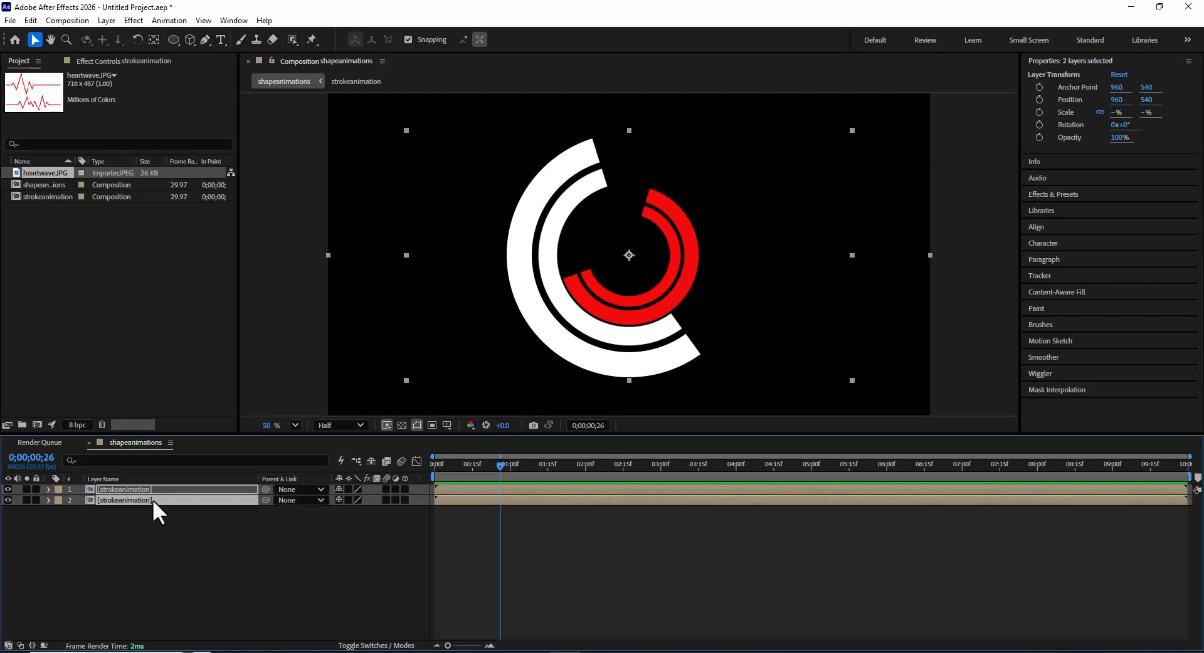
right_click(152, 499)
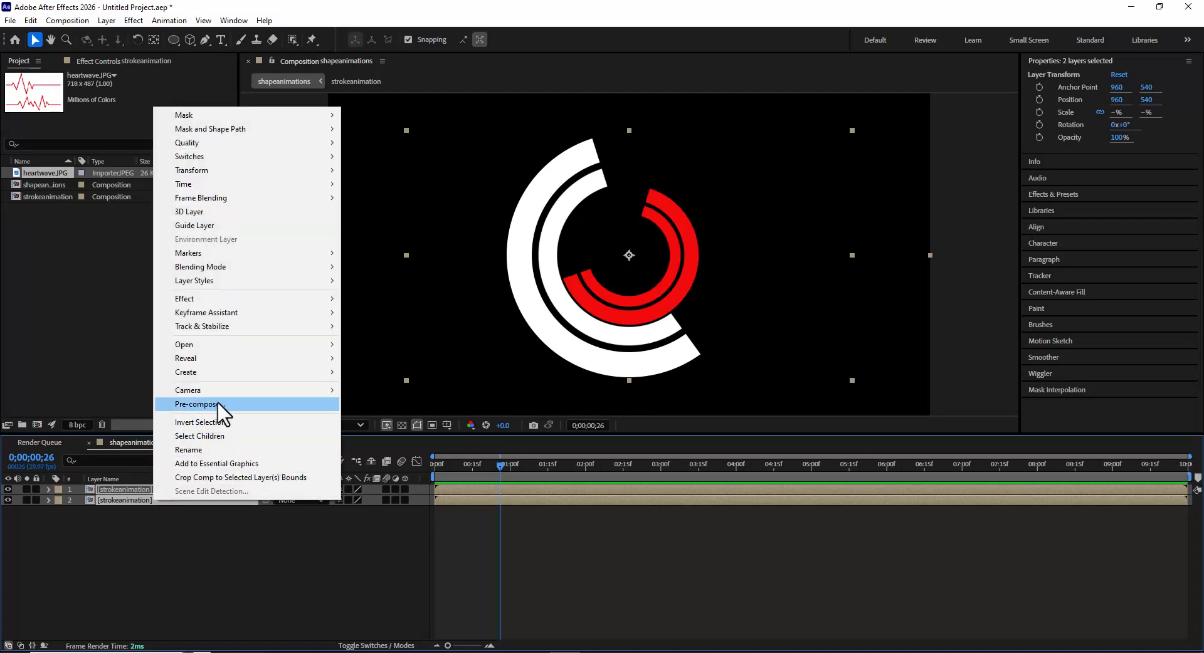
click(219, 401)
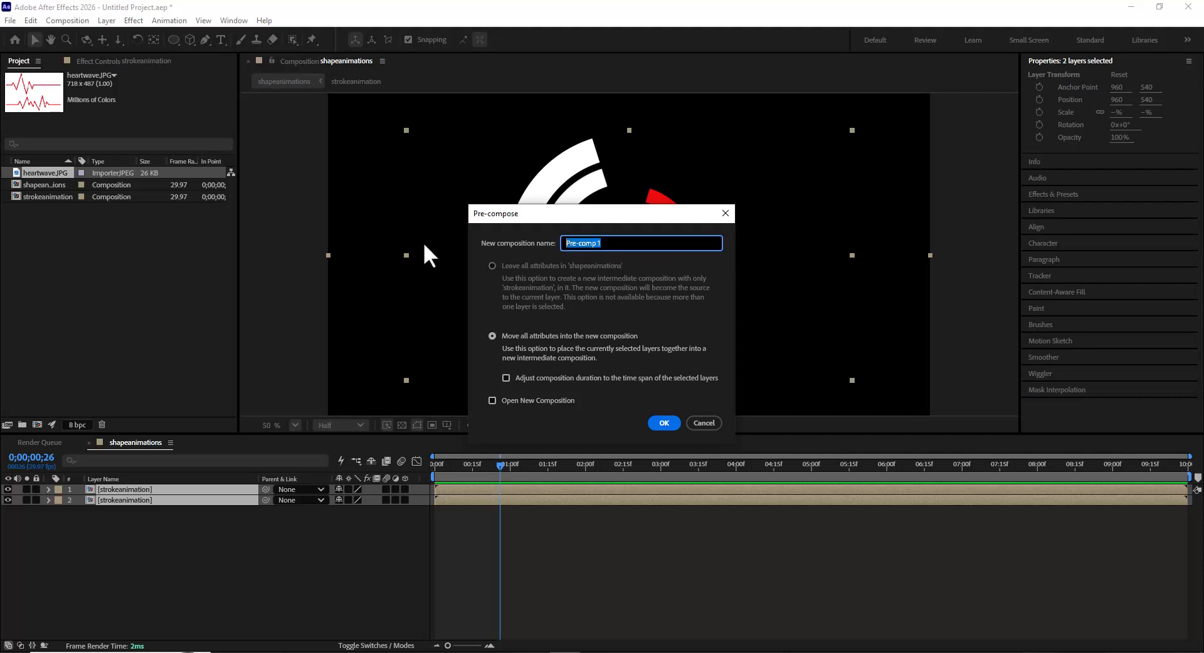
text(finalper)
key(BackSpace)
key(BackSpace)
text(recompselayer)
click(661, 423)
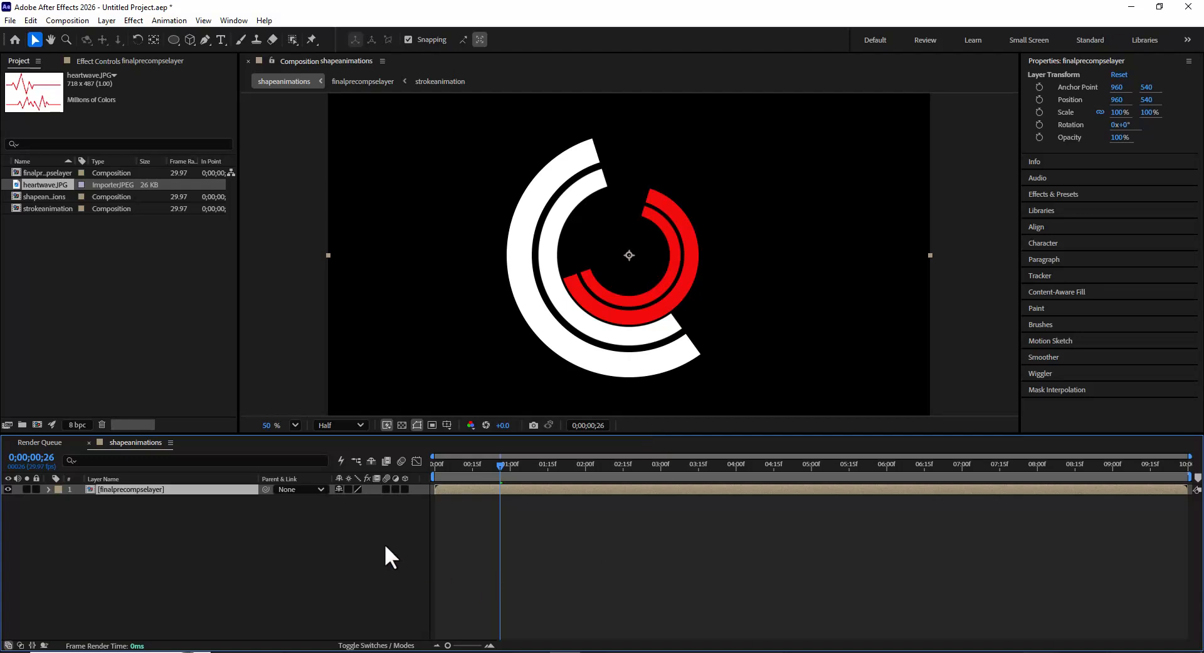
Duplicate the finalprecompselayer layer, set the copy's Scale to 27%, and preview the nested ring animation.
key(ctrl+d)
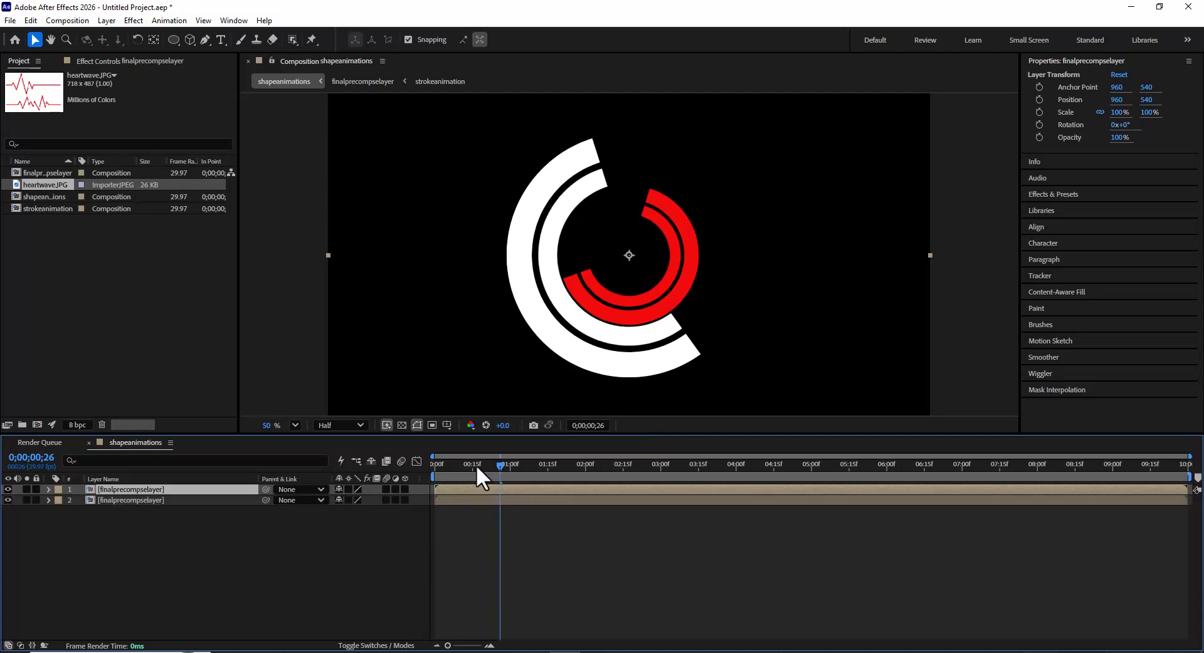
key(s)
drag(376, 509, 344, 513)
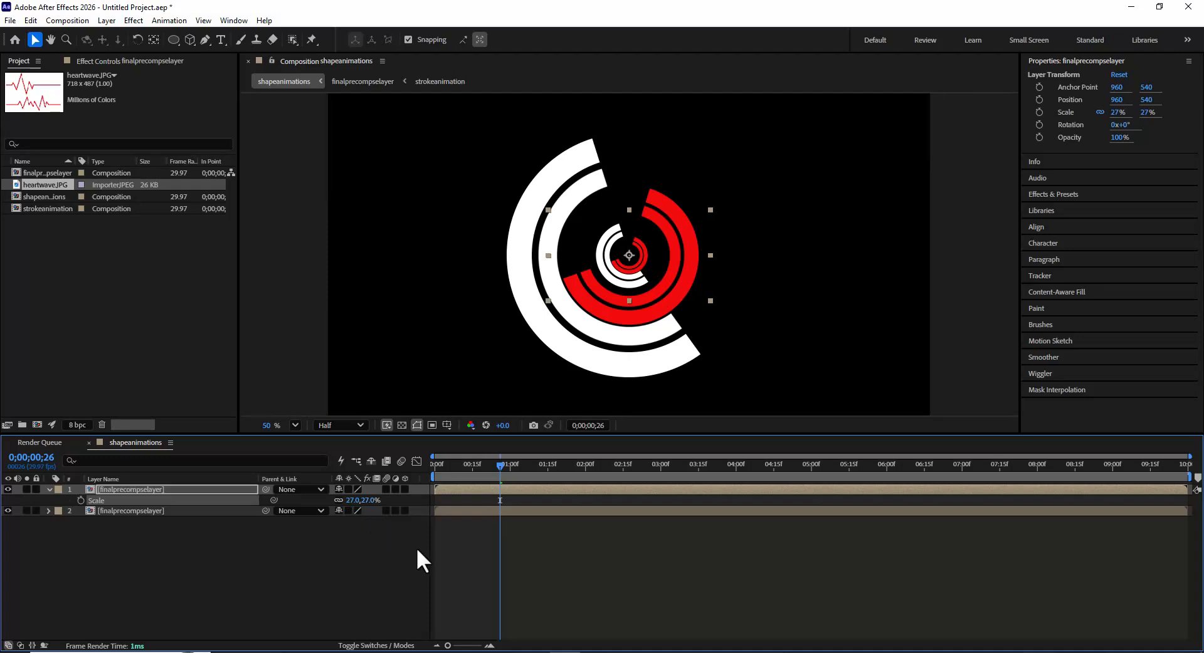
key(space)
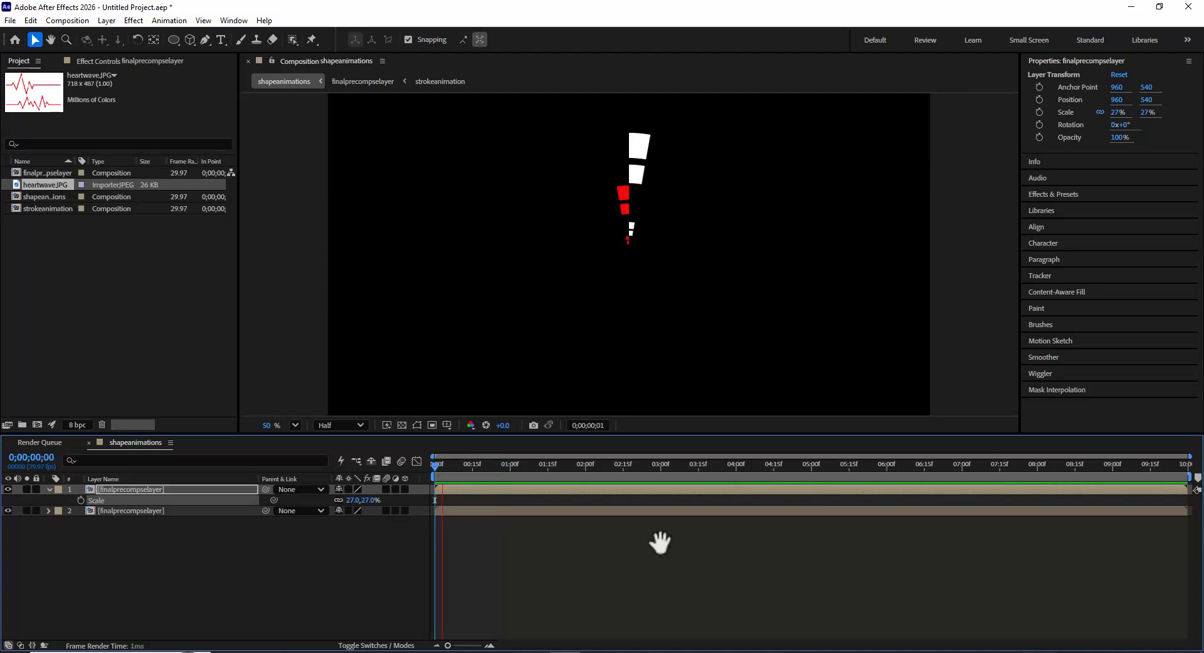
key(space)
key(space)
key(space)
key(space)
key(space)
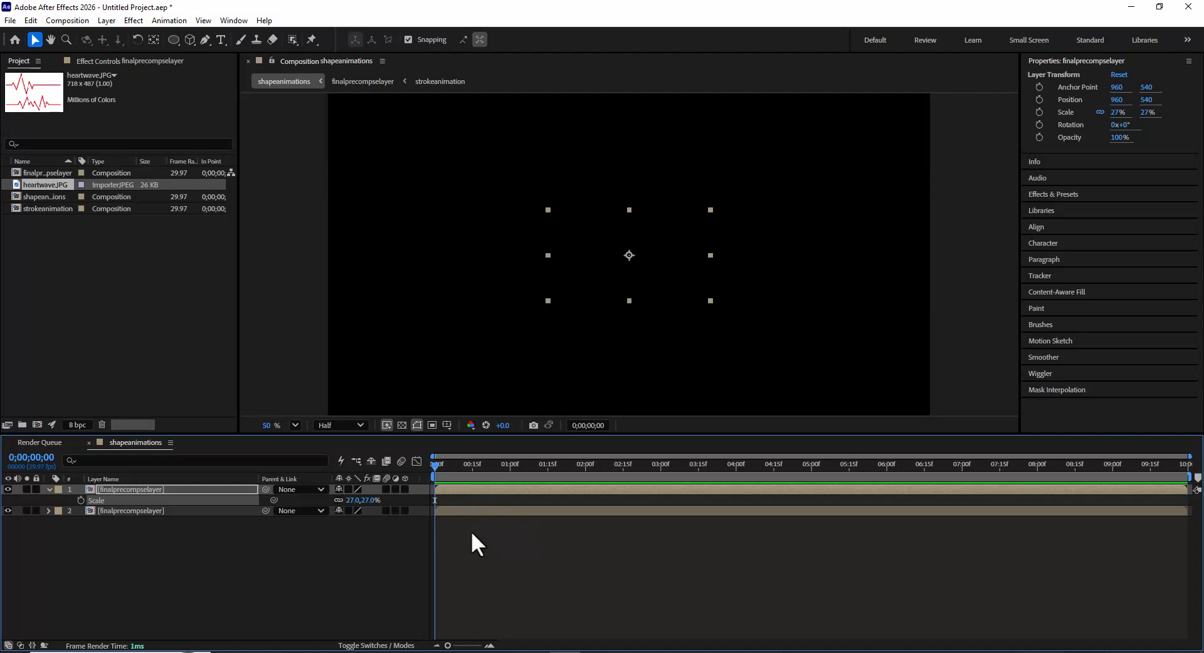
Duplicate the 27% finalprecompselayer layer and set the copy's Position to 285, 230.
key(ctrl+d)
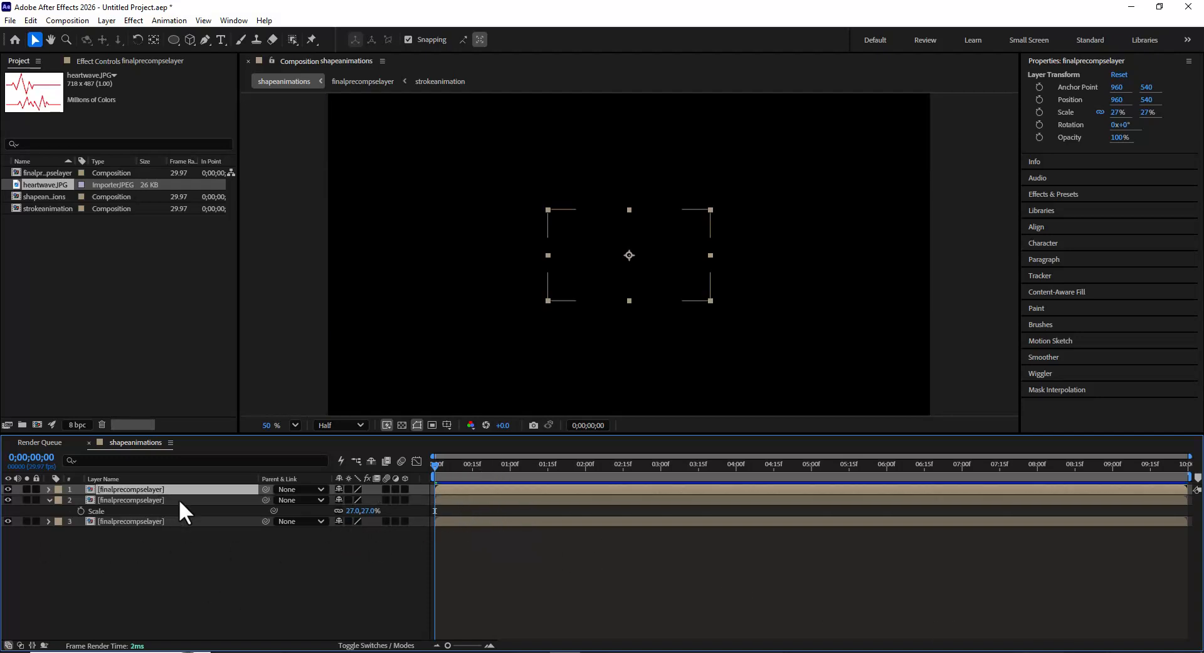
key(p)
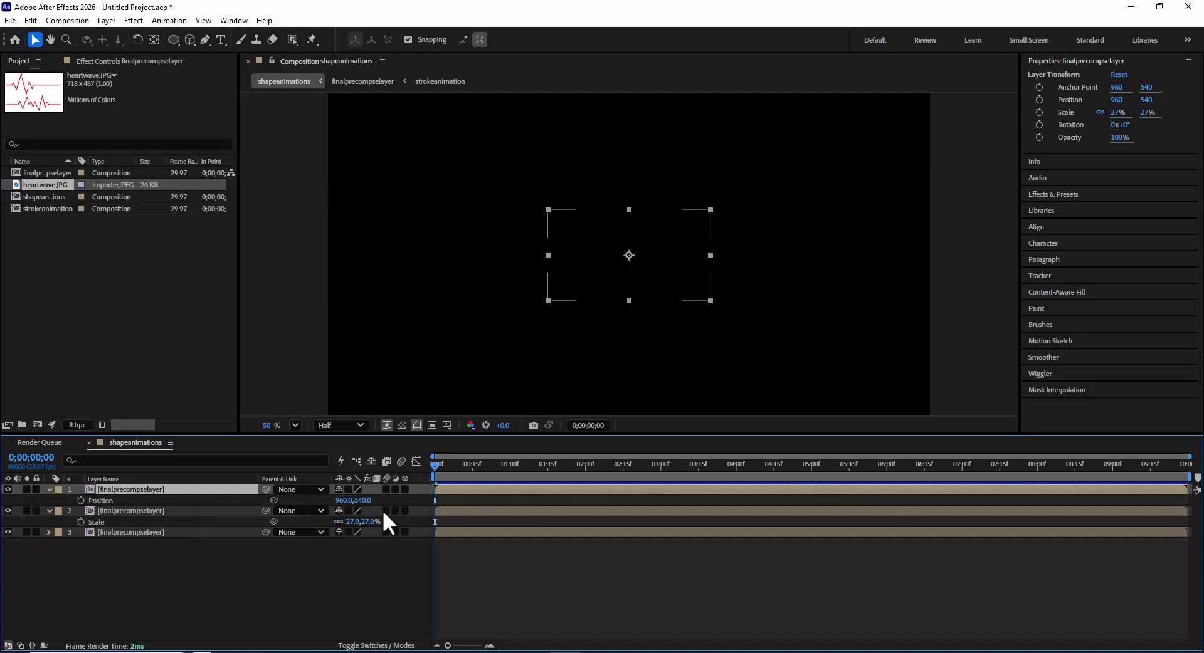
drag(361, 501, 183, 503)
drag(341, 500, 19, 590)
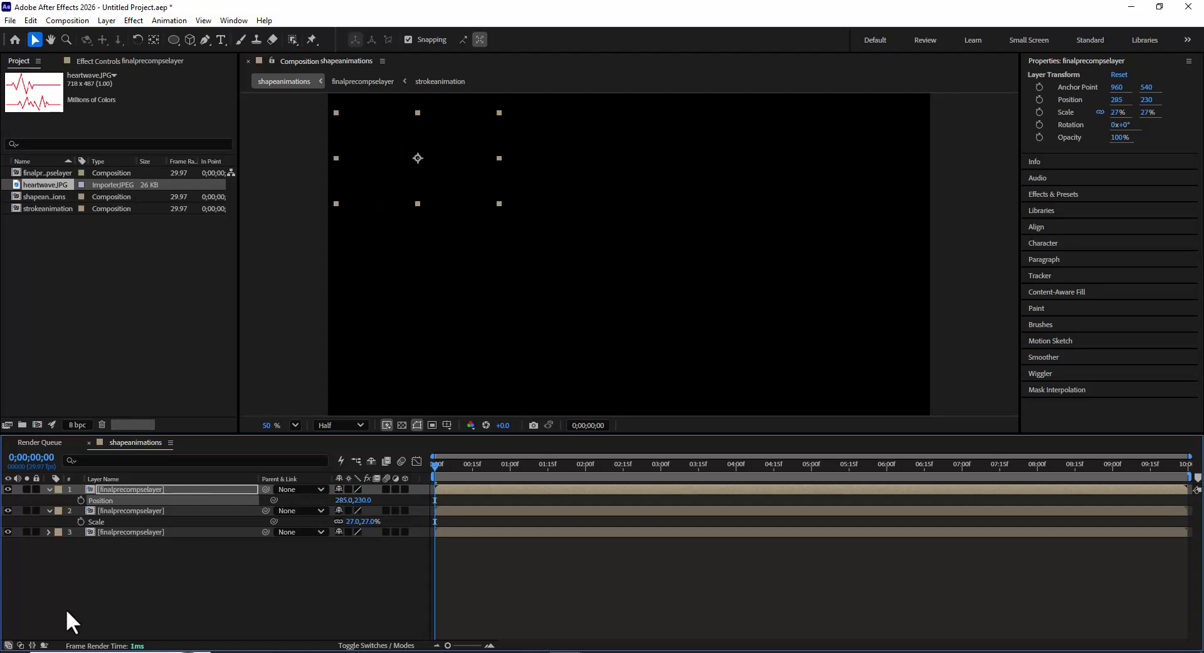
click(48, 490)
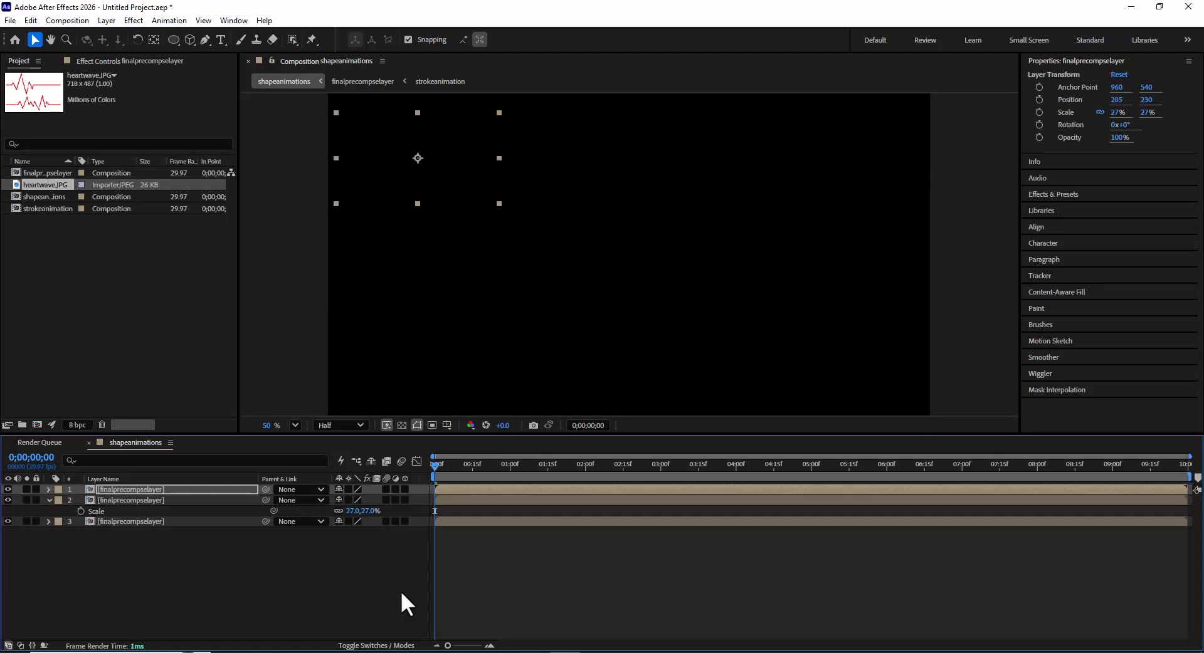
Preview the ring animation and shift the repositioned copy's layer bar about 5 frames later in the timeline.
key(space)
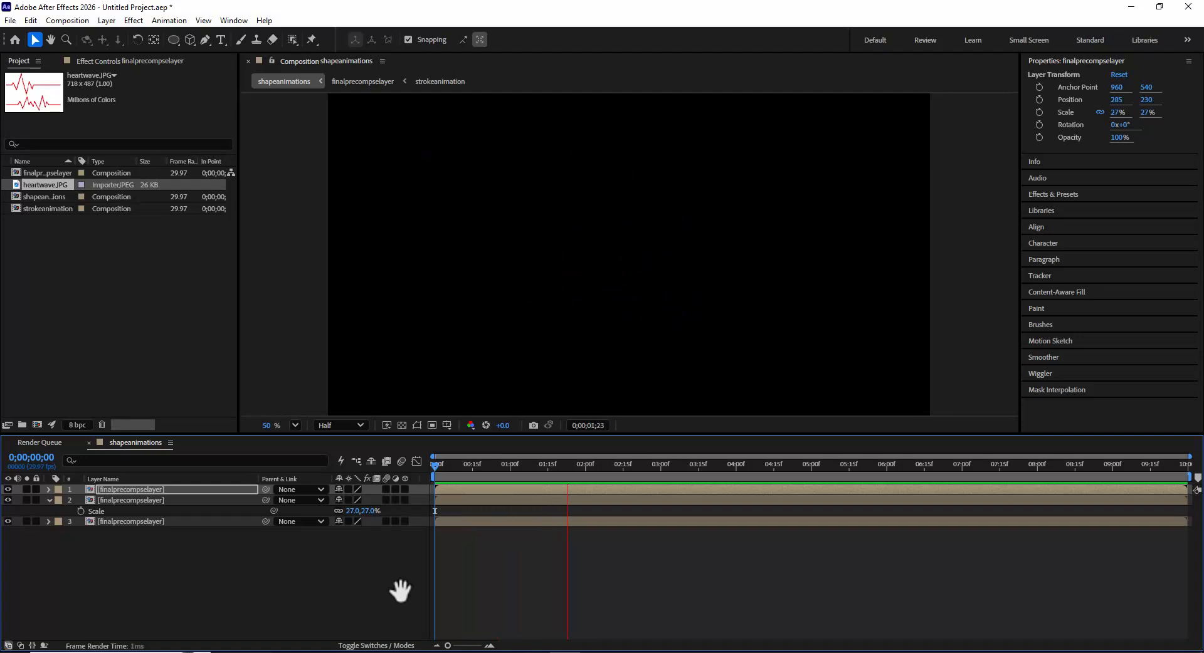
key(space)
drag(451, 488, 464, 494)
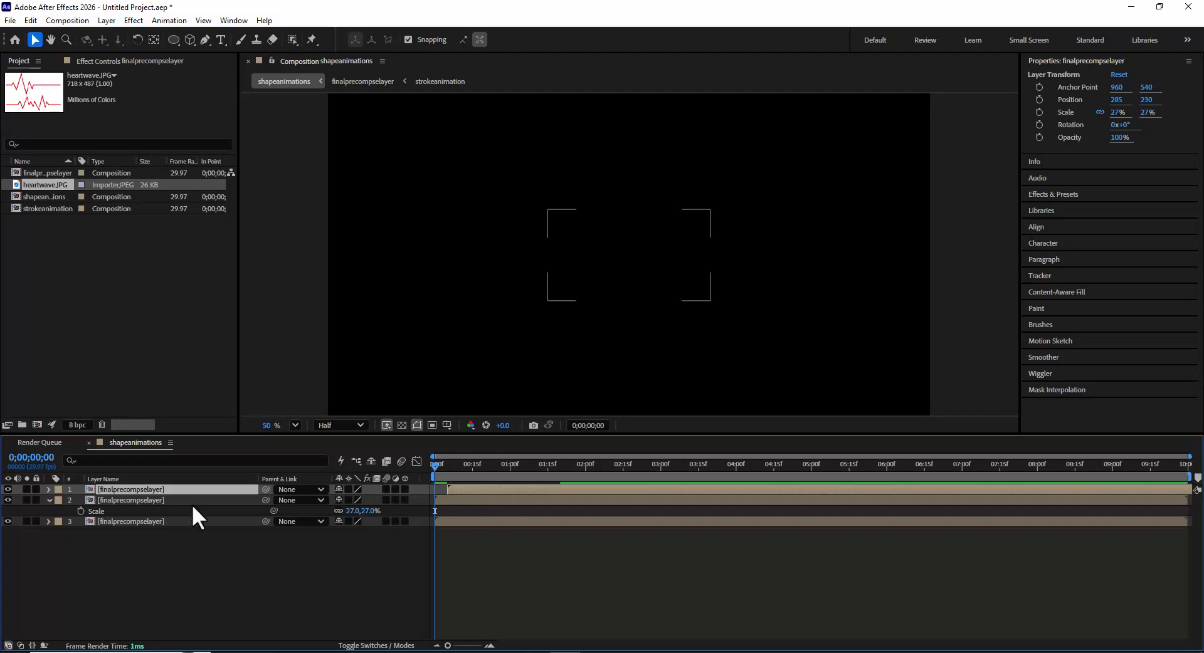
click(46, 499)
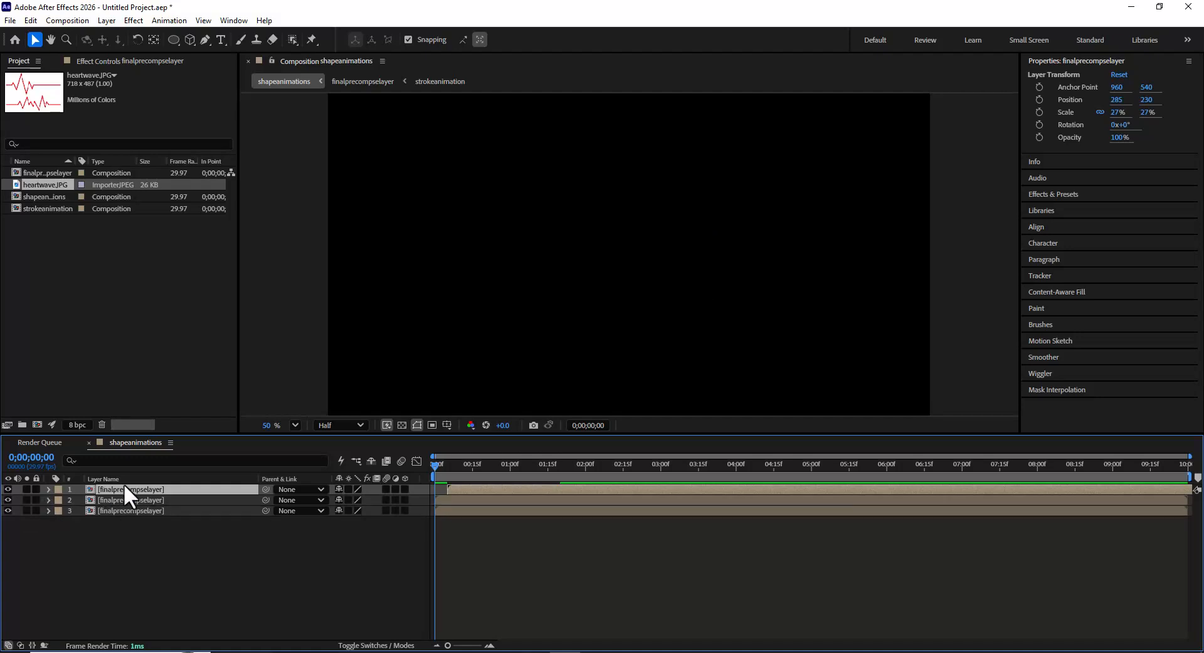
Duplicate the offset finalprecompselayer copy, start the new one at about 12 frames, and set its Position to 1631, 892.
key(ctrl+d)
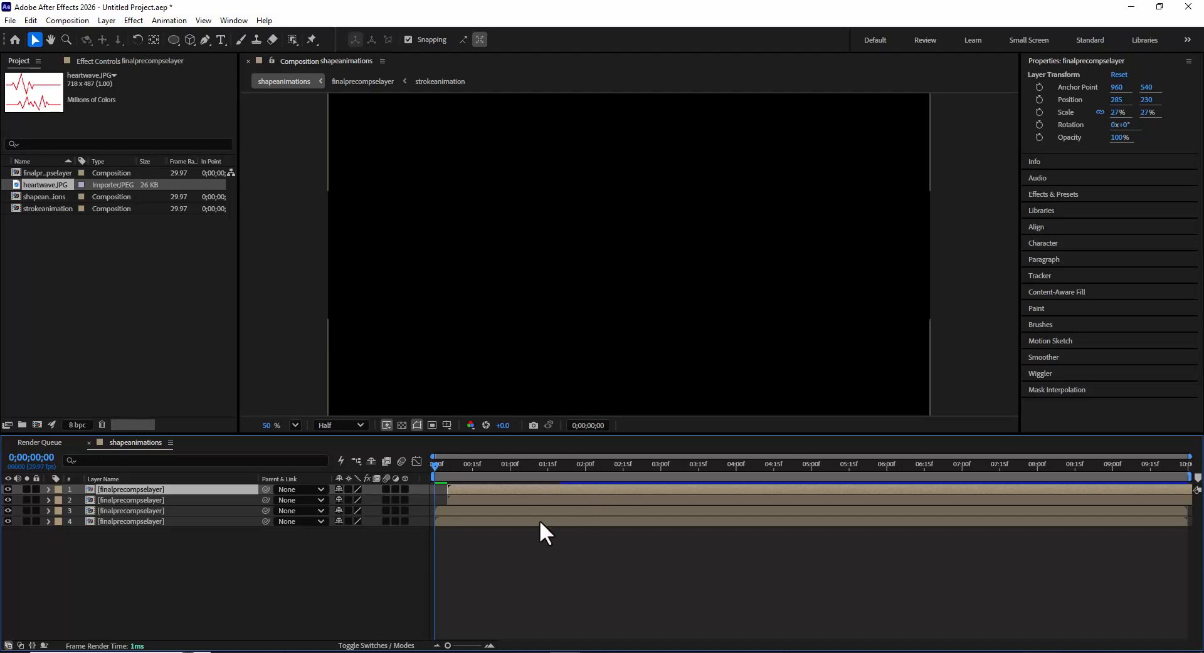
drag(497, 490, 516, 490)
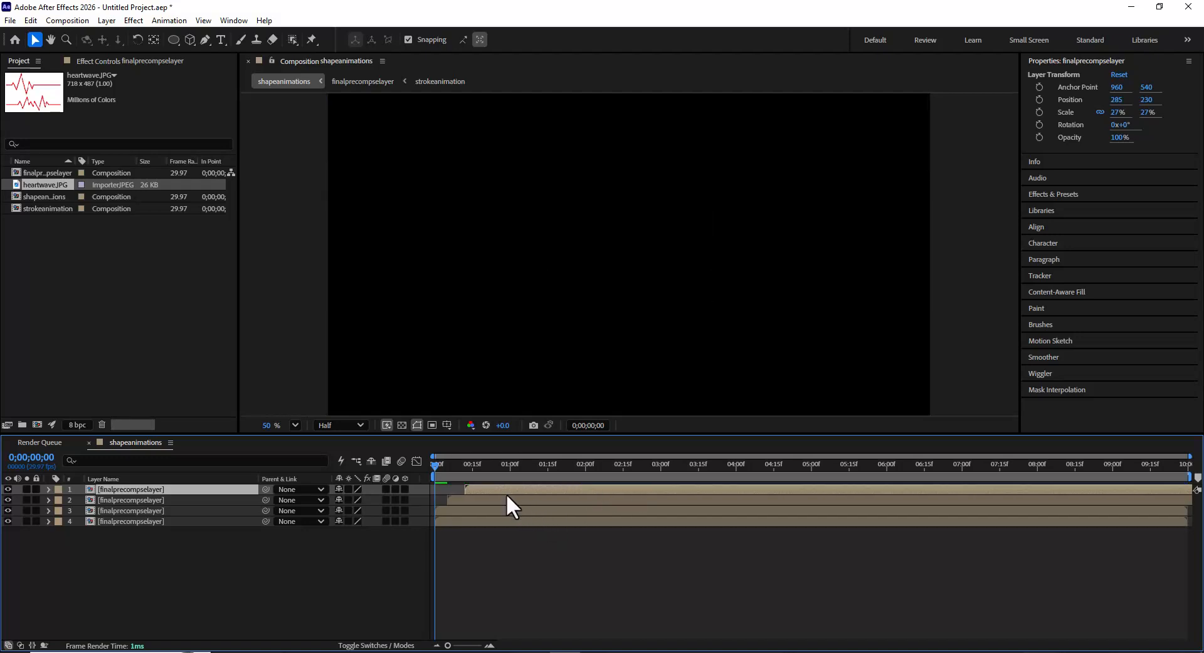
key(p)
drag(347, 501, 993, 511)
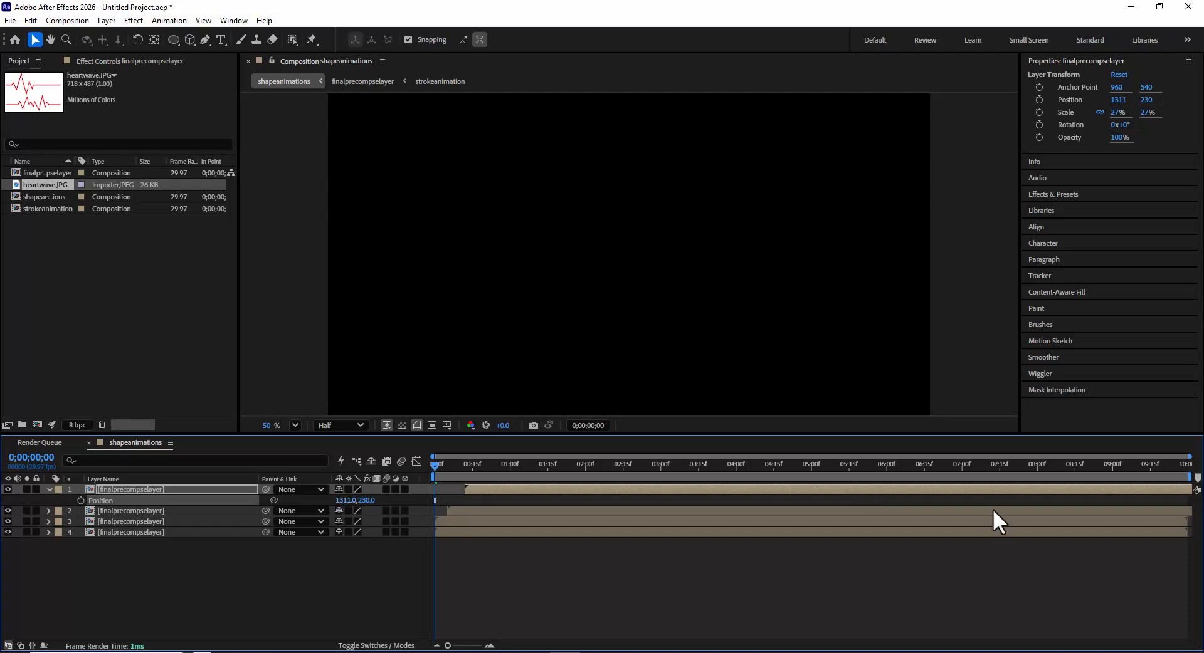
click(510, 466)
drag(365, 502, 780, 501)
drag(347, 500, 547, 501)
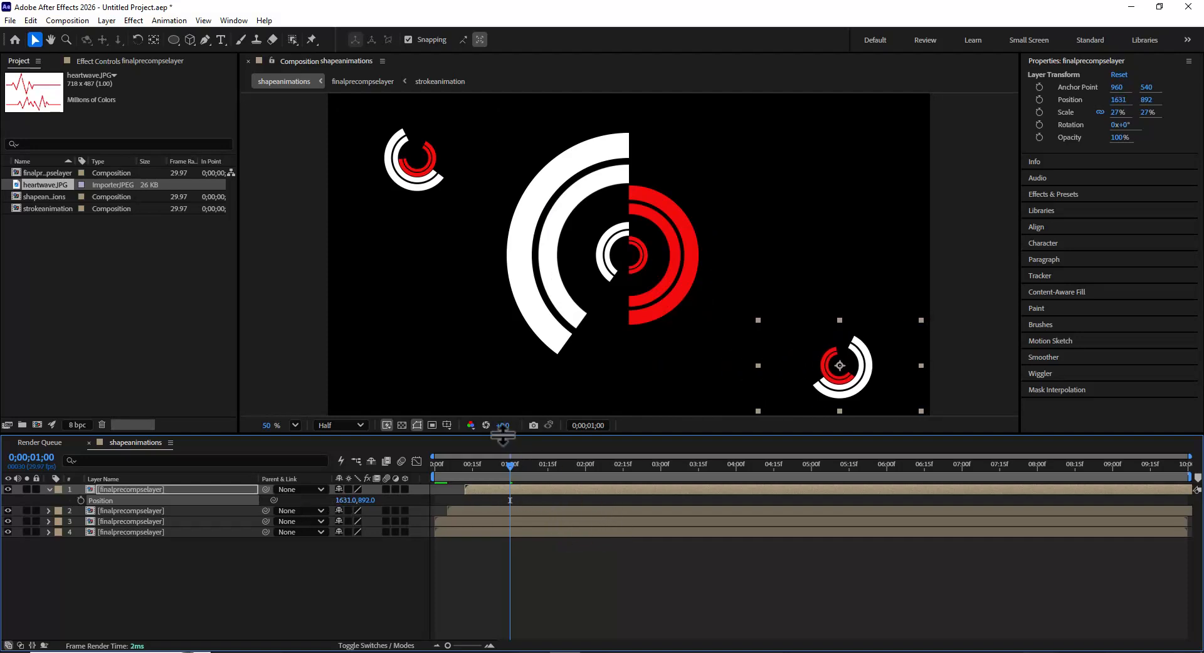
Play back the staggered ring animation from the beginning and scrub to 0;23 to check the four layers.
key(Home)
key(space)
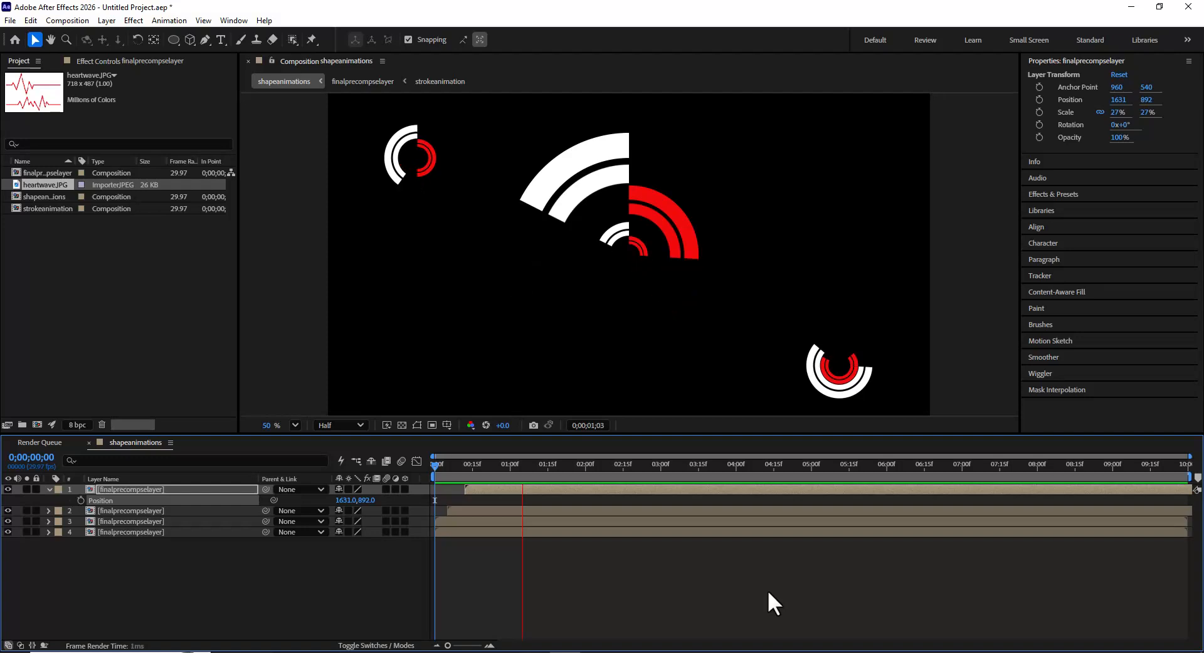
key(space)
key(Home)
key(space)
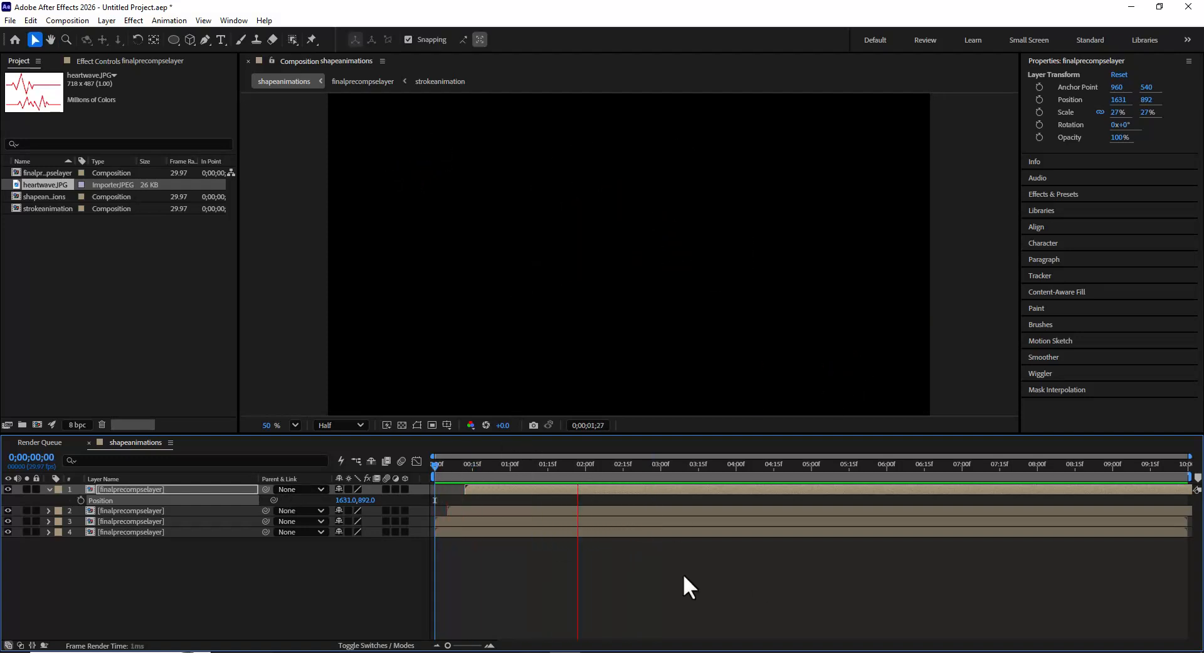
drag(437, 465, 486, 468)
key(space)
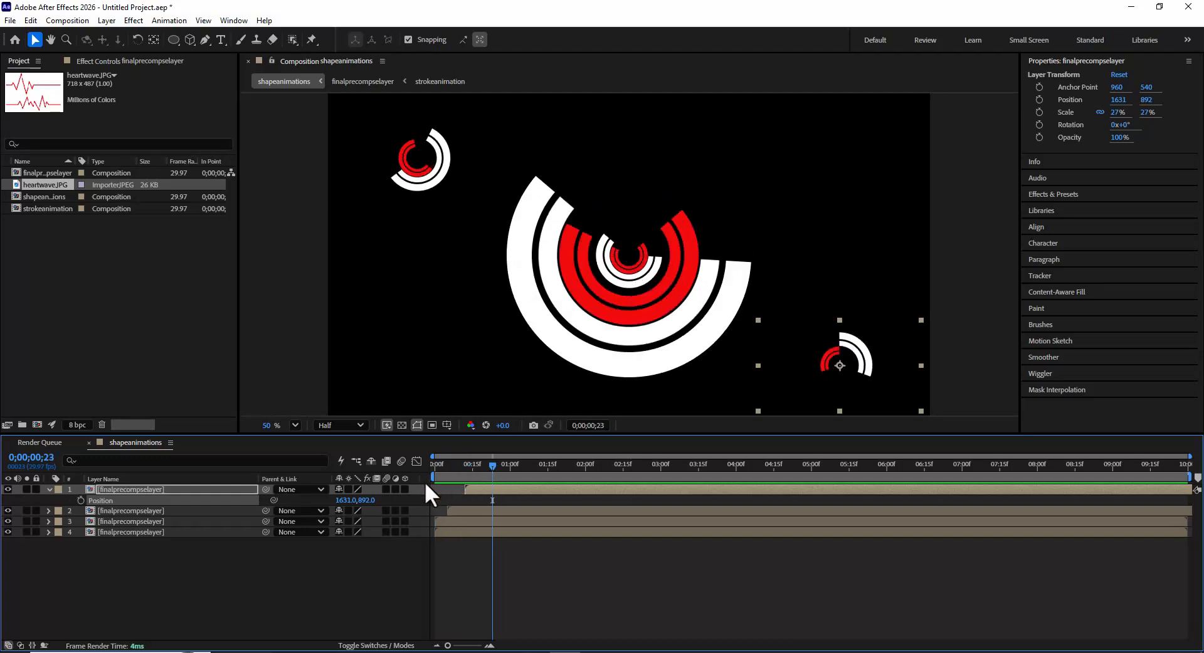
Pre-compose all four finalprecompselayer layers into a new composition named onelastellipse, moving all attributes into it.
drag(439, 464, 131, 500)
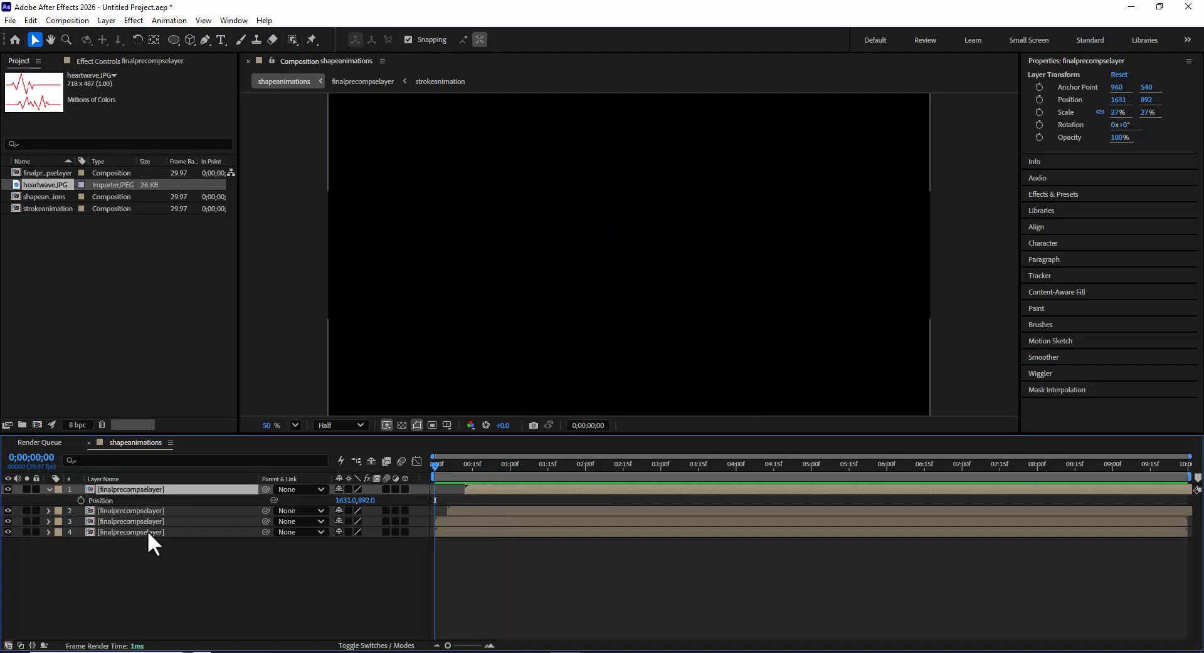
shift+click(148, 532)
right_click(148, 532)
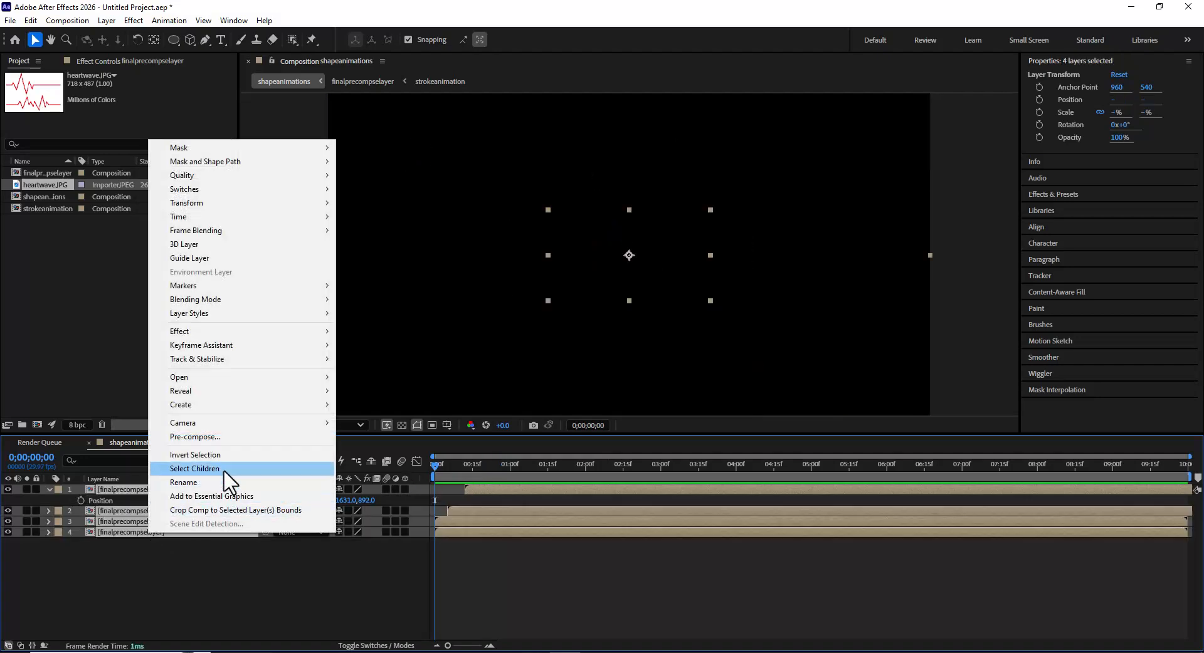
click(231, 437)
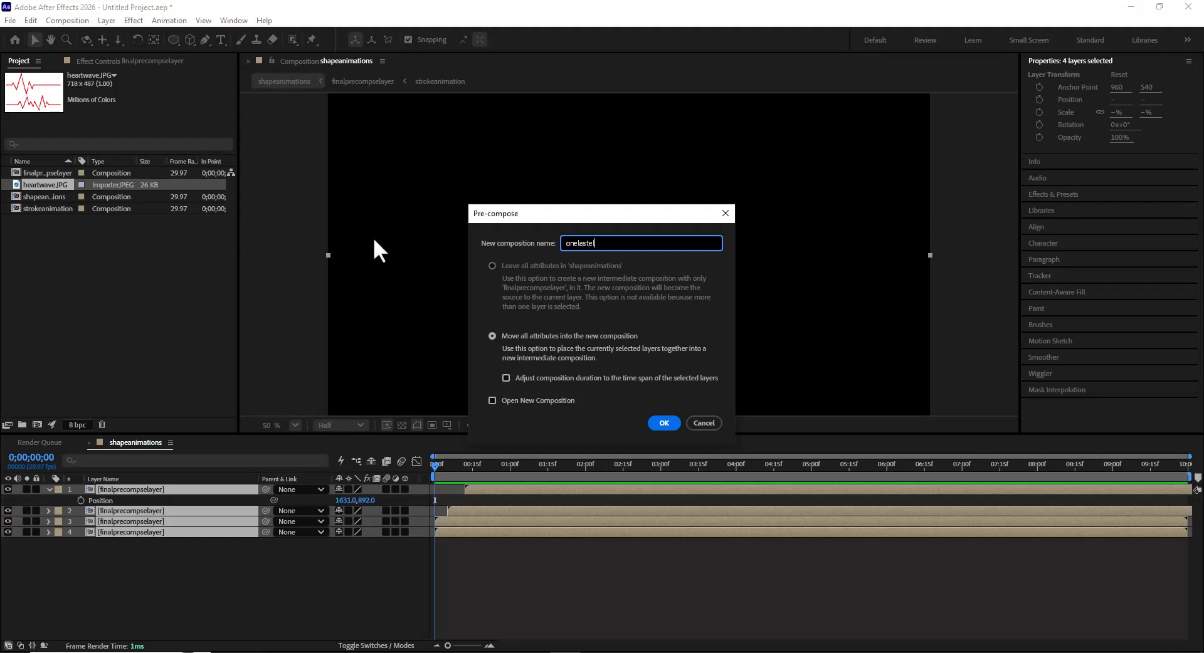
click(664, 423)
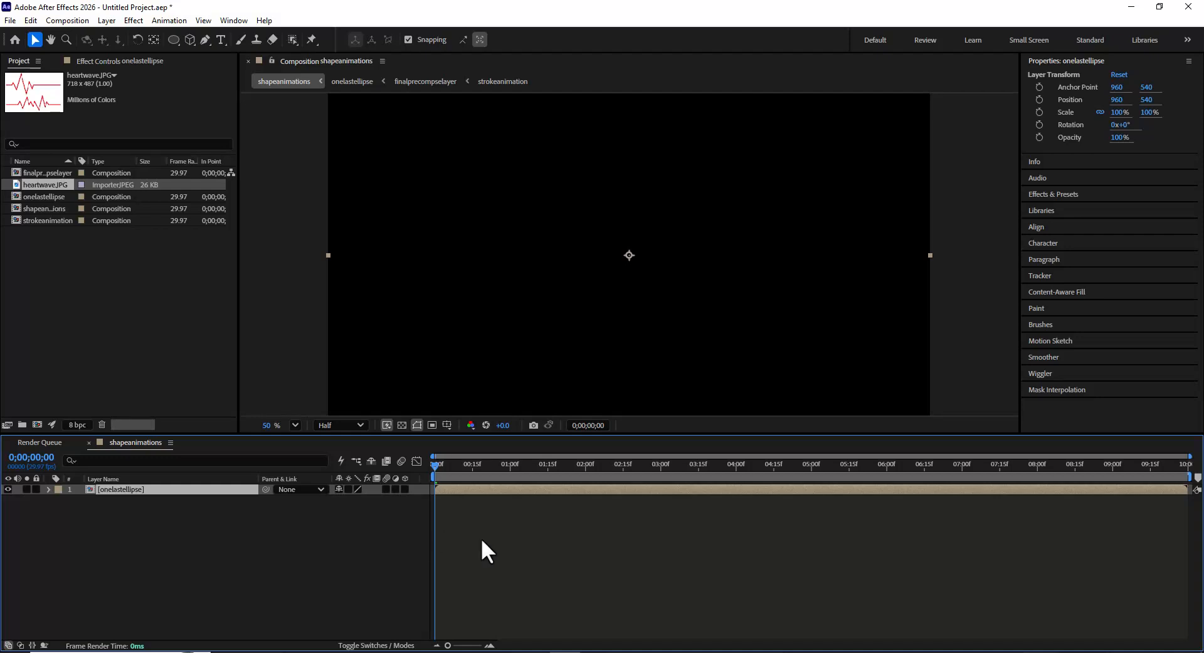
Duplicate the onelastellipse layer and, viewing frame 0;20, set the copy's Scale to 47% and Position to 418, 763.
key(ctrl+d)
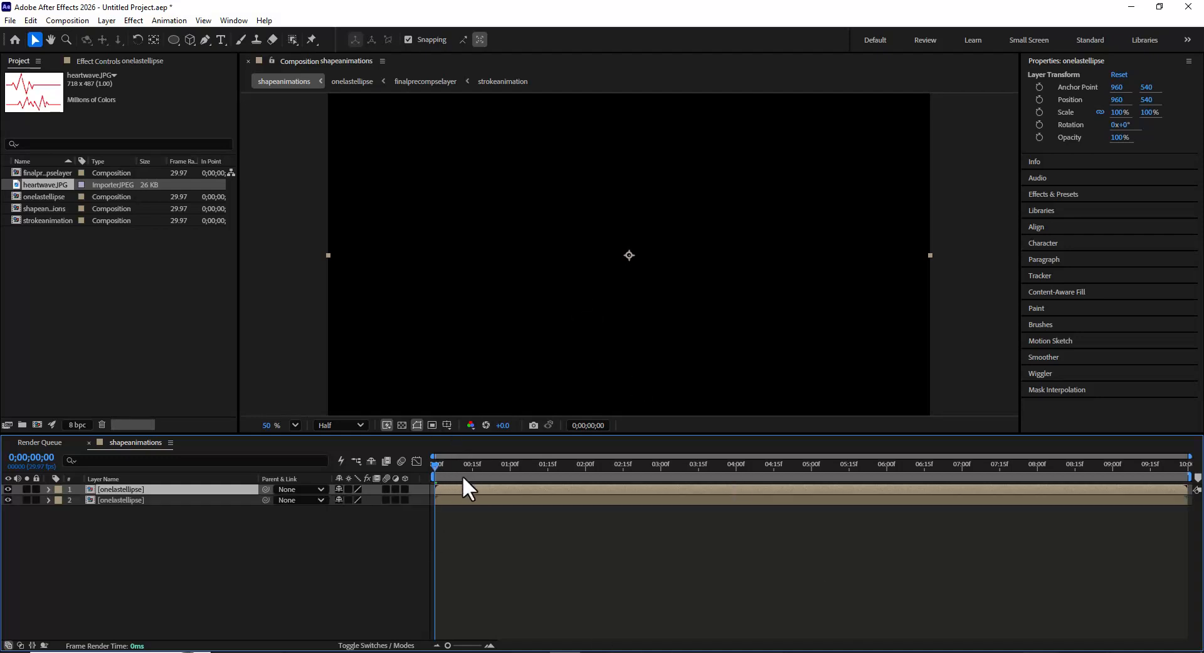
drag(434, 464, 484, 468)
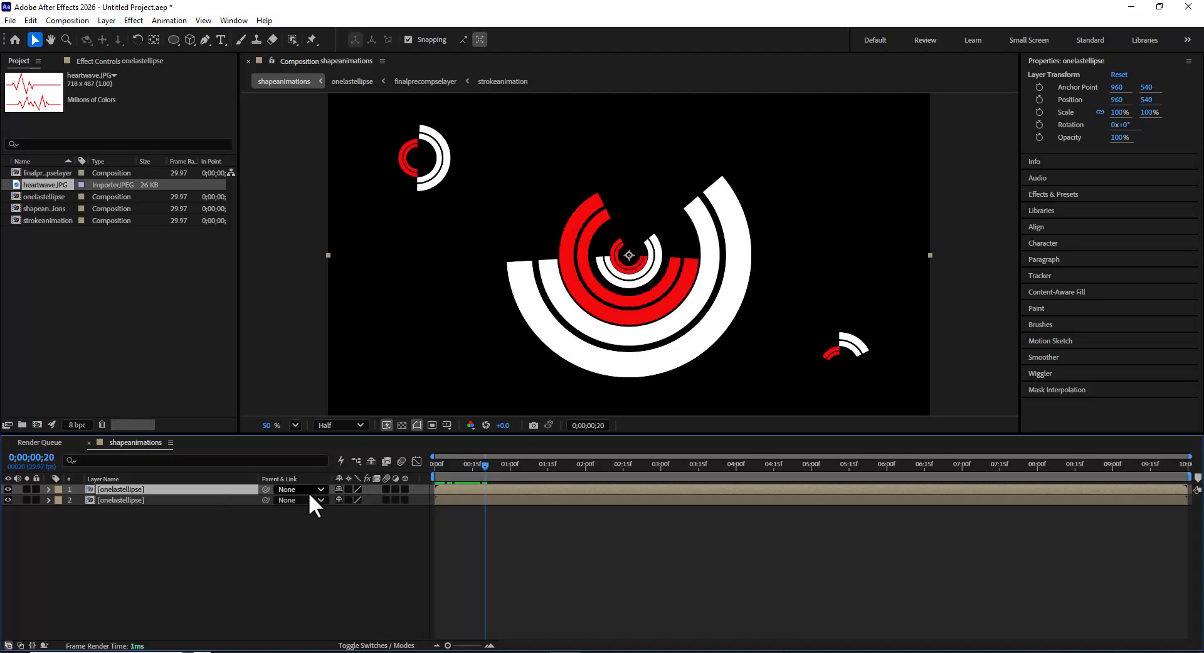
key(p)
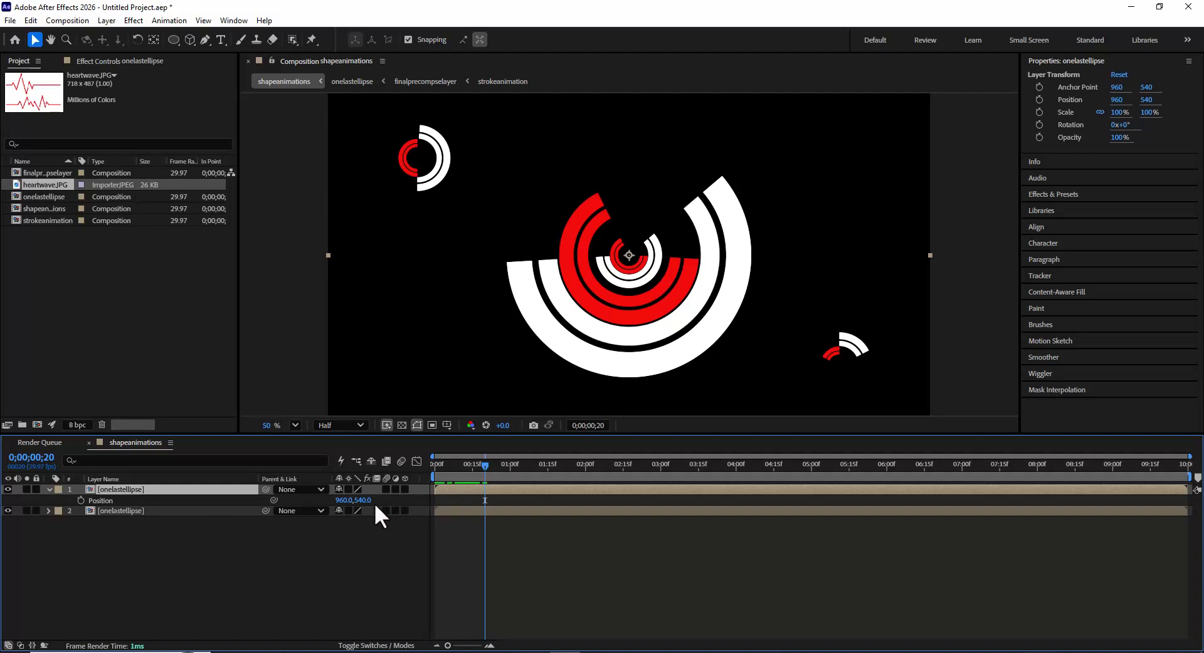
drag(362, 502, 198, 505)
key(s)
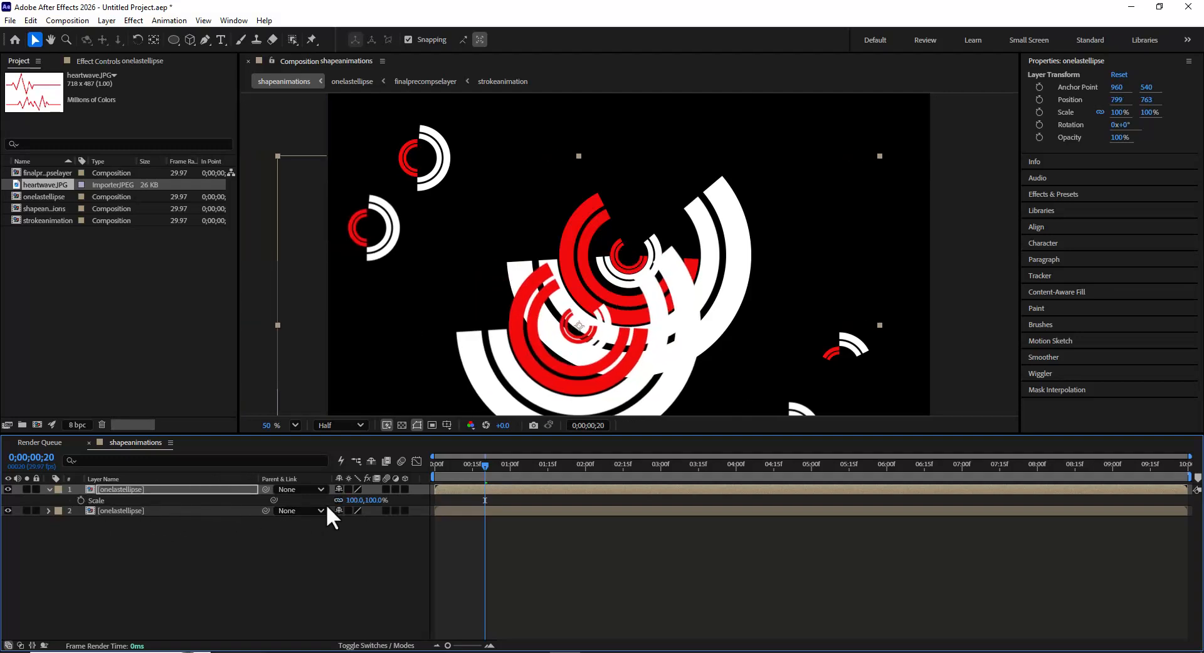
drag(377, 501, 343, 500)
key(p)
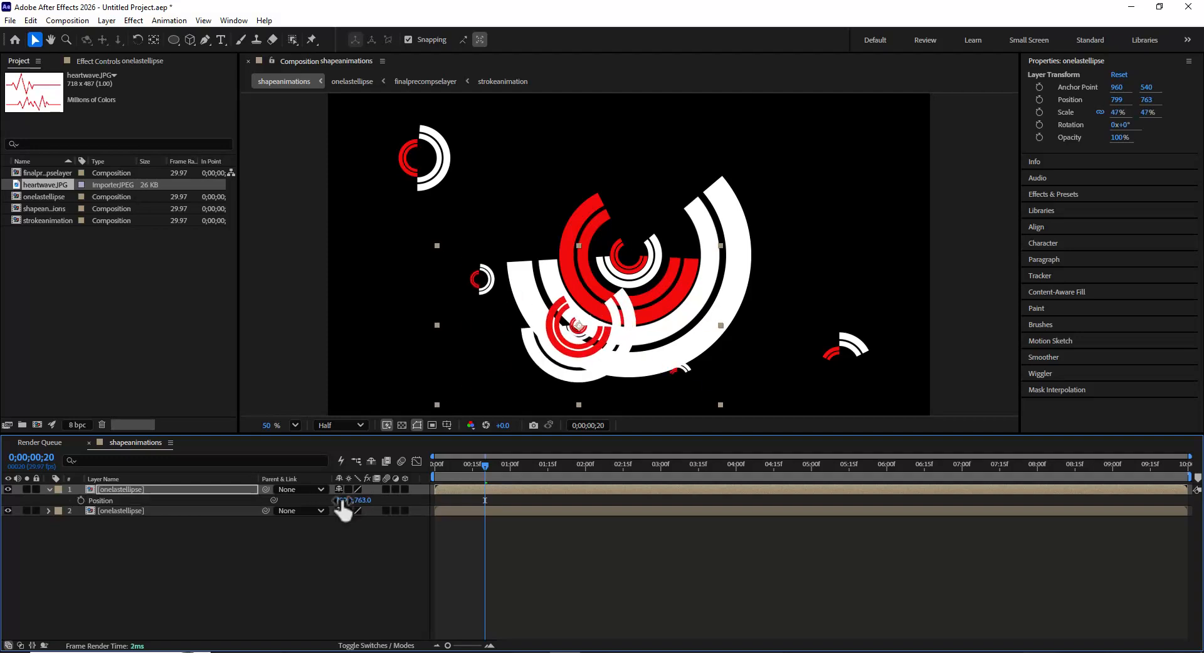
drag(348, 500, 108, 501)
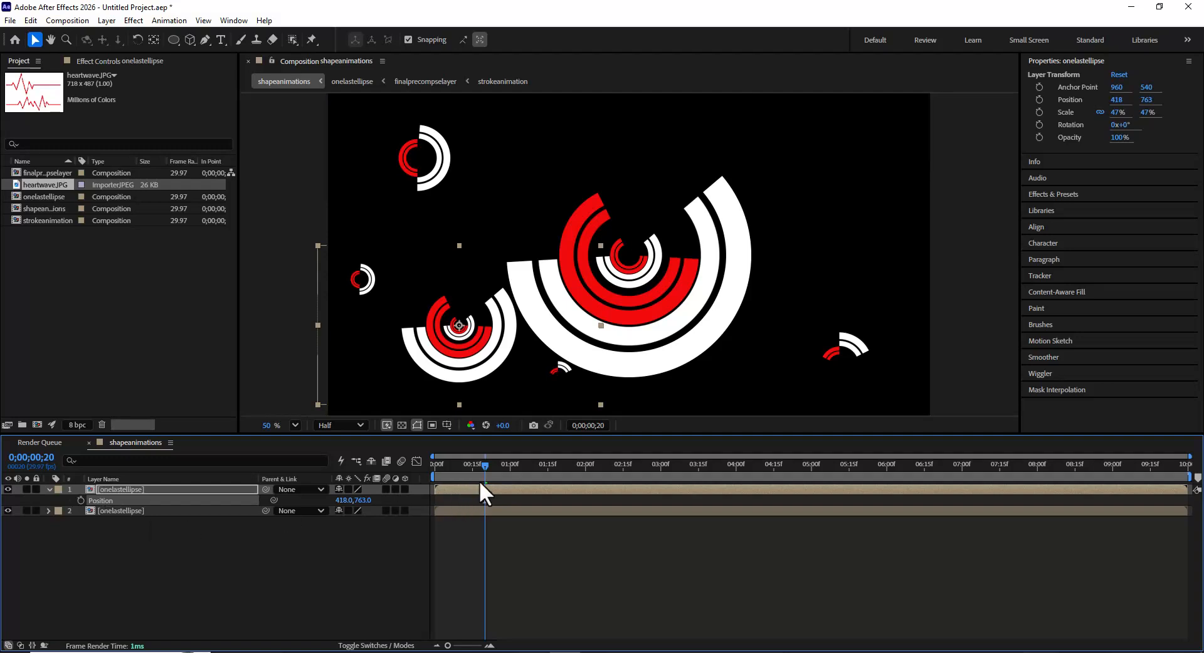
Duplicate the 47% onelastellipse layer, set the new copy's Position to 1598, 336, and clear the layer selection.
click(145, 489)
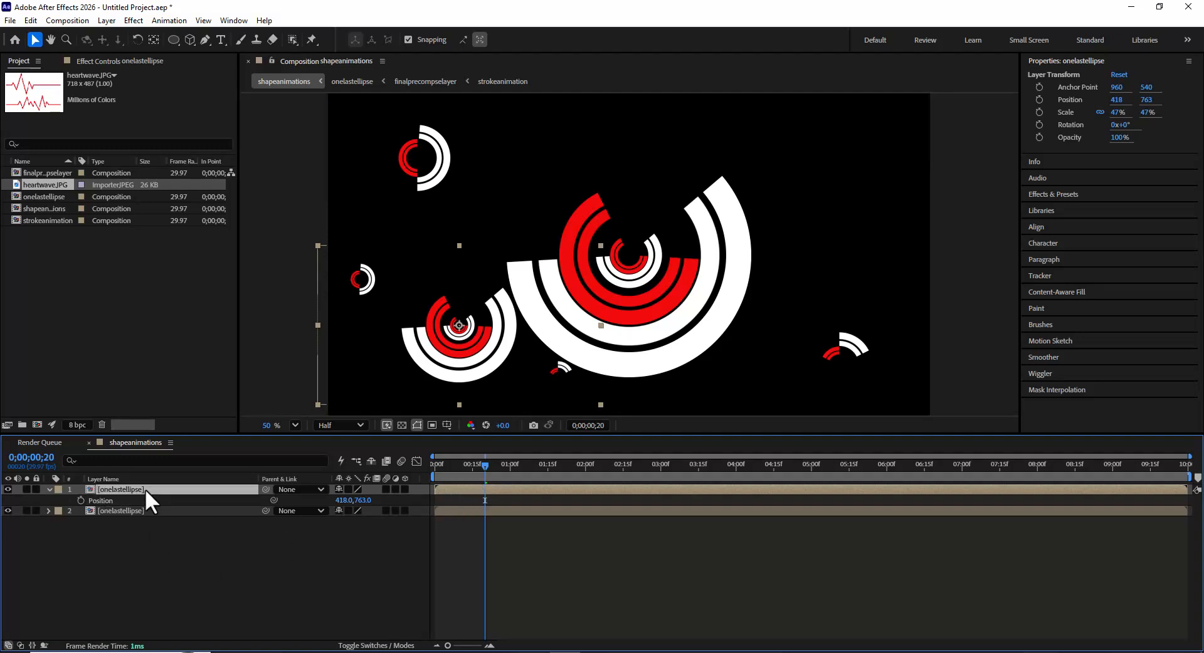
key(ctrl+d)
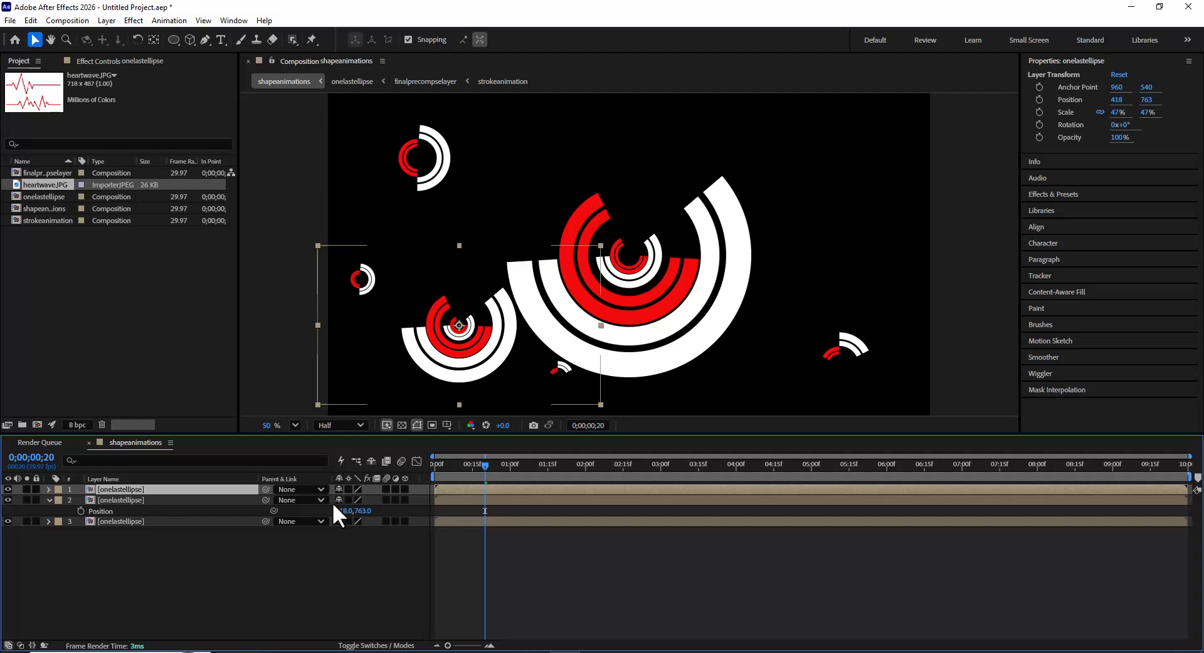
key(p)
drag(349, 499, 1068, 494)
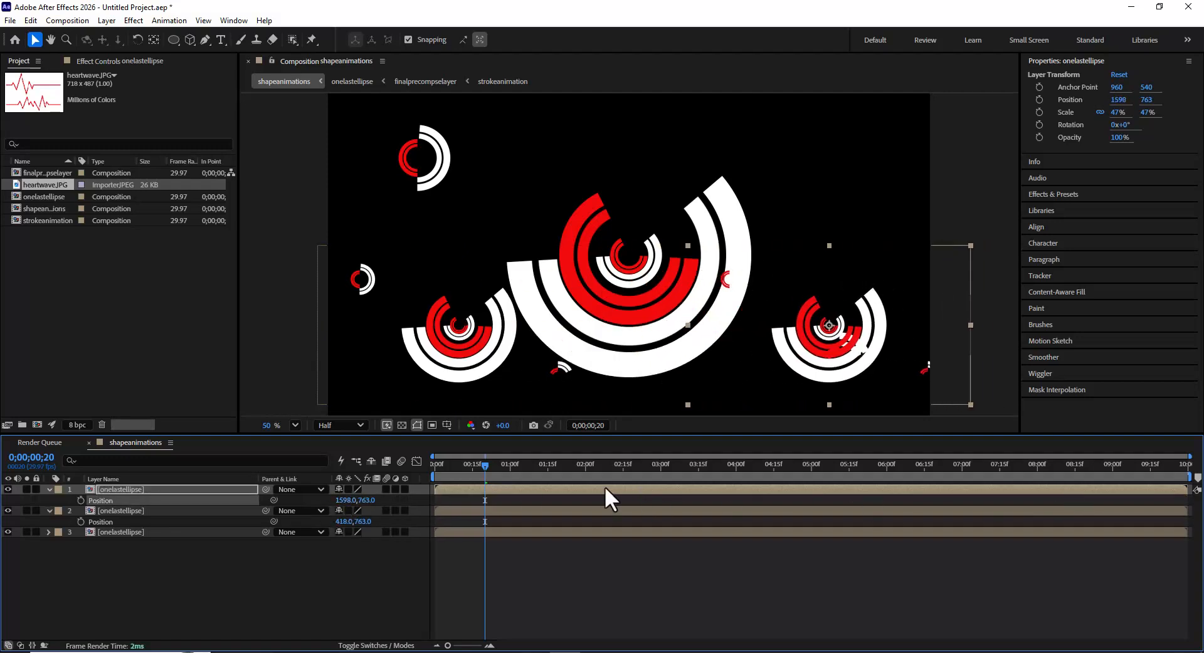
drag(365, 499, 113, 486)
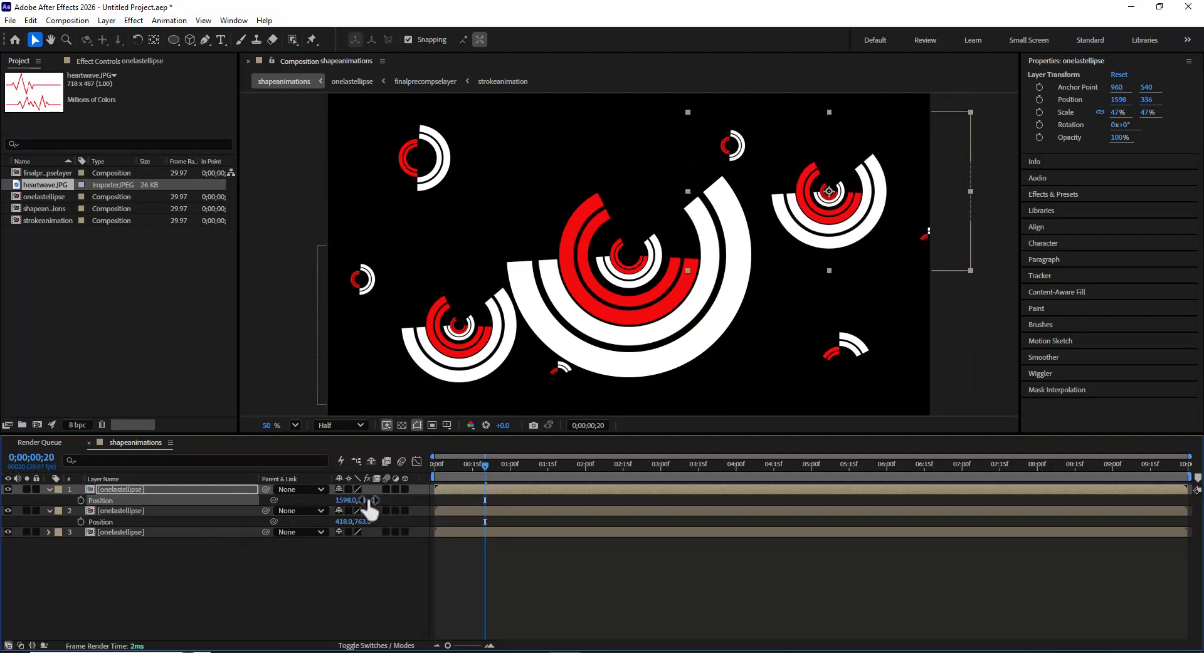
click(50, 510)
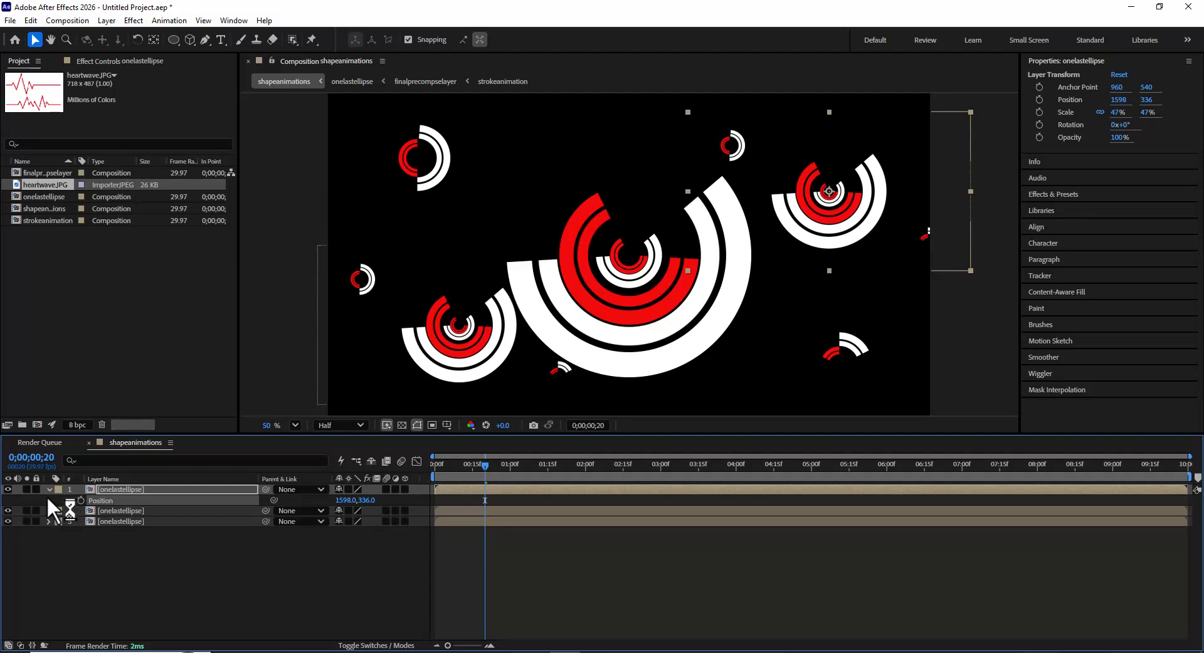
click(49, 489)
click(586, 536)
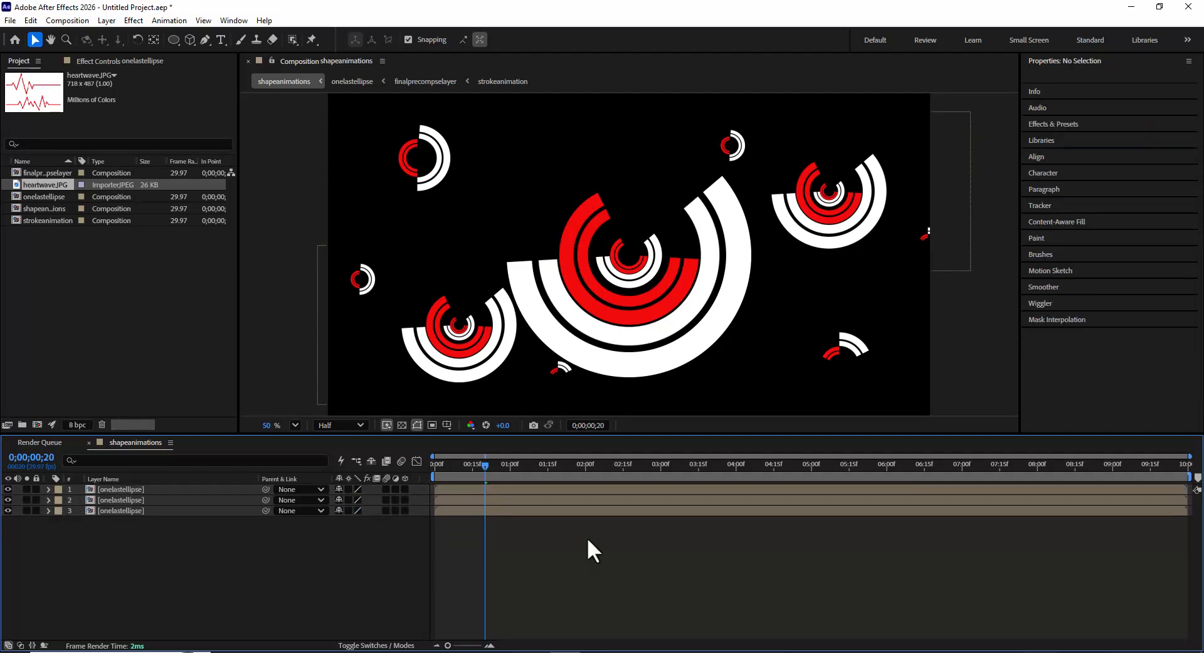
Play back the composition with all three onelastellipse layers from the start, stopping while the rings are visible.
click(439, 466)
key(space)
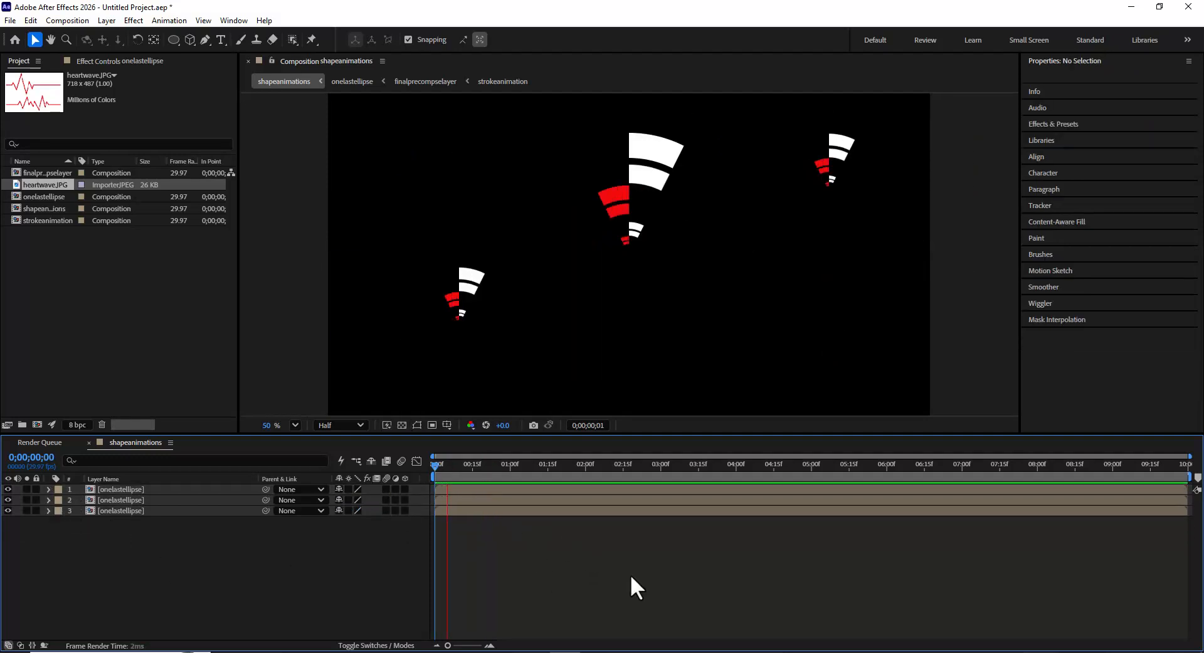
key(space)
key(space)
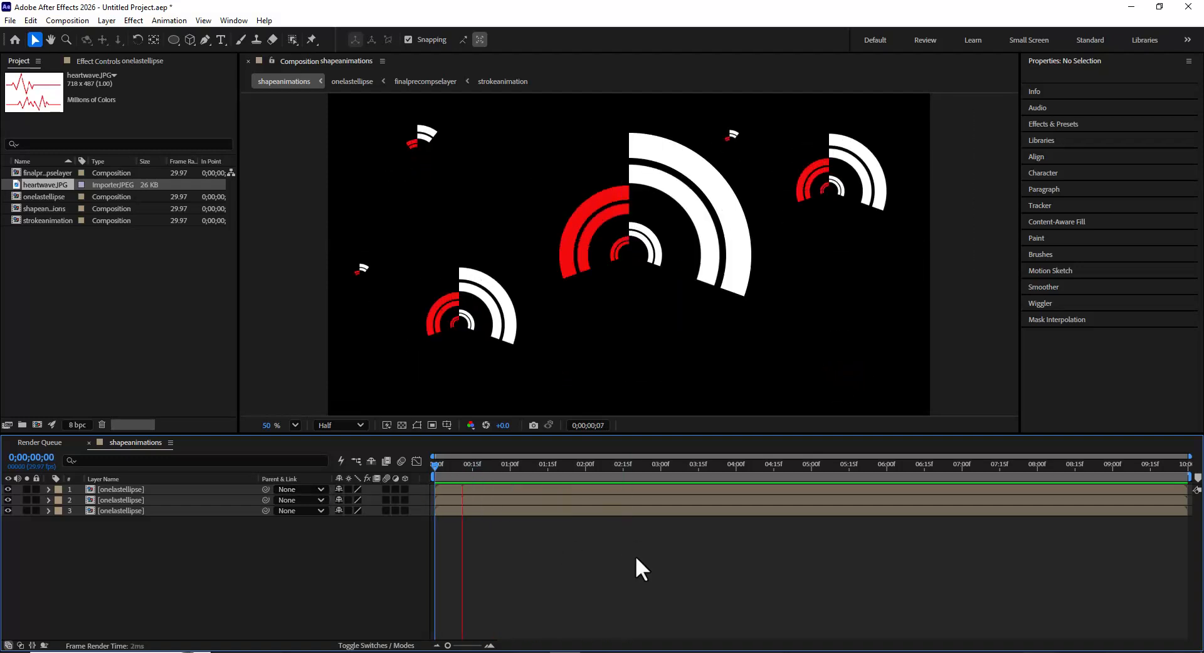
key(space)
Move the topmost onelastellipse layer inward by setting its horizontal Position to 1475.
click(160, 490)
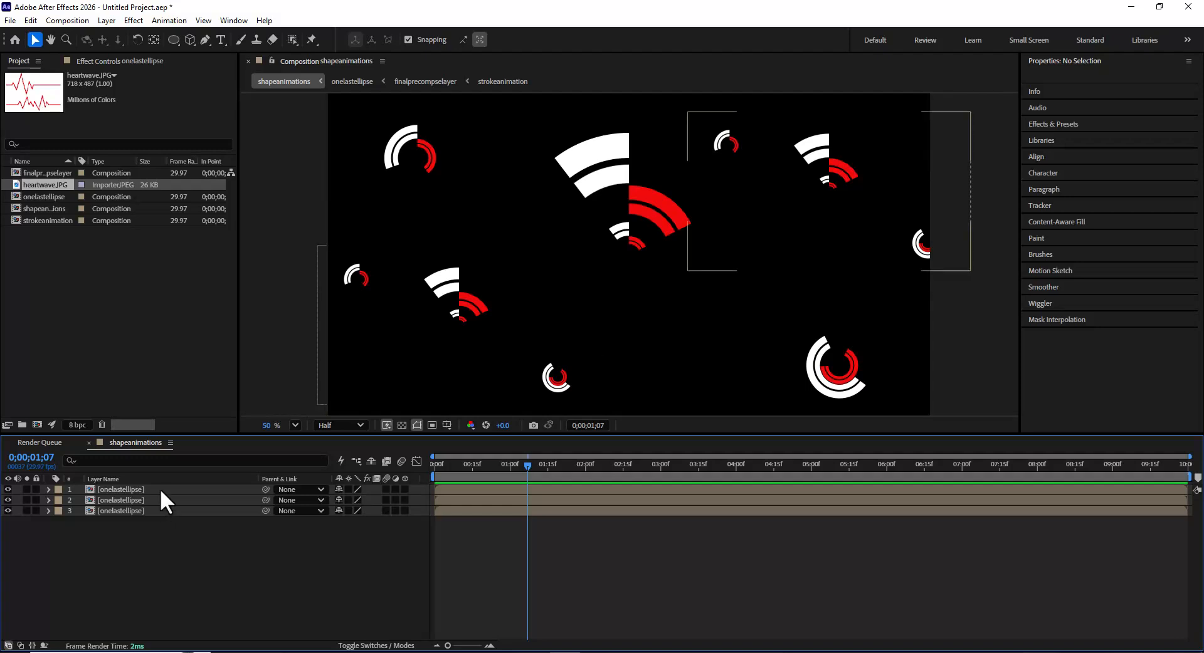
key(p)
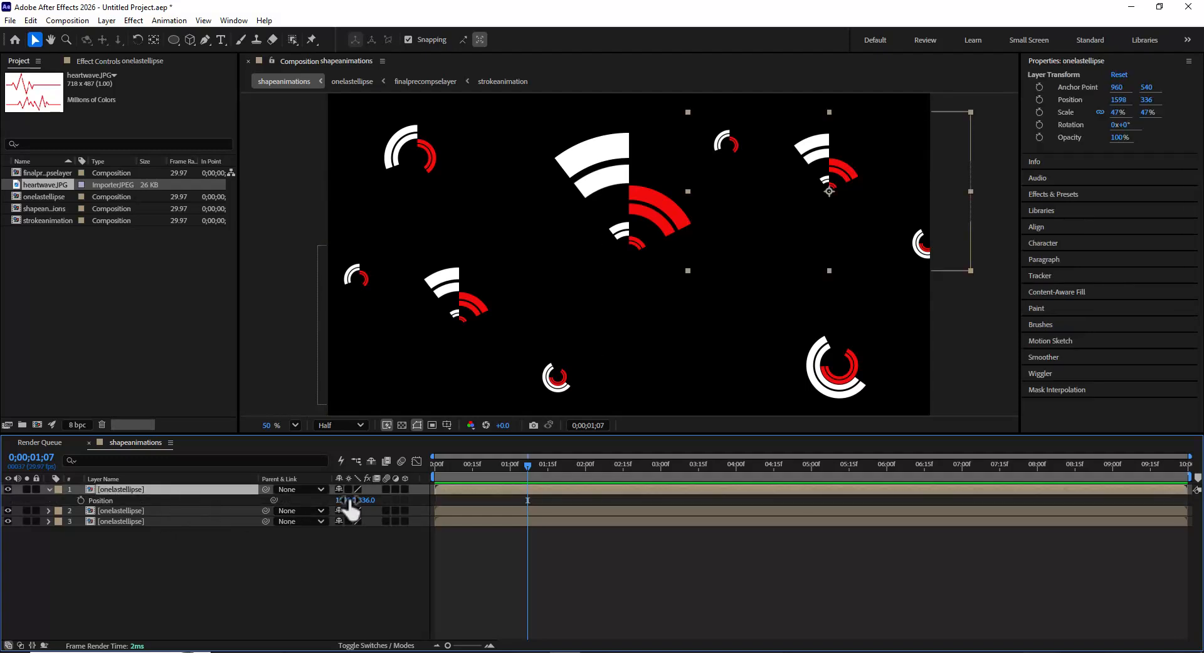
drag(349, 500, 271, 501)
click(370, 533)
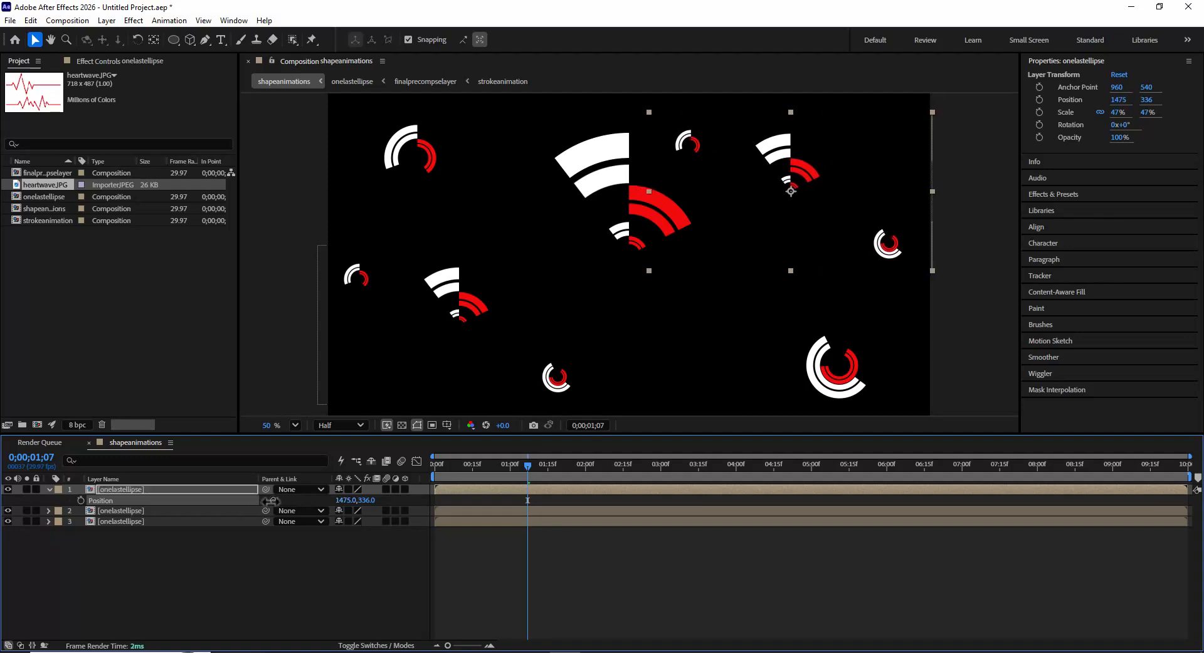
Collapse the top layer's properties and replay the repositioned ring animation from the beginning.
click(436, 476)
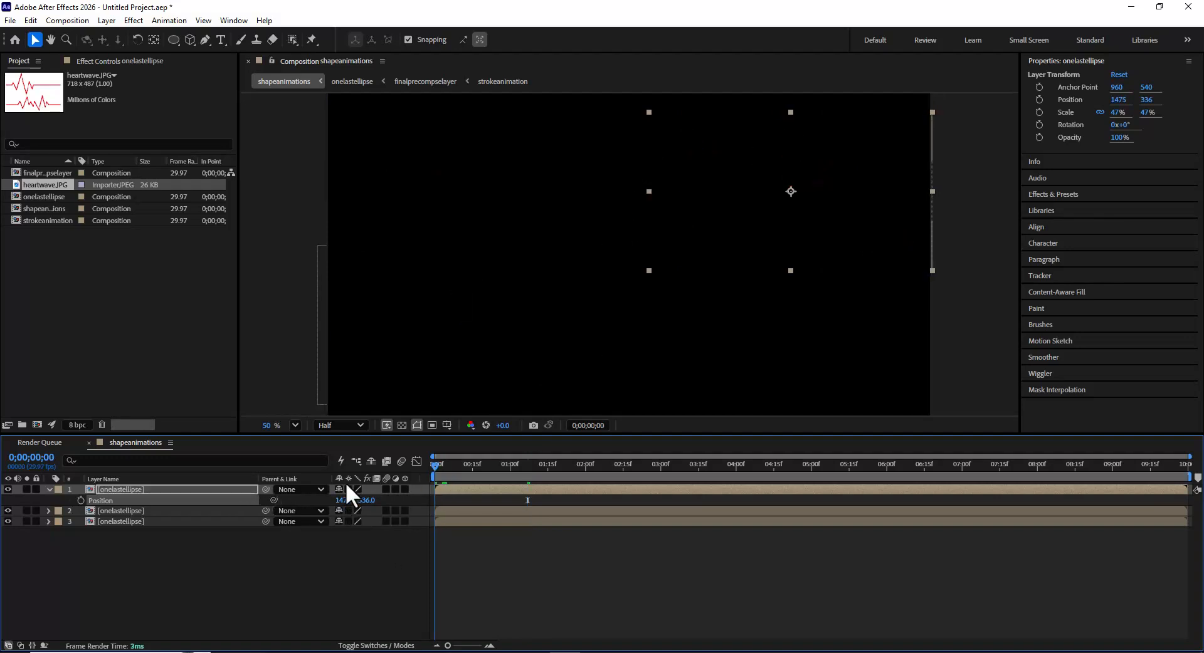
click(50, 490)
key(space)
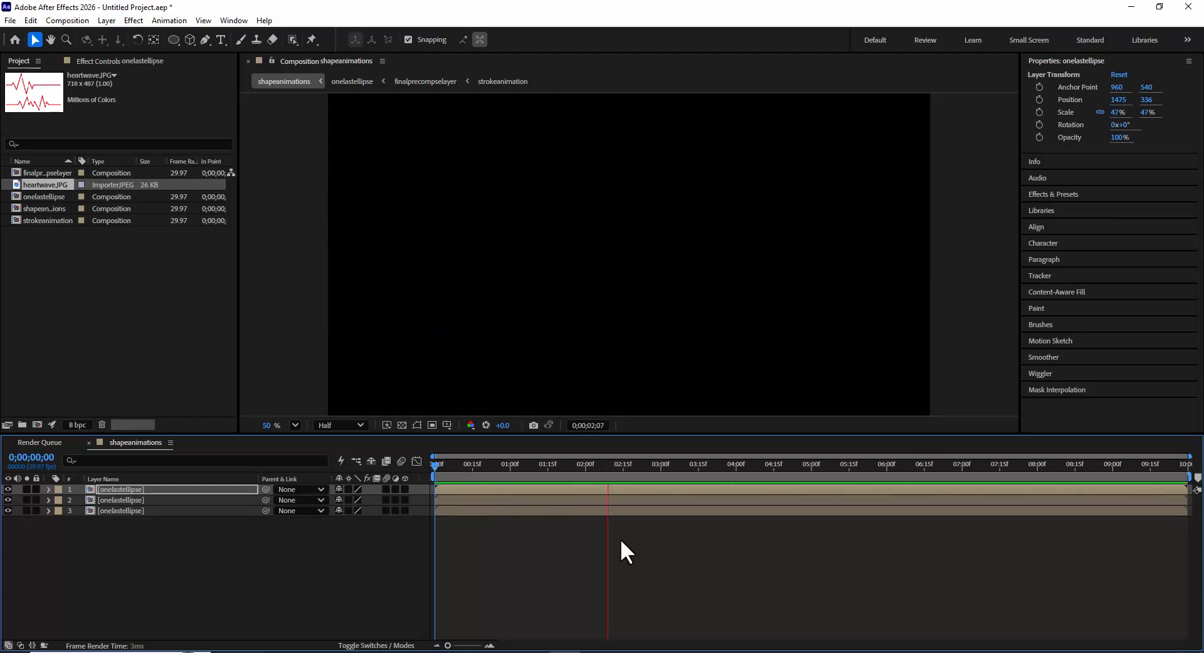
key(space)
drag(445, 468, 352, 486)
key(space)
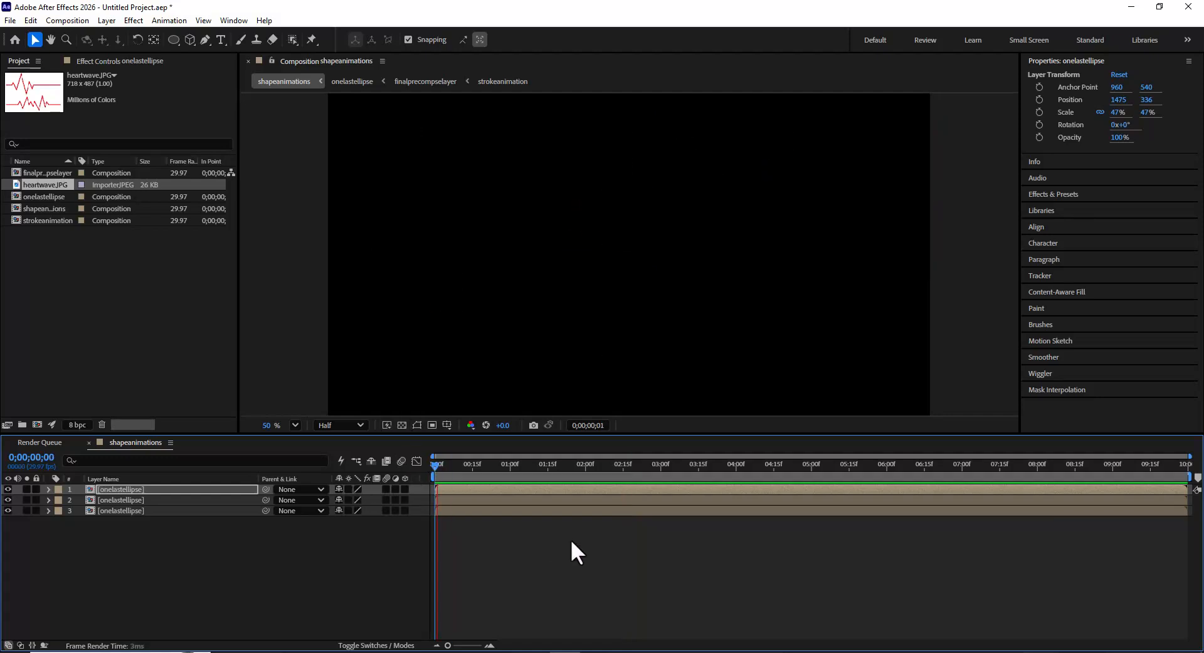